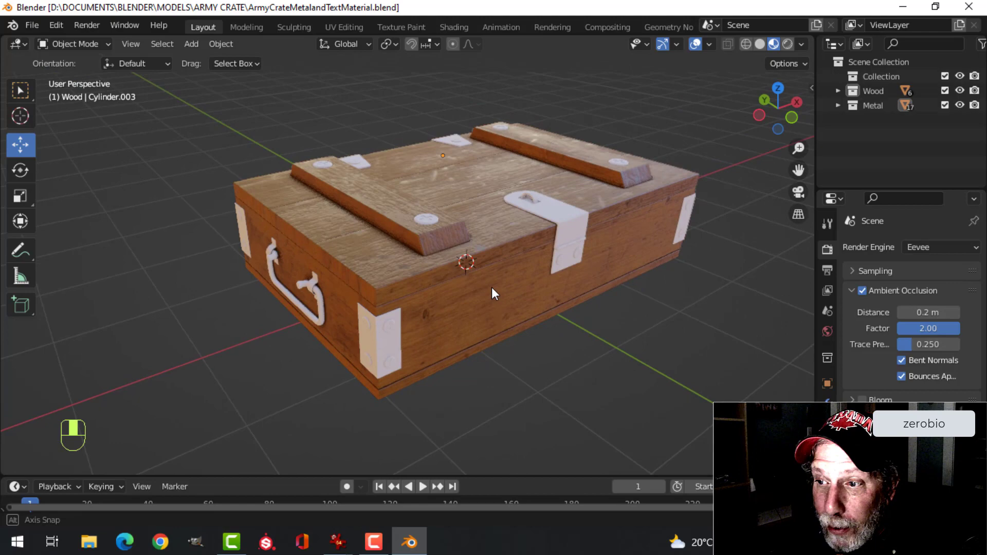
Select the upper latch plate on the crate's long side and switch to the Shading workspace
scroll(538, 281, "up", 1)
left_click(489, 246)
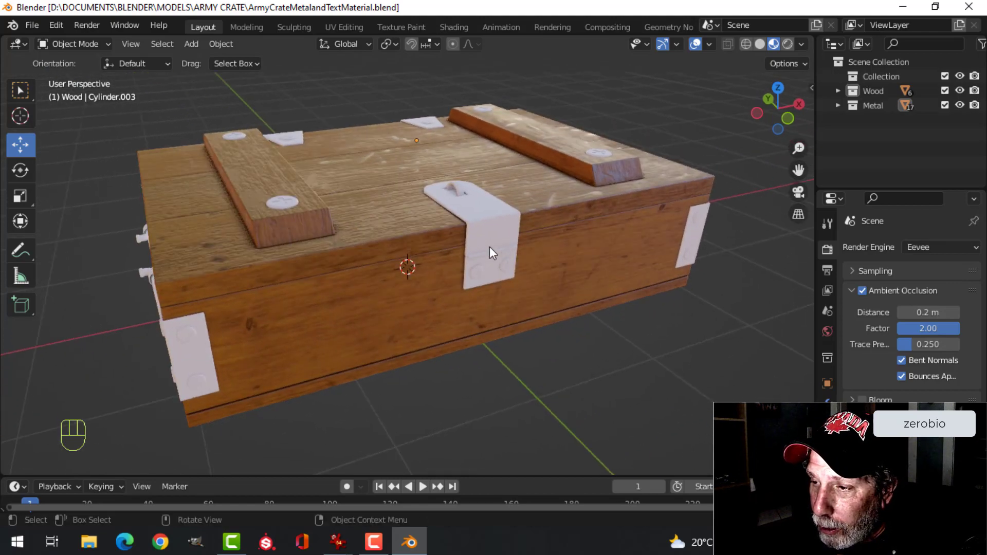
scroll(364, 321, "down", 1)
middle_click_drag(376, 301, 516, 242)
key("alt+a")
left_click(516, 243)
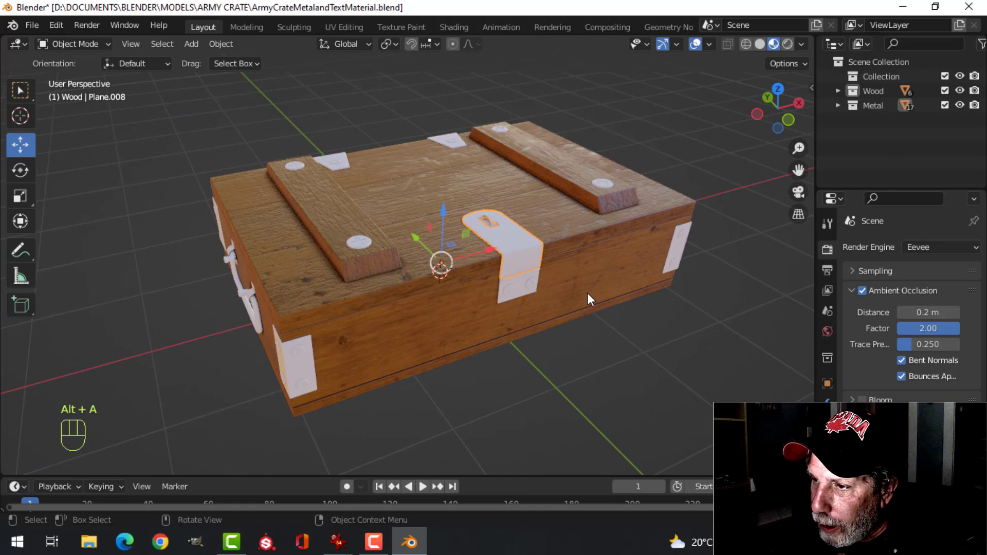
left_click(460, 25)
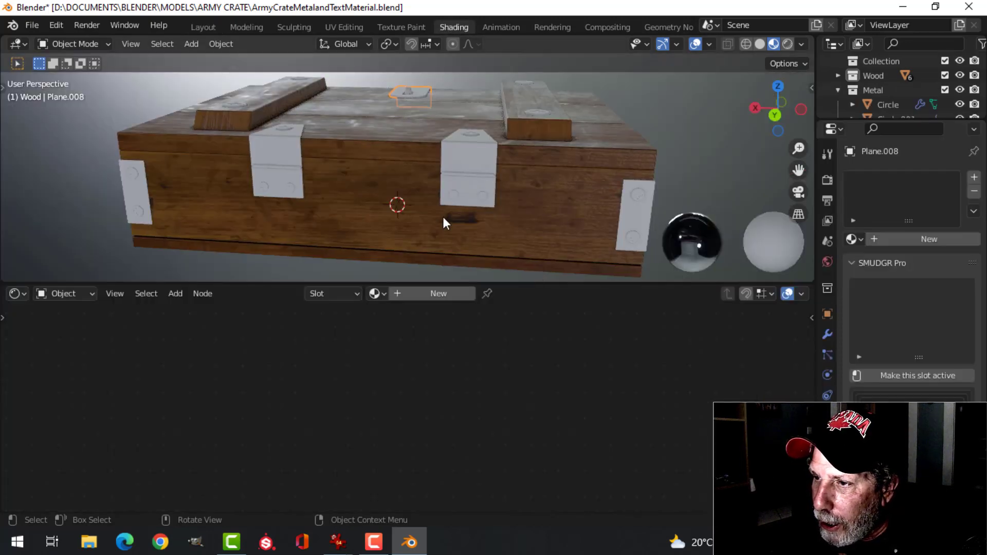
middle_click_drag(442, 215, 516, 183)
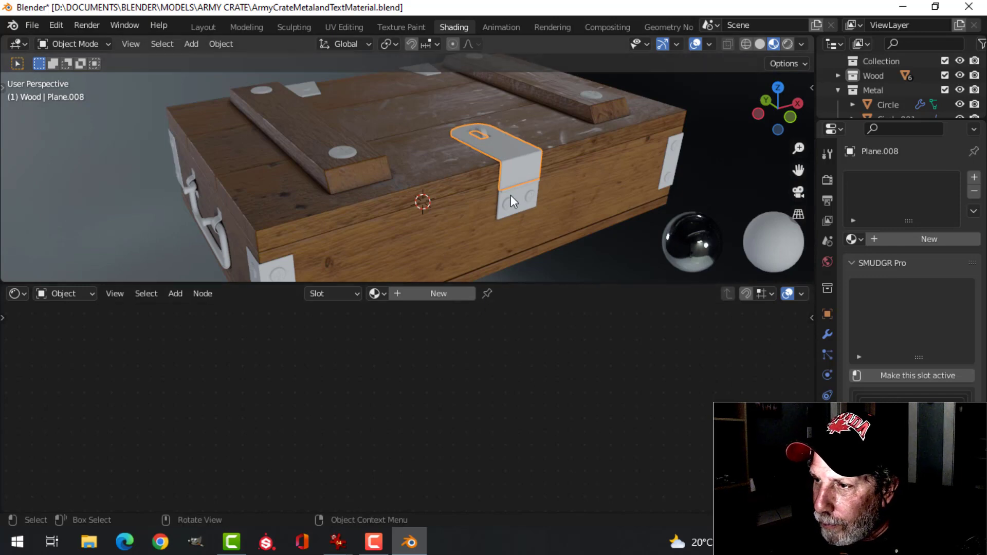
Create a new material for the latch plate and name it Metal
left_click(442, 295)
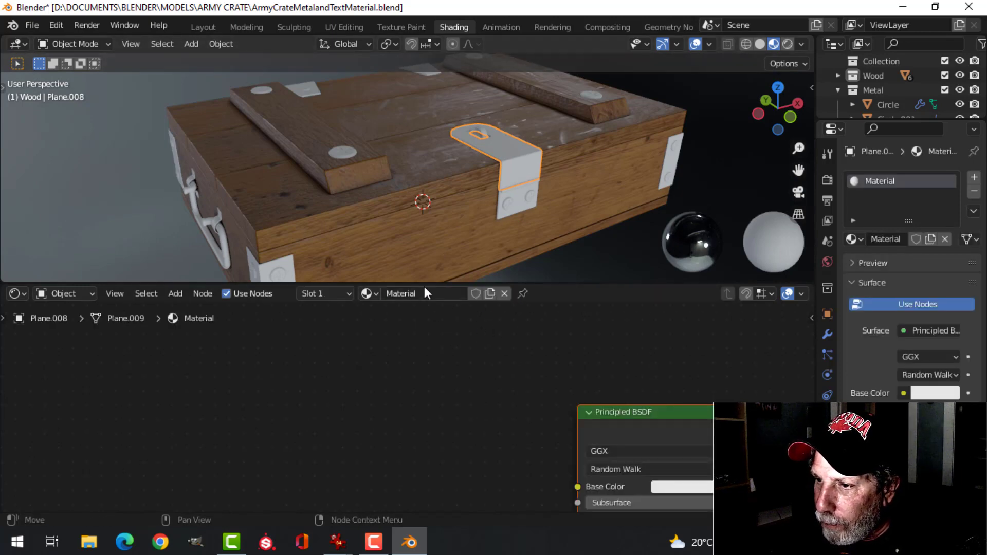
type("M")
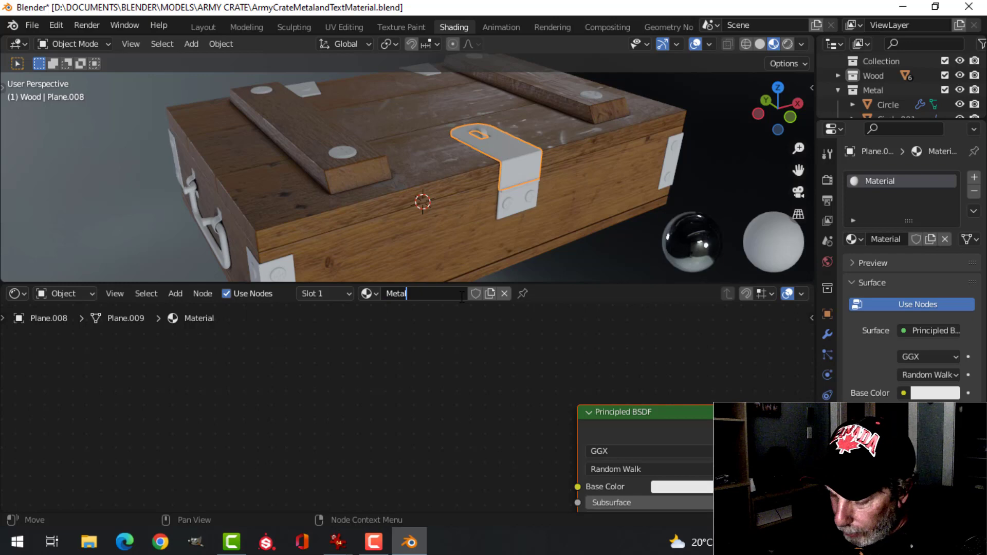
type("etal")
key("Return")
Frame the Metal material's nodes and enlarge the node editor area
key("Home")
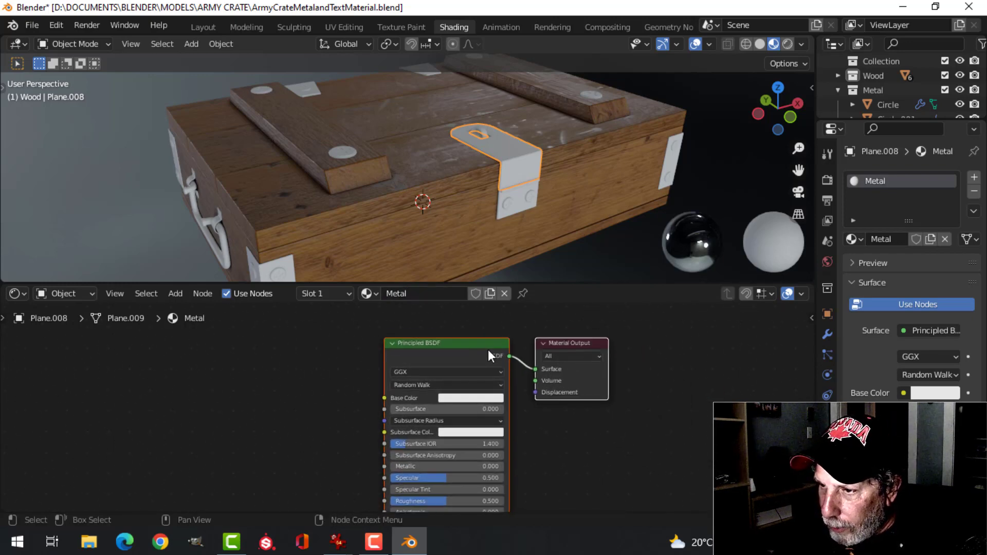
left_click_drag(569, 283, 569, 215)
scroll(581, 389, "up", 1)
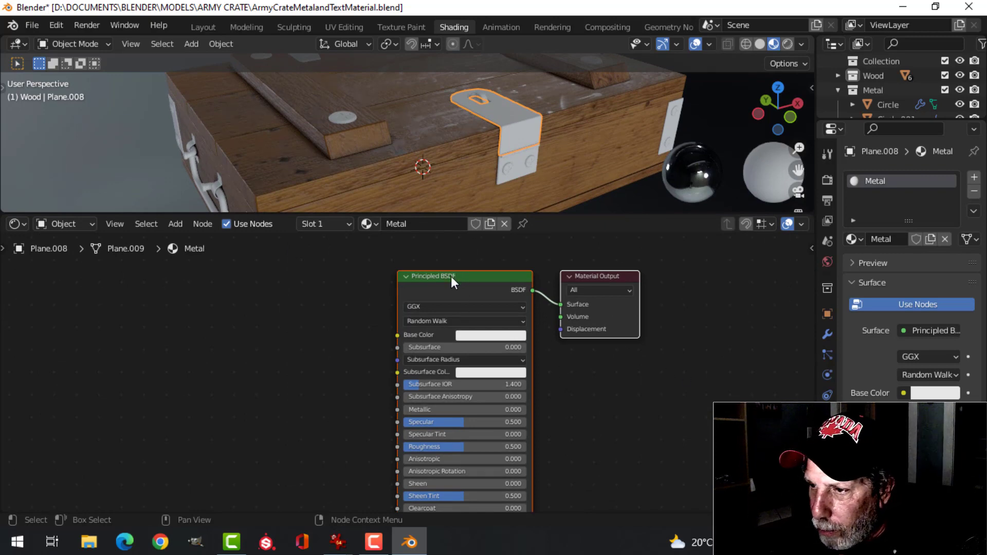
scroll(624, 393, "down", 1)
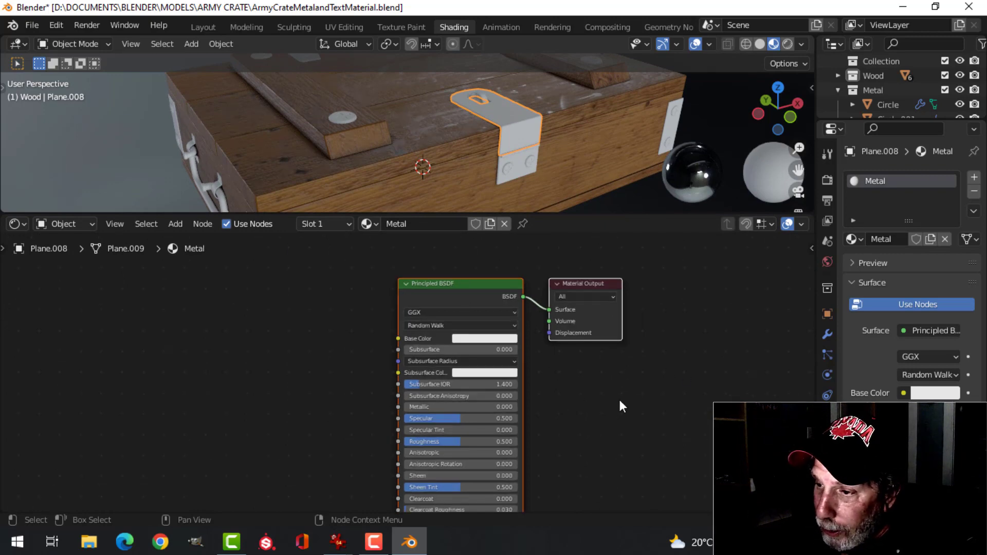
Add a Musgrave Texture node ahead of the Principled BSDF, leaving room between them
middle_click_drag(560, 162, 520, 148)
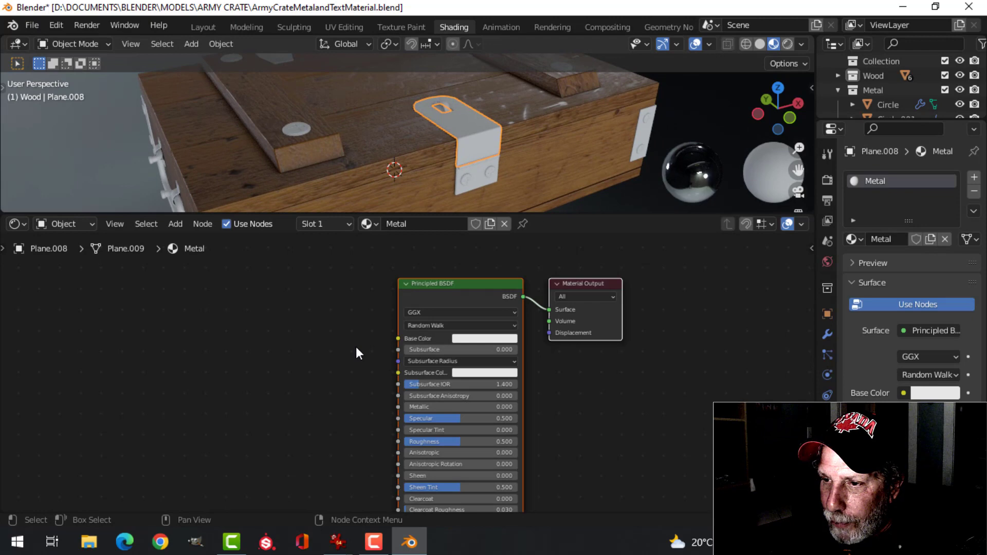
scroll(274, 356, "down", 1)
middle_click_drag(275, 355, 346, 340, "shift")
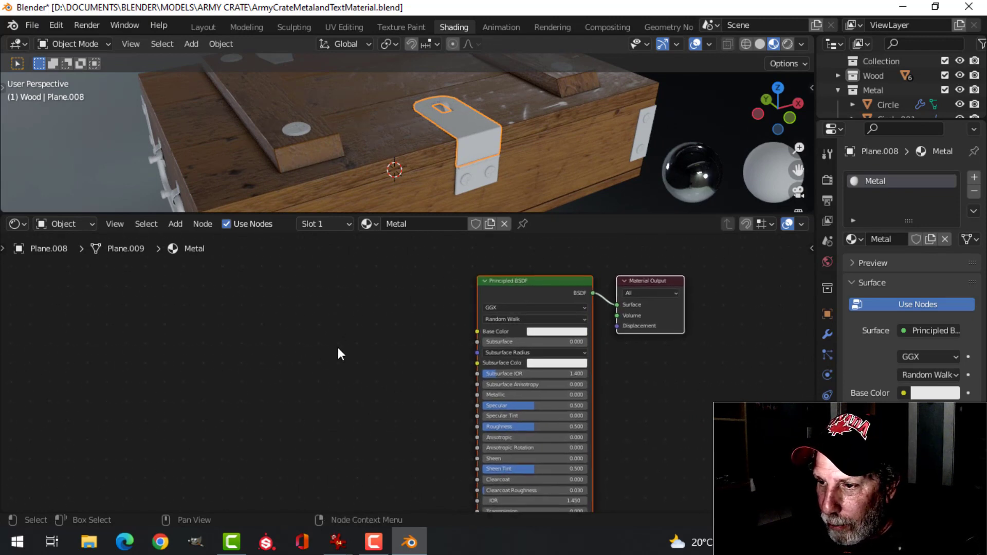
key("shift+a")
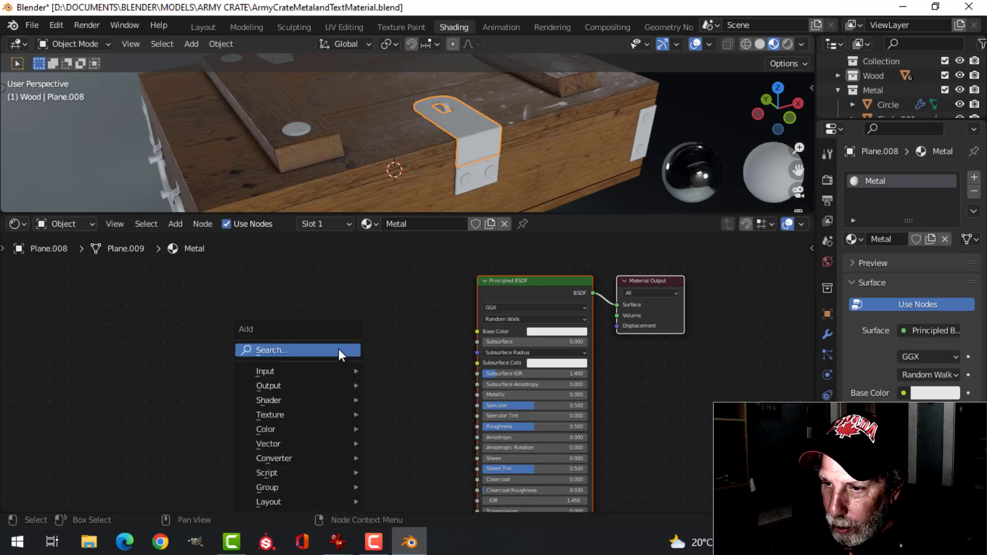
mouse_move(306, 415)
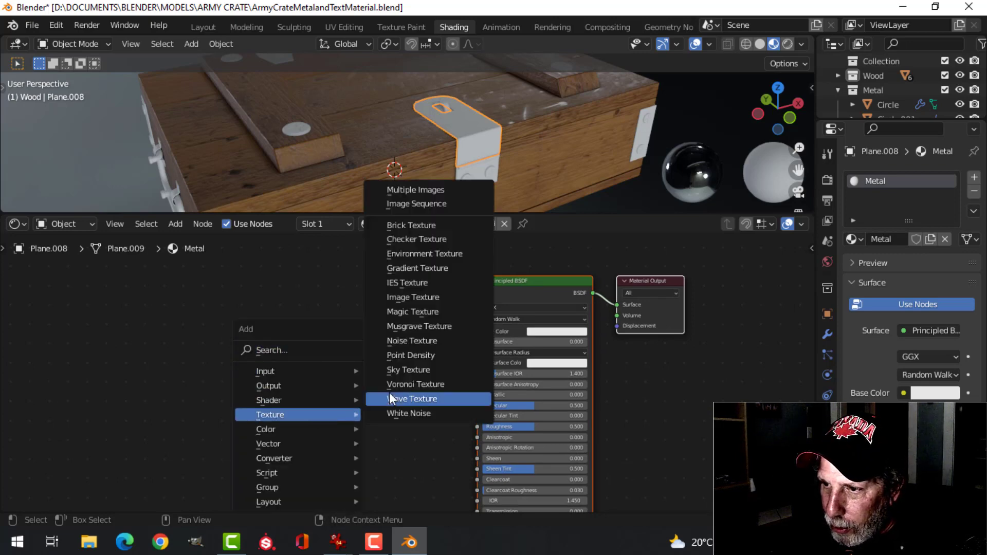
left_click(414, 326)
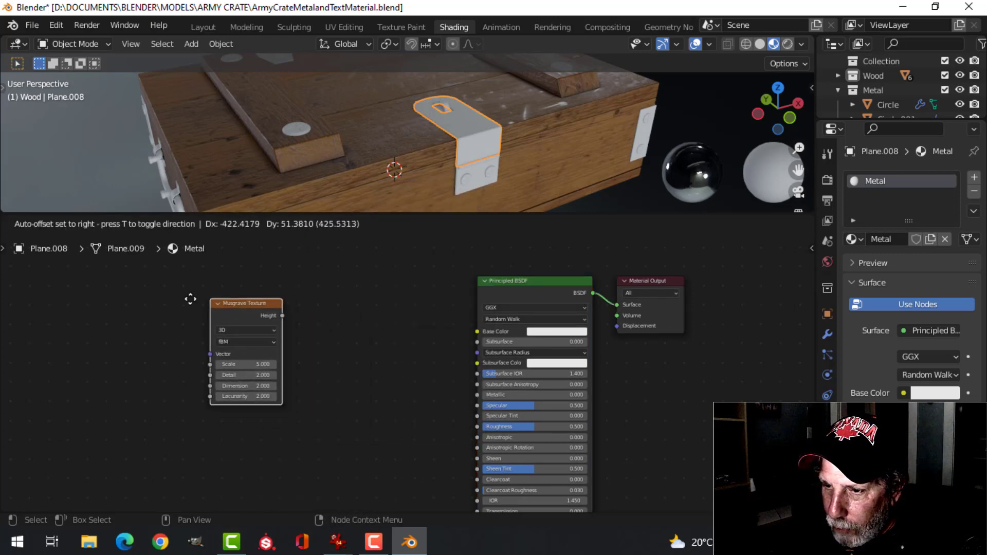
left_click(168, 297)
Add Texture Coordinate and Mapping nodes to the Musgrave Texture and feed the Mapping vector from the Object output
middle_click_drag(263, 339, 357, 365)
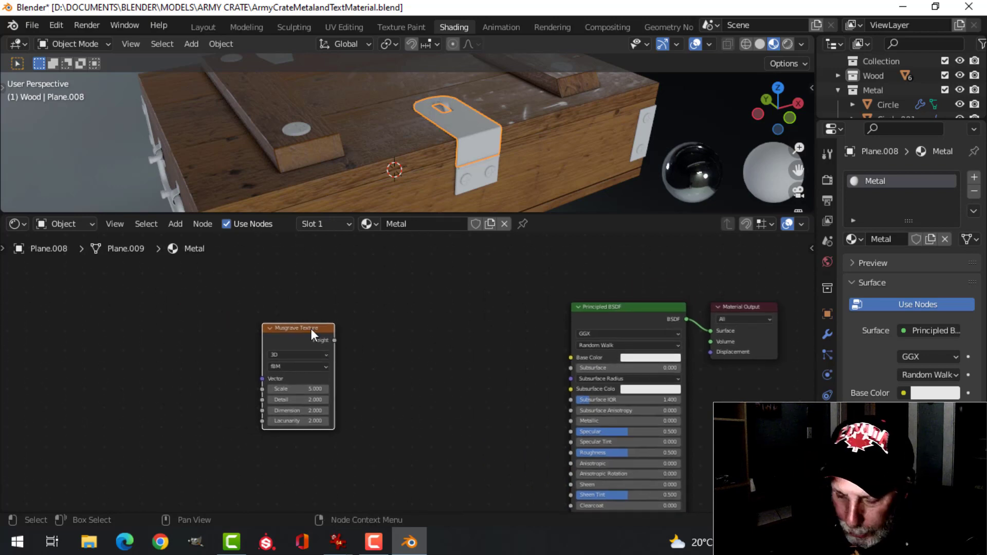
key("ctrl+t")
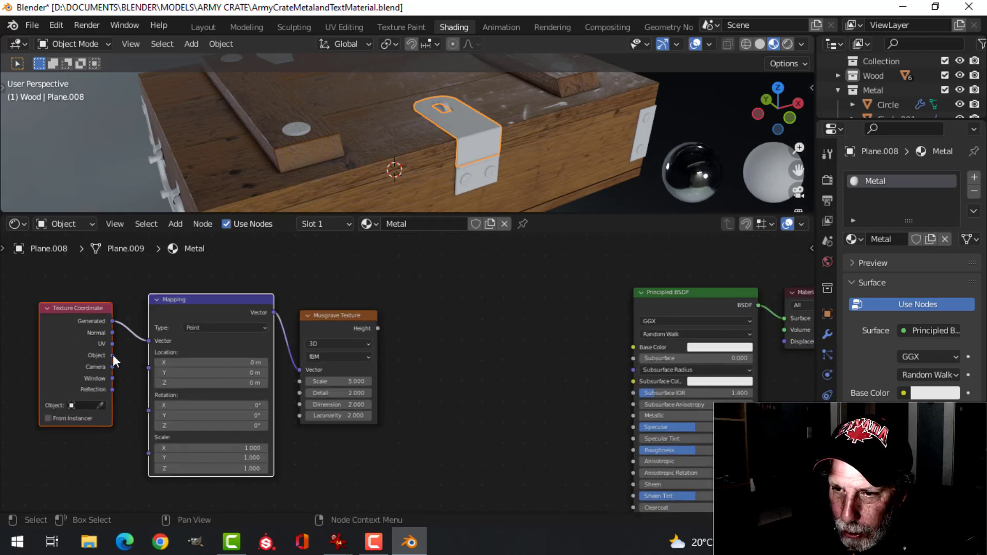
left_click_drag(112, 355, 149, 340)
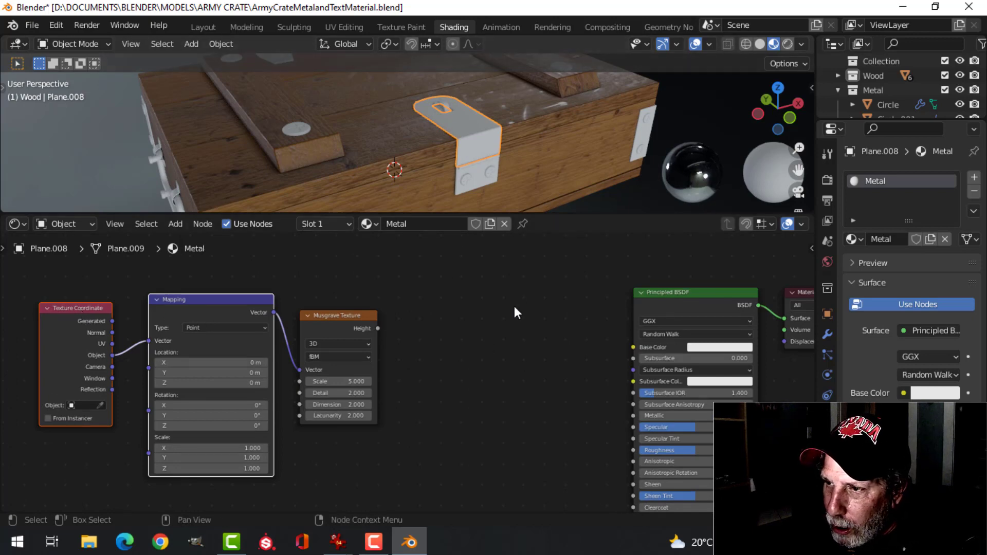
Add a ColorRamp node between the Musgrave Texture and the Principled BSDF
middle_click_drag(467, 336, 412, 313)
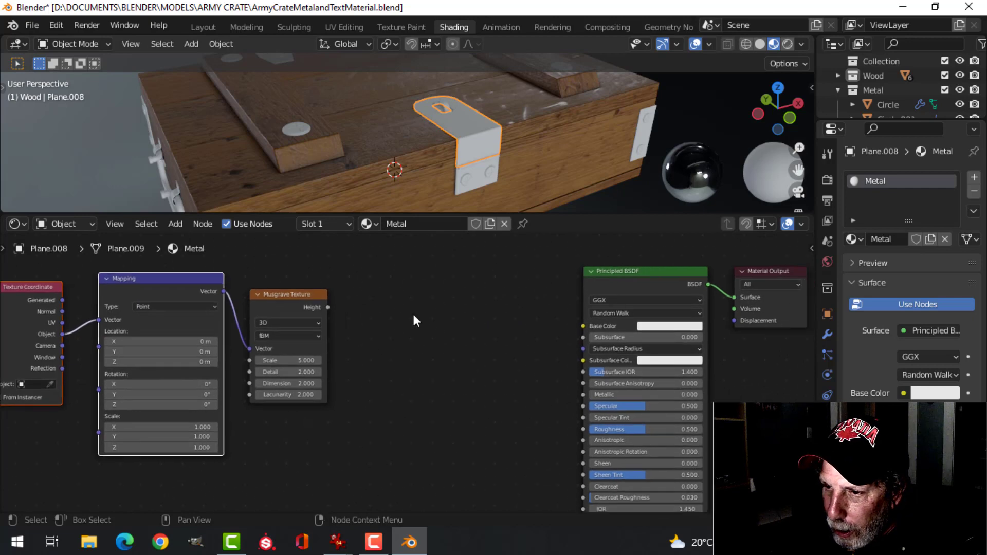
key("shift+a")
mouse_move(413, 314)
mouse_move(389, 356)
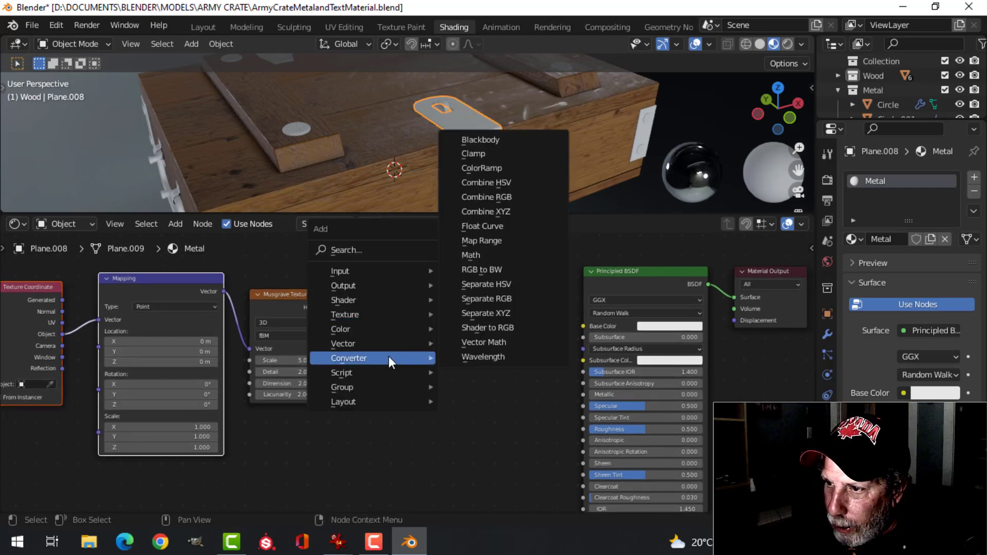
left_click(488, 169)
left_click(374, 284)
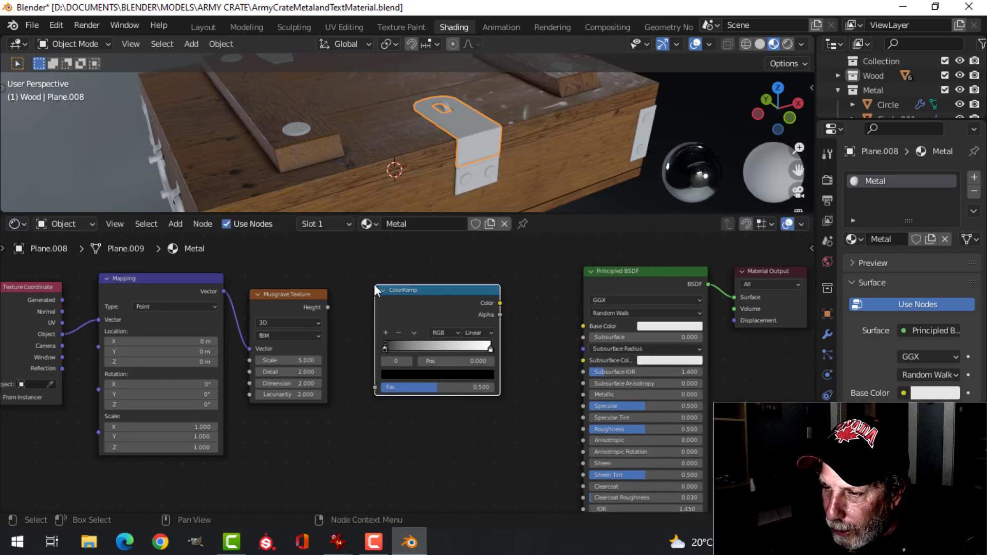
Connect the Musgrave Height to the ColorRamp Fac and the ramp's Color to the Principled BSDF Base Color
scroll(387, 311, "up", 1)
left_click_drag(307, 290, 367, 391)
left_click_drag(525, 286, 630, 313)
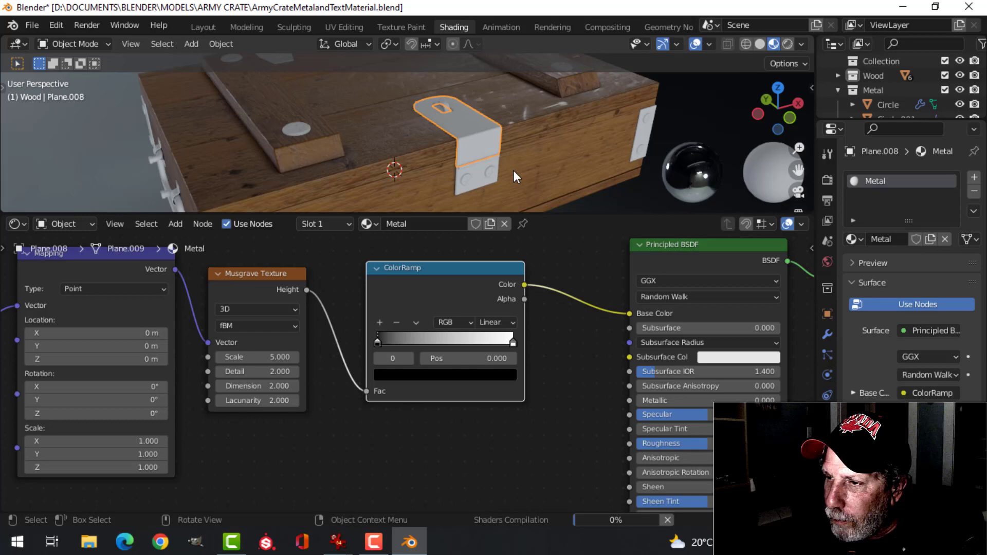
Try the Multifractal type on the Musgrave Texture while viewing the latch plate up close
scroll(504, 156, "up", 5)
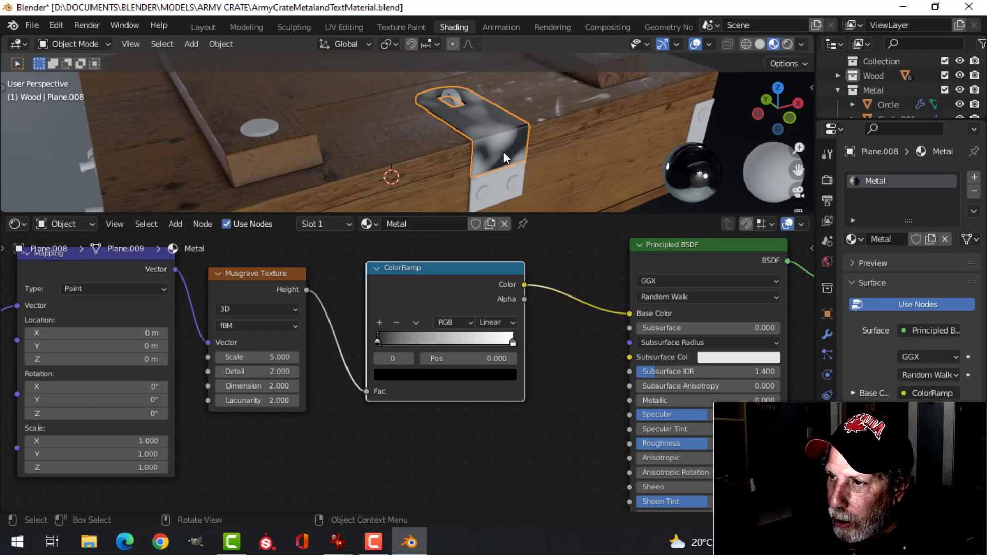
middle_click_drag(539, 144, 506, 149, "shift")
scroll(319, 363, "up", 4)
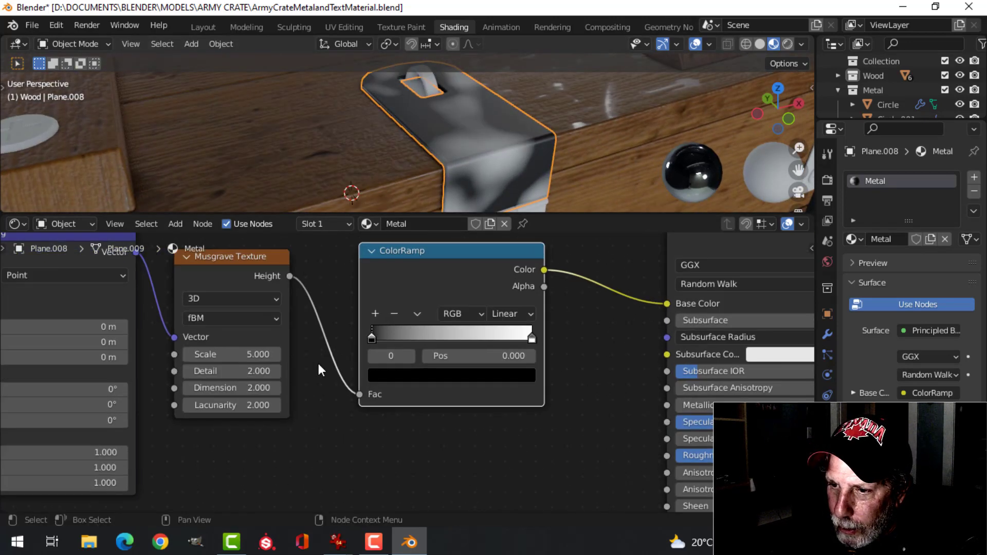
middle_click_drag(319, 362, 391, 362, "shift")
scroll(380, 360, "down", 2)
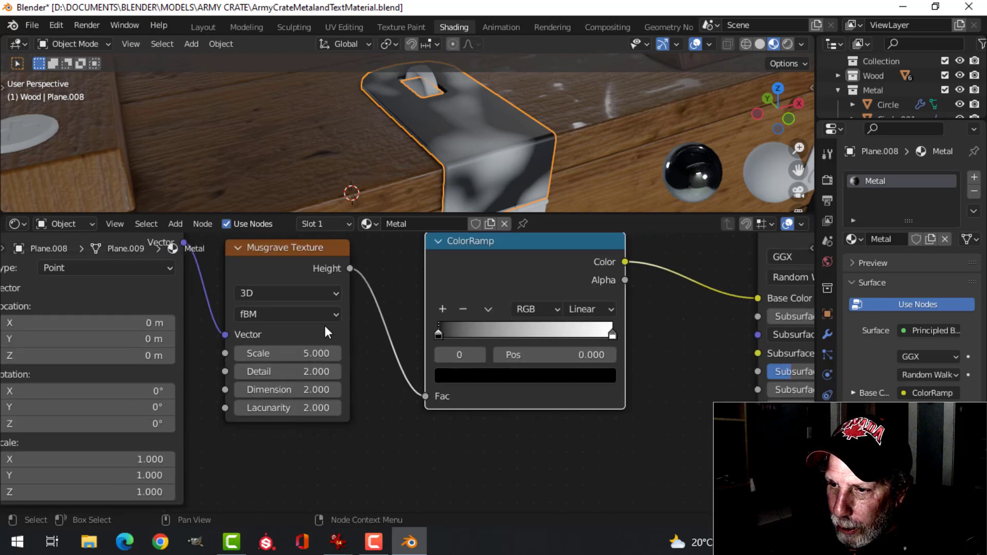
left_click(289, 313)
left_click(304, 330)
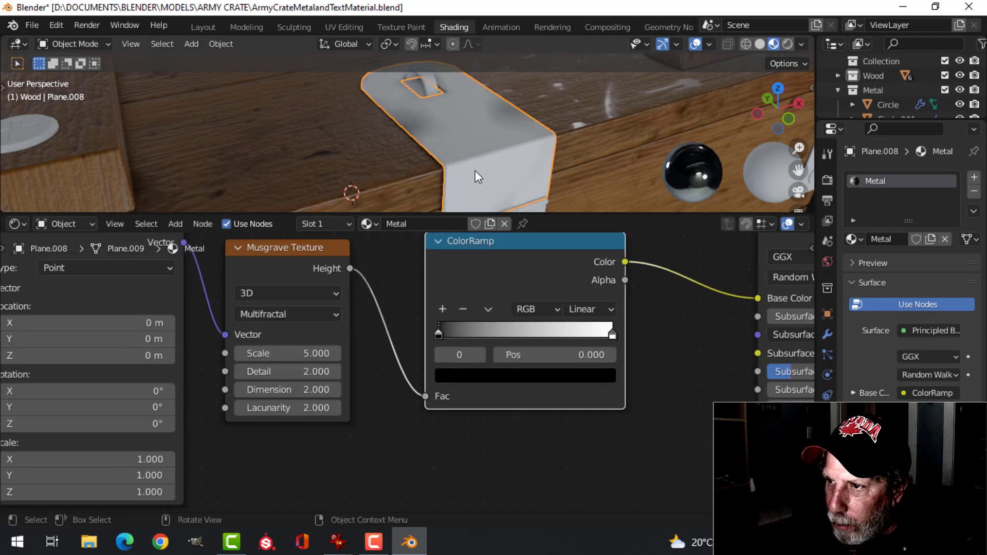
Set the Musgrave Texture's Scale to 8, then raise it to 9
left_click(282, 353)
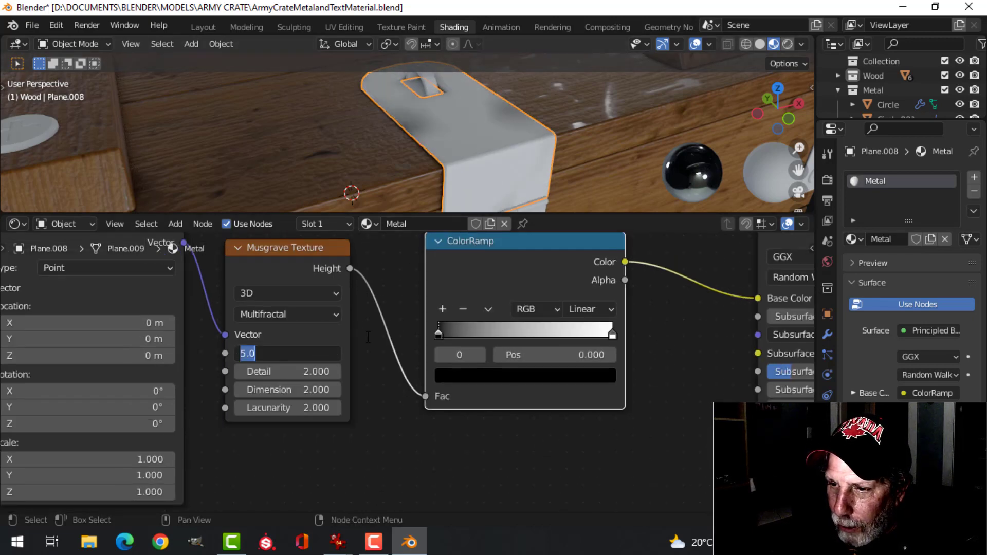
type("8")
key("Return")
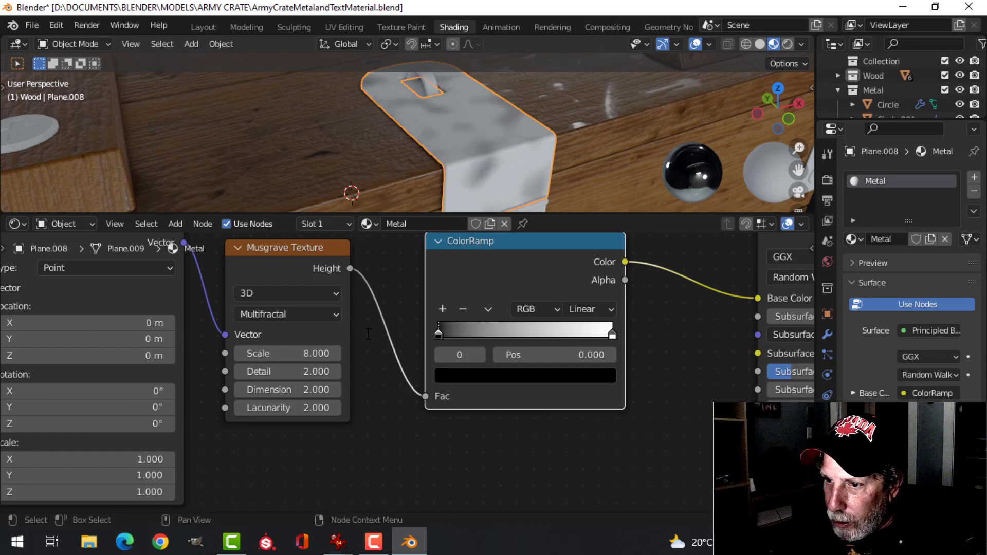
left_click(294, 350)
type("9")
key("Return")
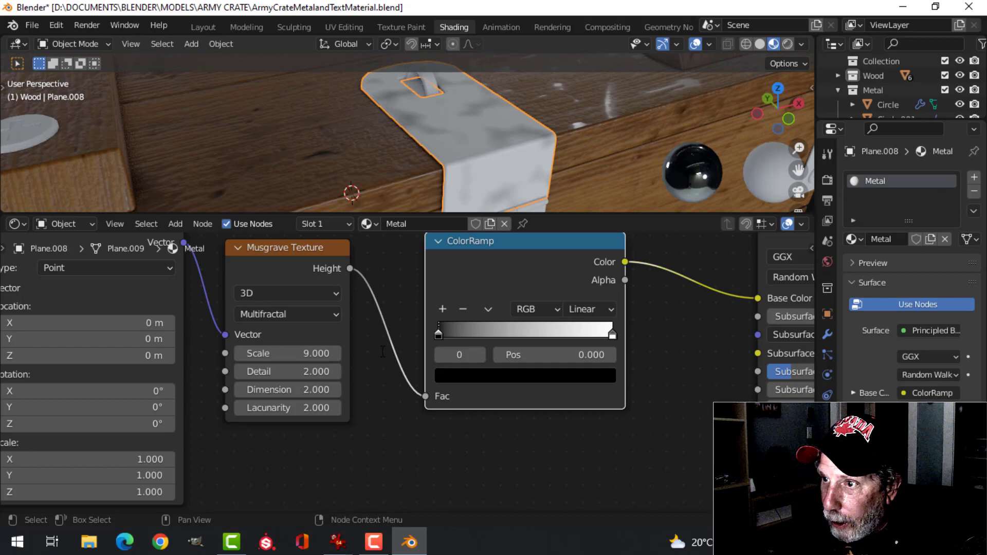
Set the Musgrave Texture's Detail to 16 and its type to fBM
left_click(336, 371)
type("1")
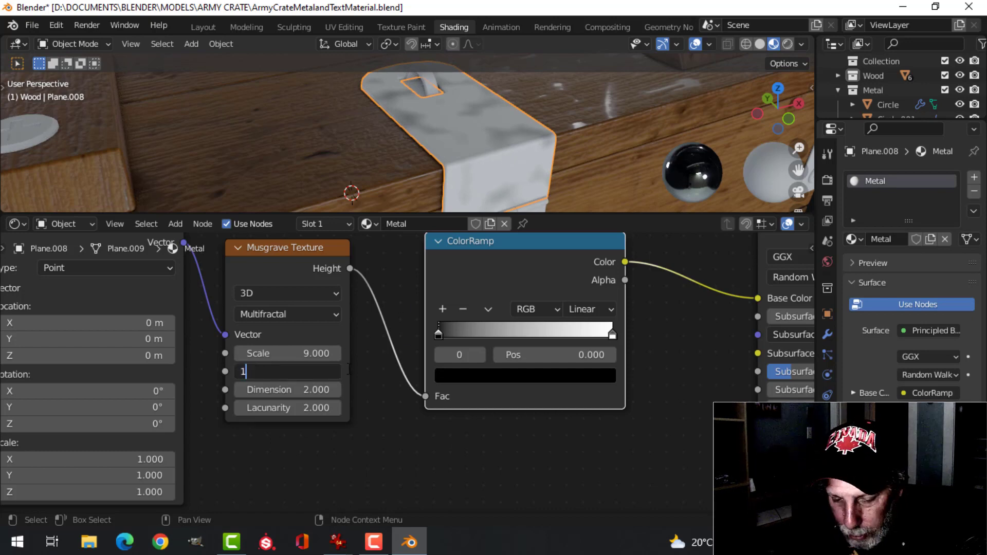
type("6")
key("Return")
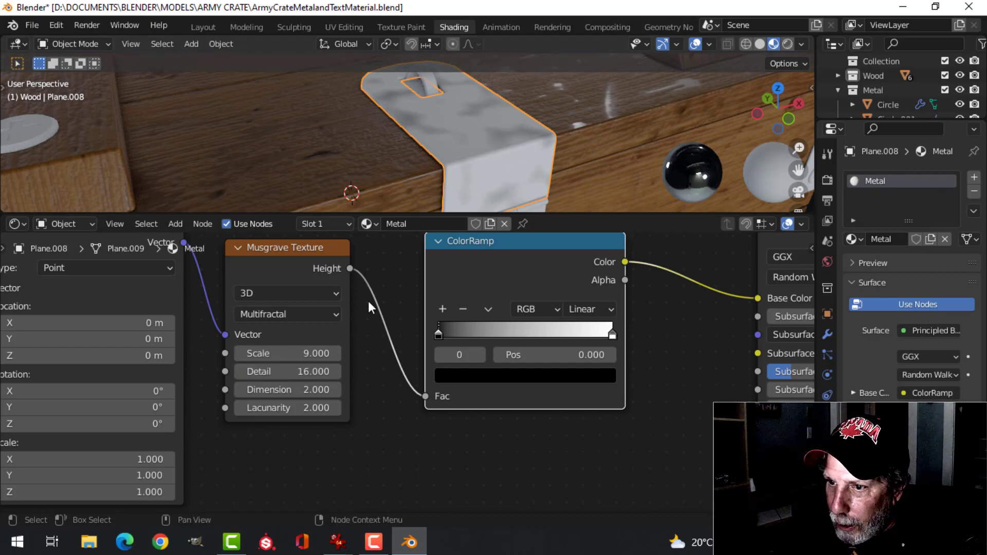
left_click(294, 315)
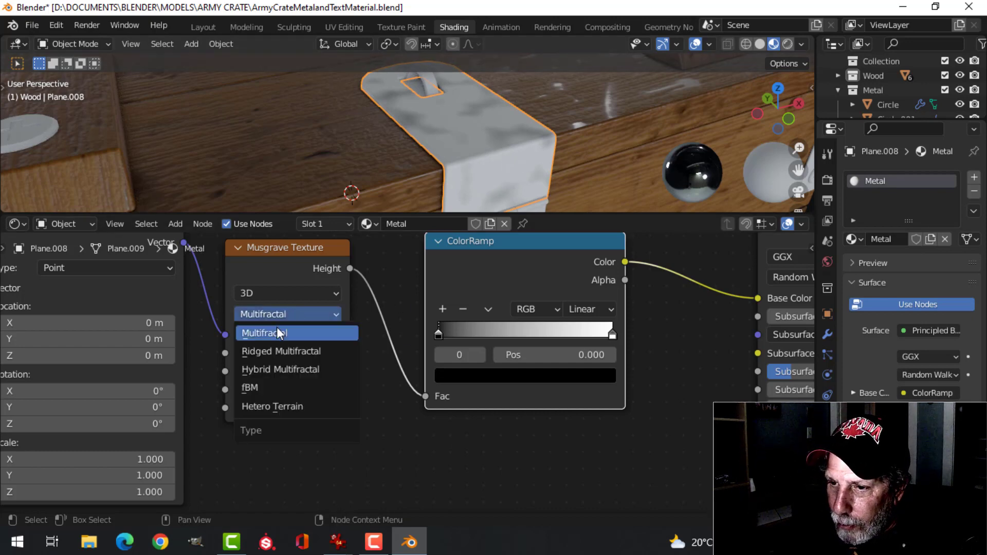
left_click(270, 387)
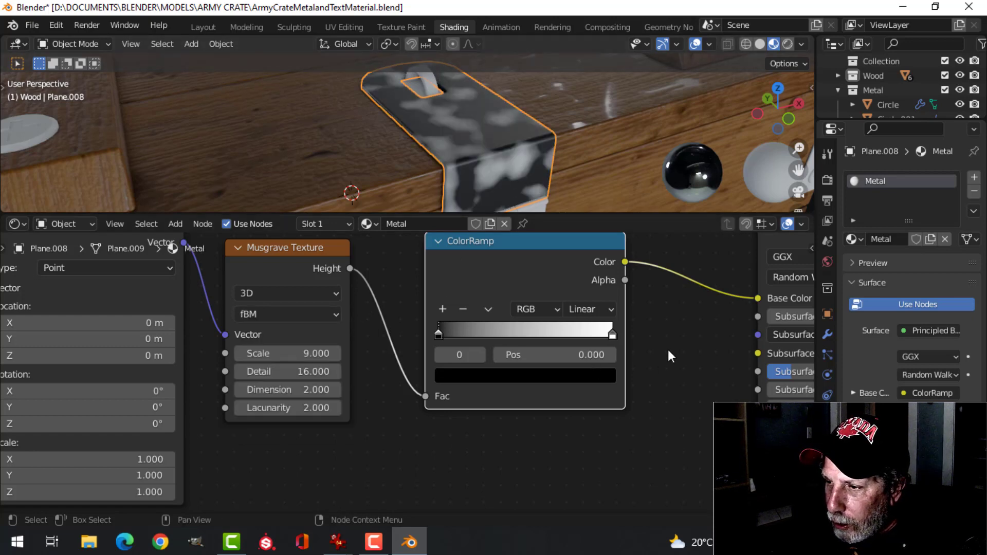
Change the ColorRamp's white stop to a warm cream colour with hue 0.122 and saturation 0.242
scroll(618, 329, "up", 2)
mouse_move(408, 337)
left_mouse_down()
mouse_move(477, 335)
mouse_move(410, 340)
left_mouse_up()
scroll(657, 339, "down", 2)
middle_click_drag(657, 340, 516, 335)
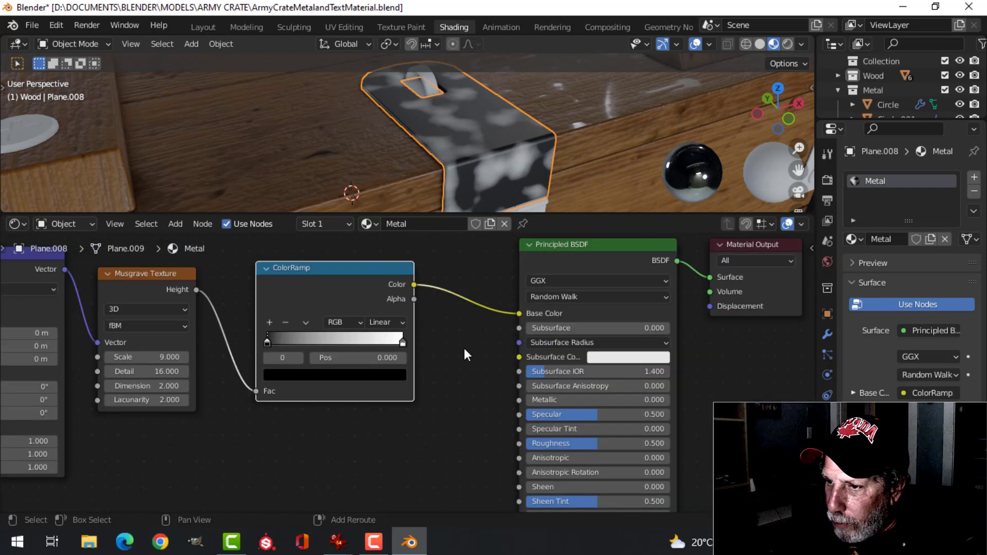
scroll(464, 346, "up", 3)
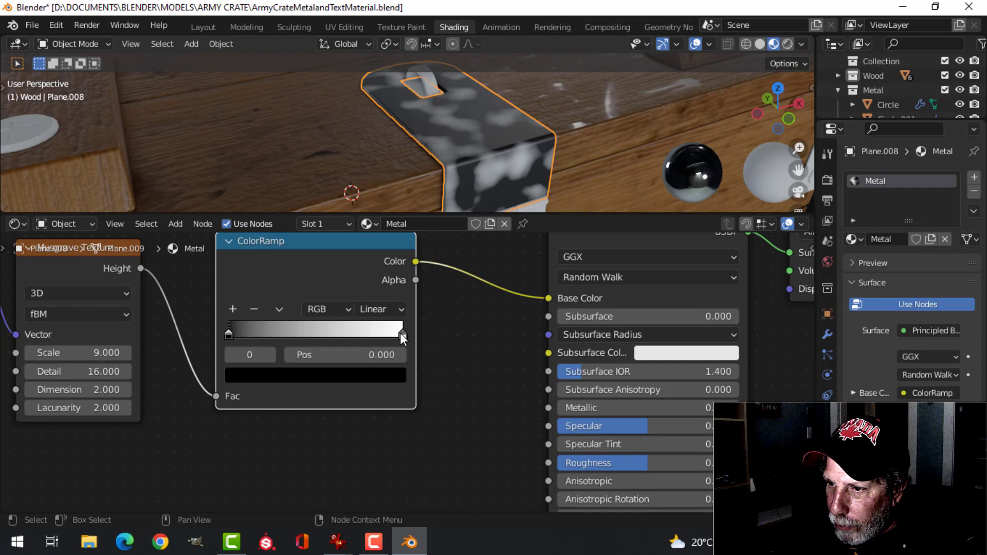
left_click(403, 334)
left_click(375, 374)
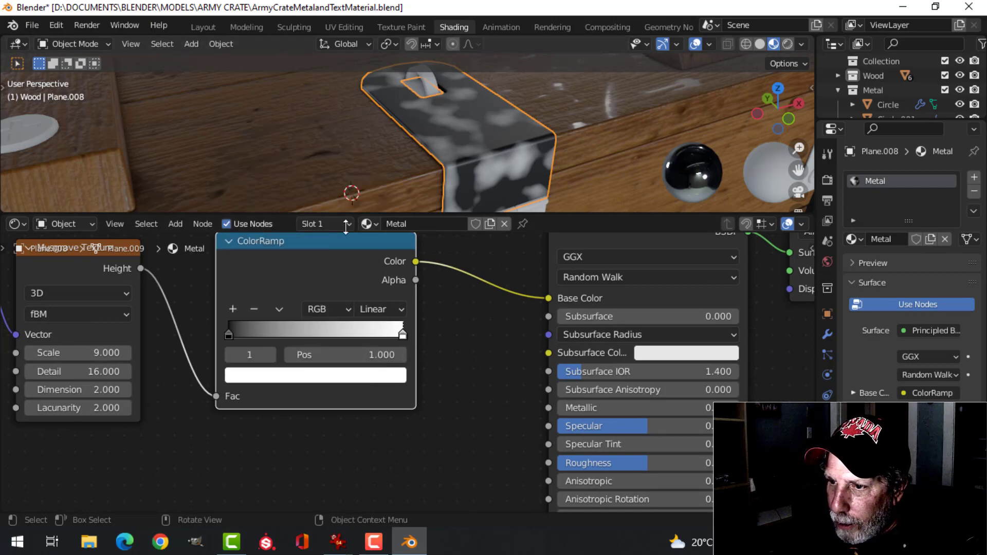
left_click(351, 376)
mouse_move(301, 192)
left_mouse_down()
mouse_move(309, 184)
mouse_move(290, 201)
left_mouse_up()
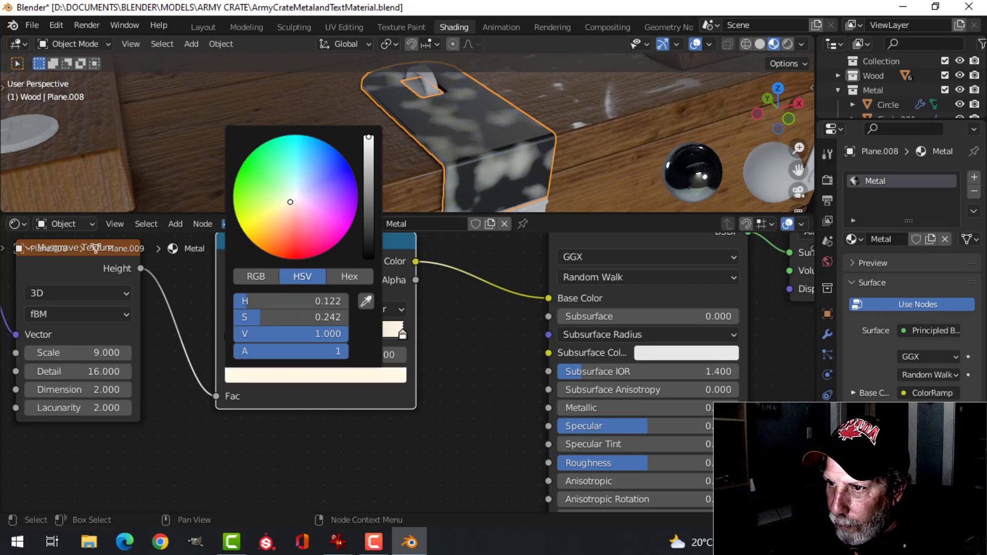
Set the Musgrave Texture's type to Multifractal and check the effect on the latch plate
scroll(535, 167, "down", 2)
middle_click_drag(535, 167, 559, 148, "shift")
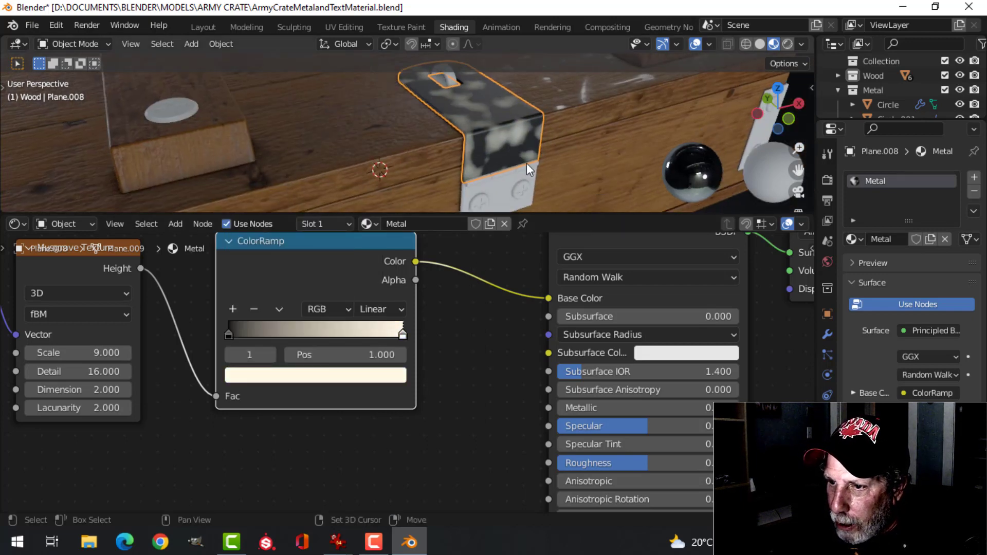
scroll(405, 353, "down", 1)
middle_click_drag(406, 357, 508, 342)
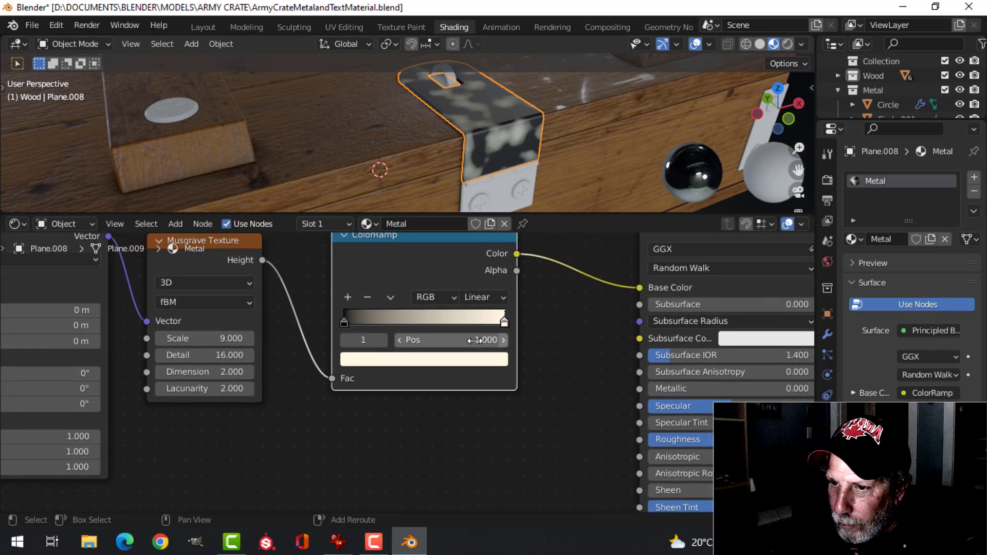
left_click(194, 300)
left_click(199, 321)
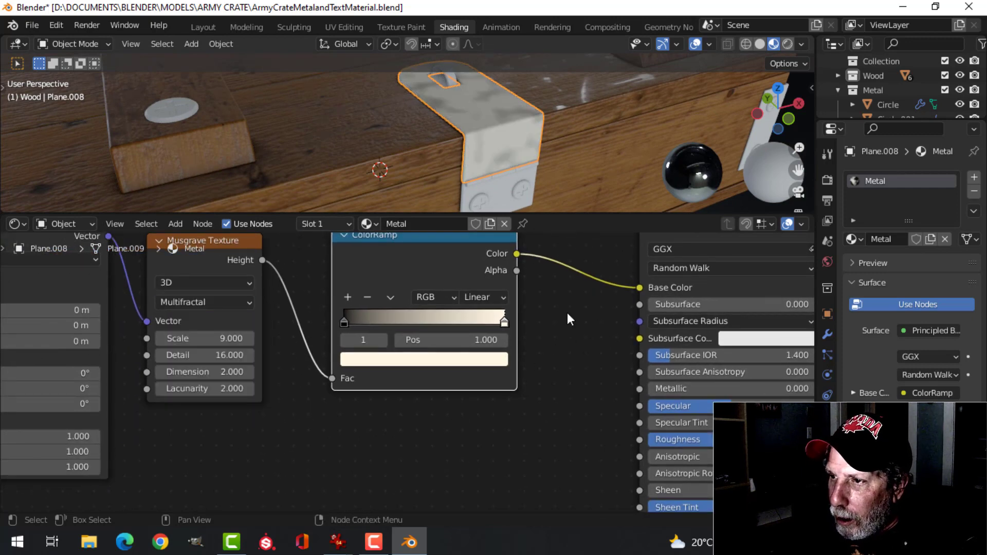
scroll(488, 143, "up", 2)
scroll(532, 130, "down", 1)
scroll(548, 140, "down", 1)
middle_click_drag(547, 140, 549, 129, "shift")
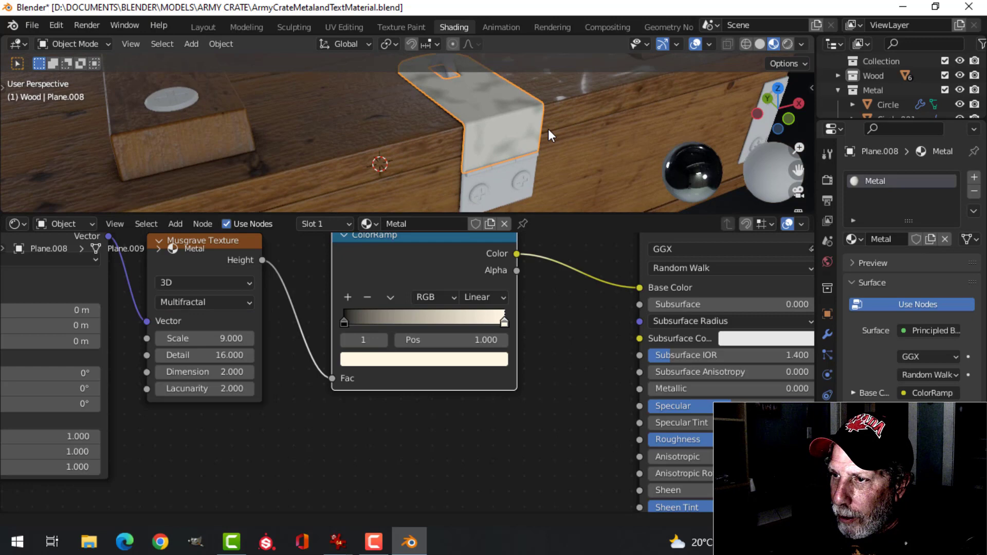
Duplicate the Musgrave Texture node and place the copy in the empty space below the original
scroll(548, 134, "down", 1)
scroll(333, 360, "down", 3)
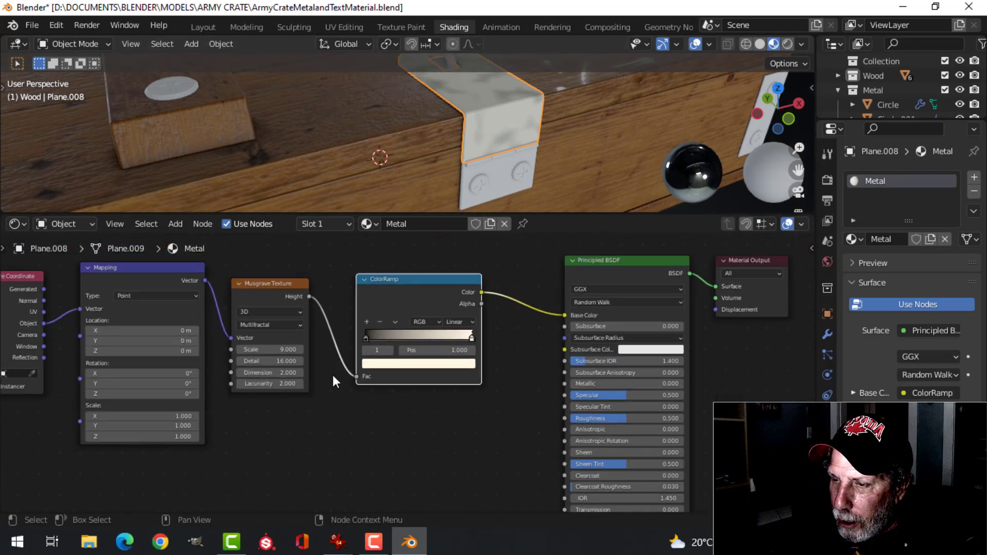
middle_click_drag(336, 393, 409, 362, "shift")
scroll(403, 391, "down", 2)
mouse_move(403, 417)
middle_mouse_down("shift")
mouse_move(410, 399)
mouse_move(431, 395)
mouse_move(391, 406)
middle_mouse_up("shift")
scroll(432, 400, "down", 1)
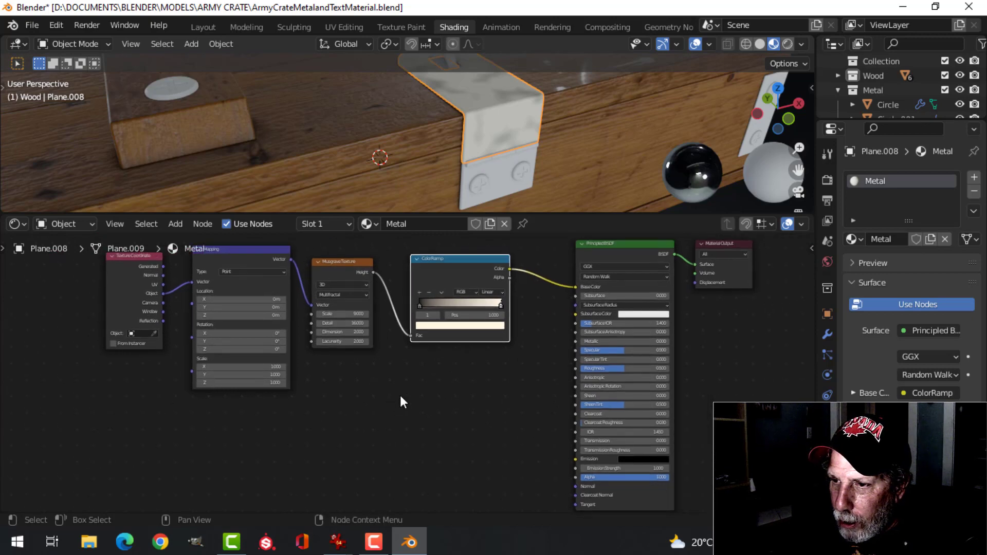
left_click(349, 269)
left_click_drag(347, 264, 338, 410)
middle_click_drag(456, 421, 424, 335)
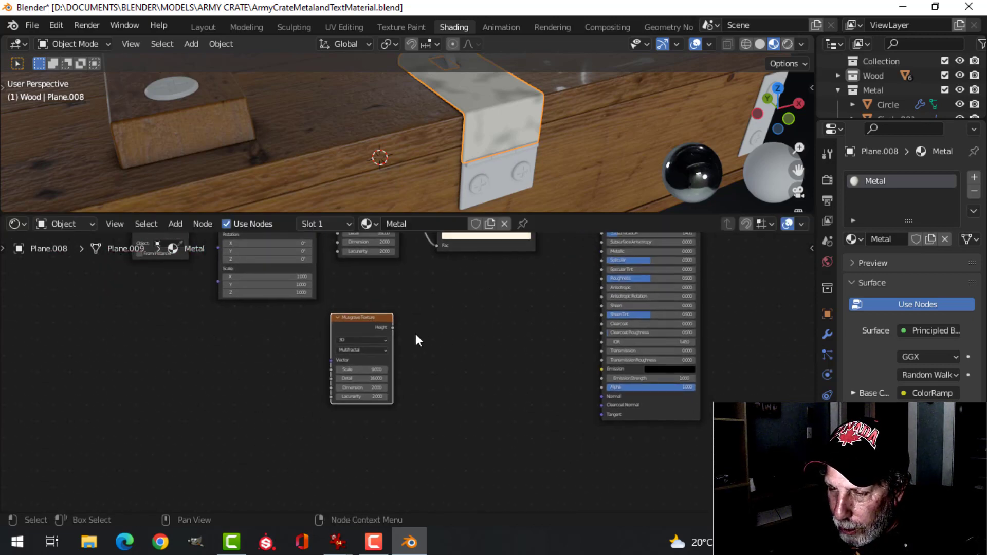
Switch the duplicated Musgrave Texture node to a Noise Texture
key("shift+s")
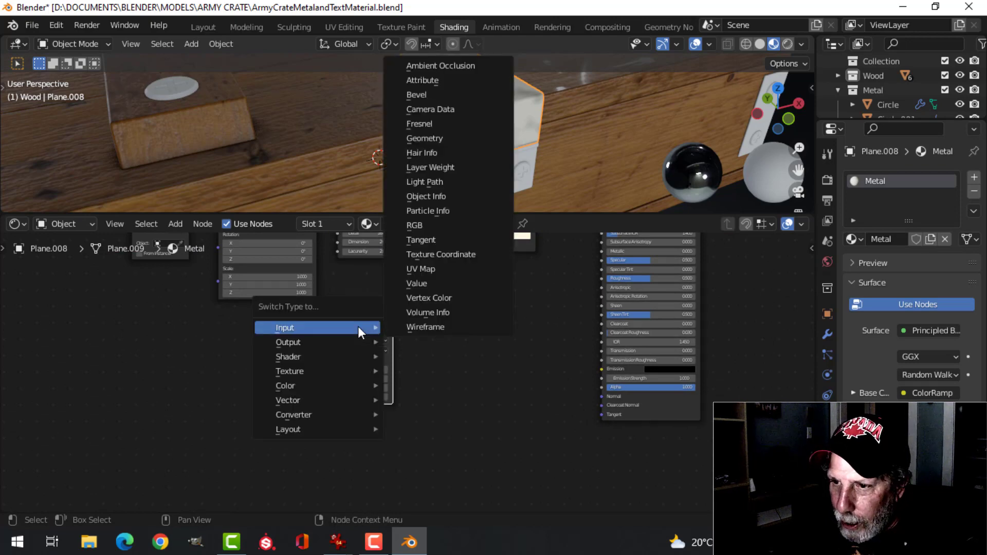
mouse_move(339, 355)
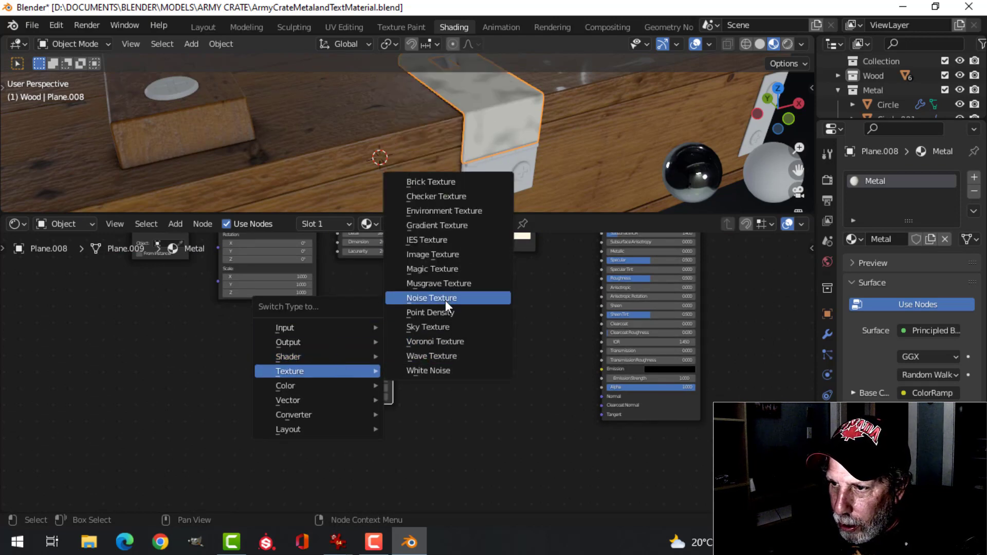
left_click(445, 299)
scroll(452, 355, "up", 2)
scroll(444, 357, "down", 4)
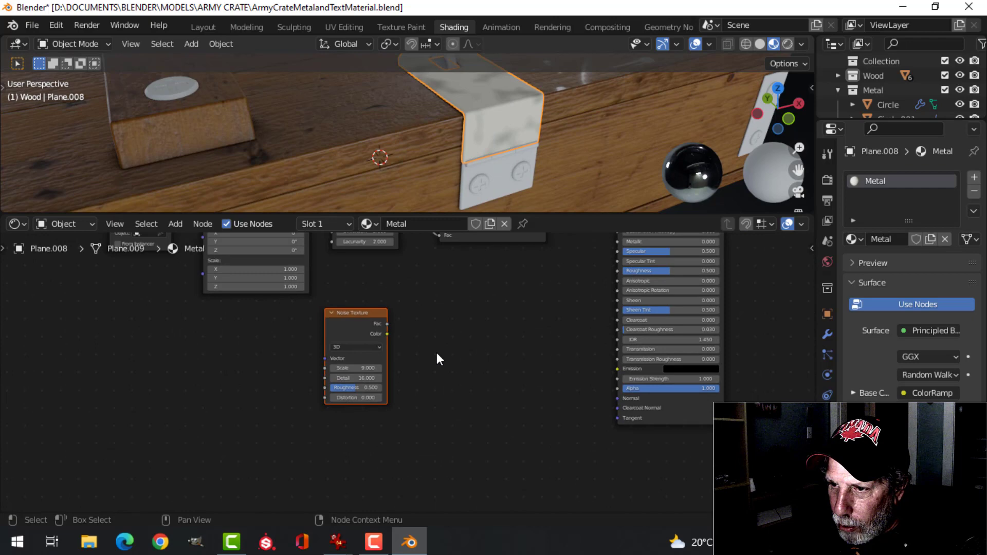
Connect the Mapping node's Vector output to the Noise Texture's Vector input and reposition the Noise Texture below the Musgrave Texture
left_click_drag(194, 288, 253, 373)
left_click_drag(276, 288, 418, 421)
scroll(509, 401, "up", 4)
middle_click_drag(521, 398, 468, 376)
scroll(220, 369, "down", 3)
middle_click_drag(109, 290, 227, 338)
middle_click_drag(417, 376, 298, 316)
scroll(467, 359, "up", 3)
middle_click_drag(483, 362, 437, 355)
left_click_drag(319, 359, 264, 347)
middle_click_drag(385, 357, 352, 380)
scroll(386, 364, "down", 1)
middle_click_drag(398, 325, 396, 338)
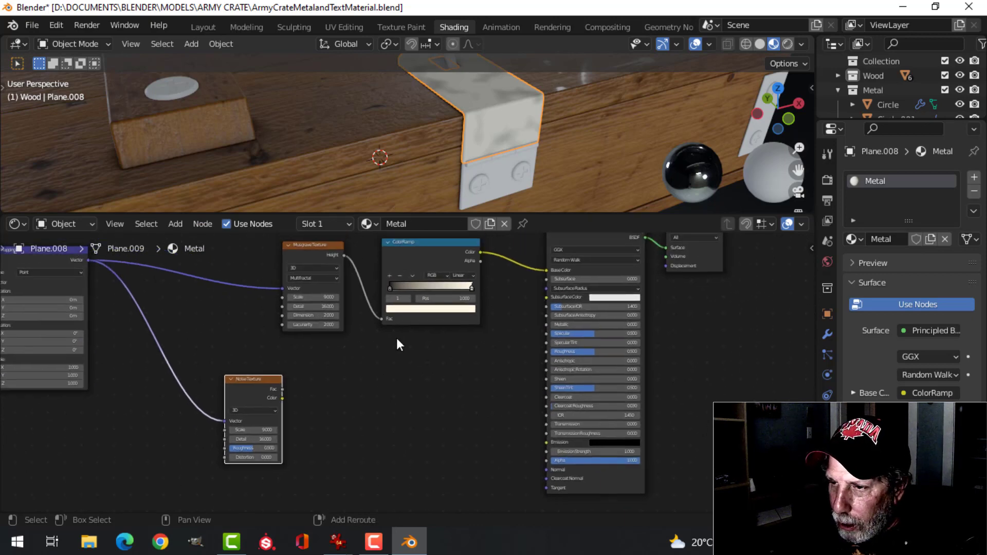
Duplicate the ColorRamp, place the copy beside the Noise Texture and reset its gradient to plain black and white
left_click(412, 244)
left_click_drag(411, 243, 341, 375)
scroll(395, 380, "up", 2)
middle_click_drag(395, 380, 433, 306)
scroll(375, 378, "up", 3)
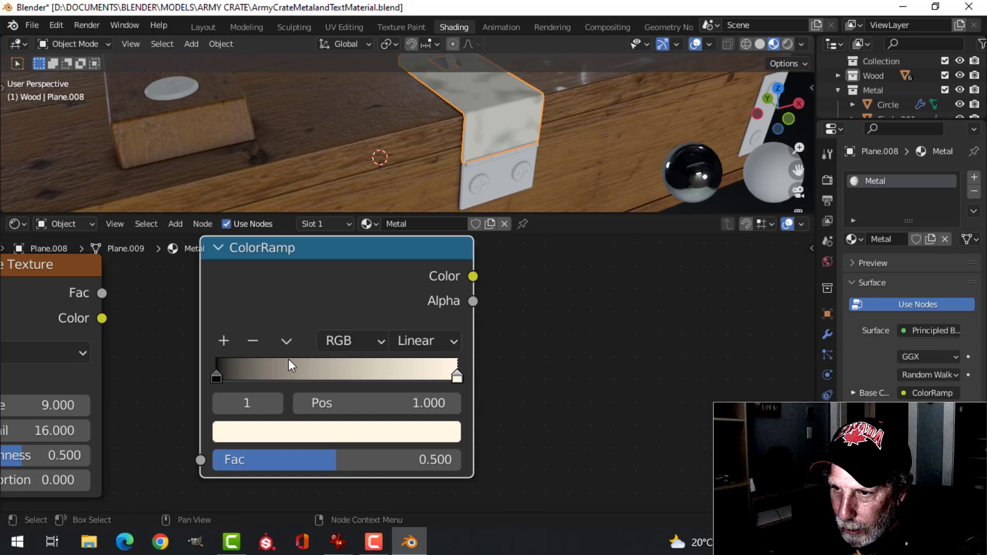
left_click(284, 342)
left_click(334, 456)
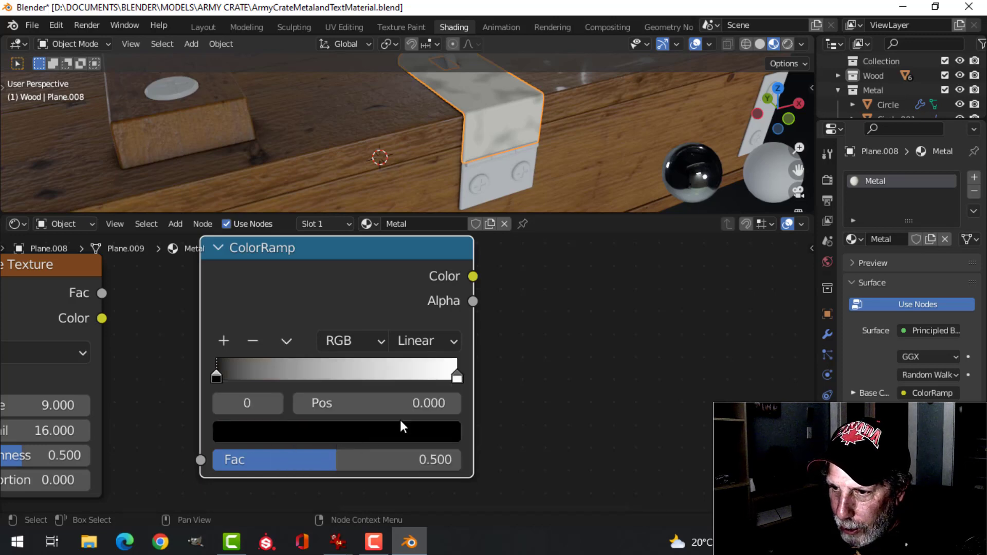
Connect the Noise Texture's Fac output to the duplicated ColorRamp's Fac input
scroll(402, 384, "down", 1)
middle_click_drag(450, 383, 530, 371)
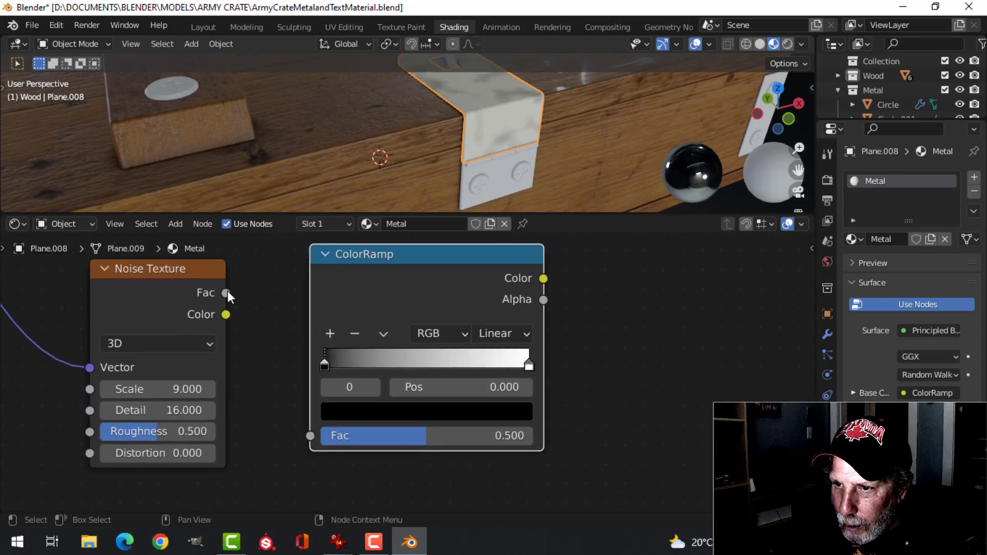
left_click_drag(227, 293, 310, 435)
scroll(606, 376, "down", 2)
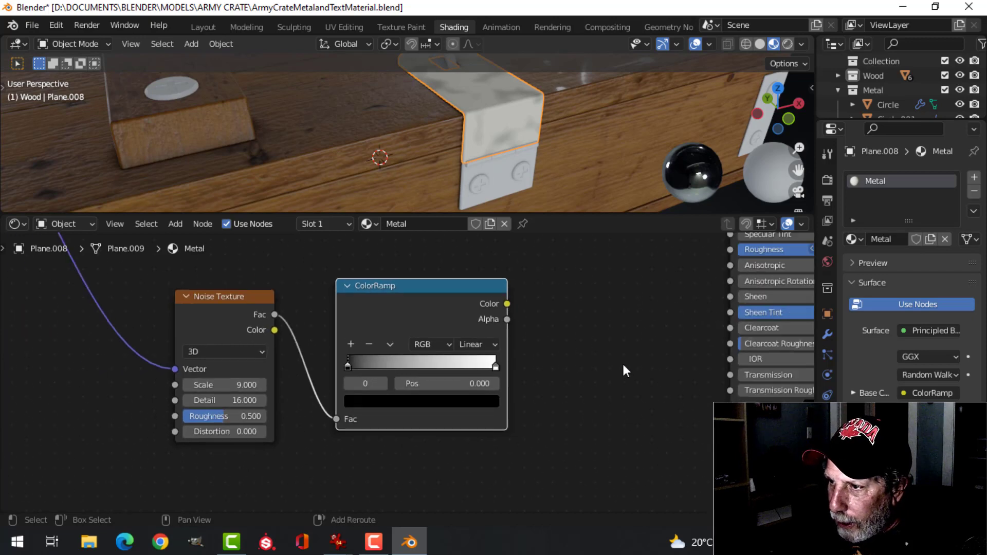
Add a Bump node after the lower ColorRamp, linking the ramp's Color to its Height and its Normal to the Principled BSDF's Normal
middle_click_drag(624, 370, 406, 390)
left_click_drag(251, 323, 222, 320)
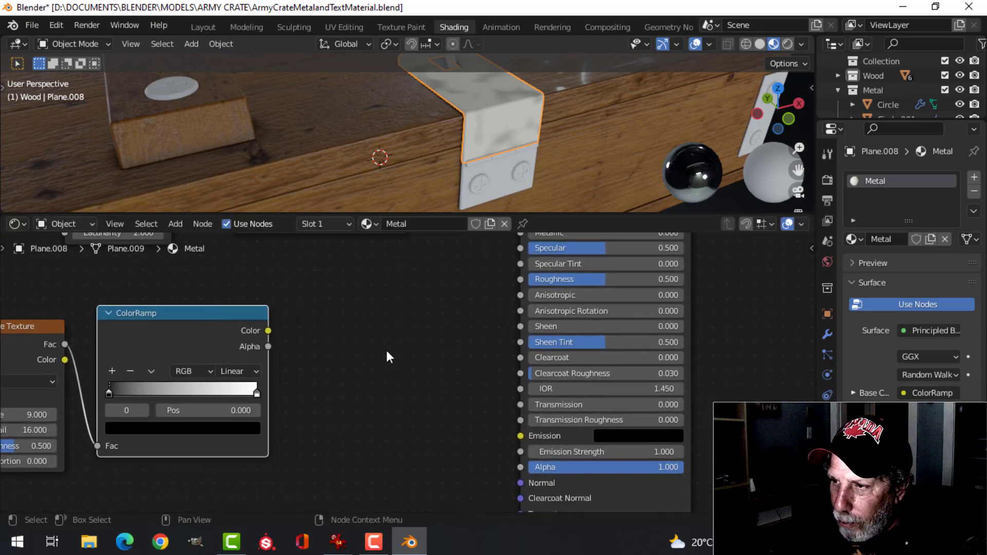
scroll(386, 352, "down", 1)
middle_click_drag(402, 352, 447, 353)
key("shift+a")
mouse_move(446, 352)
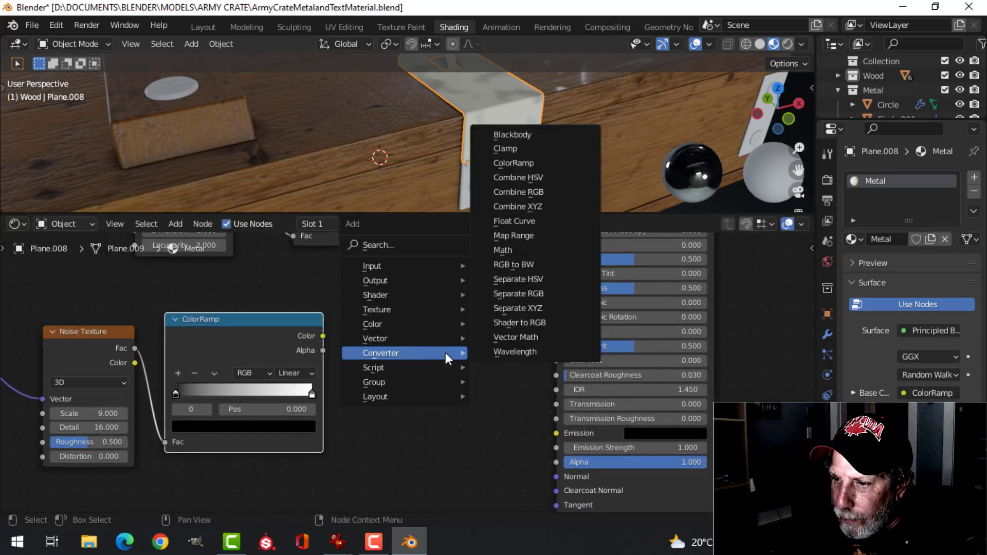
mouse_move(417, 336)
left_click(490, 337)
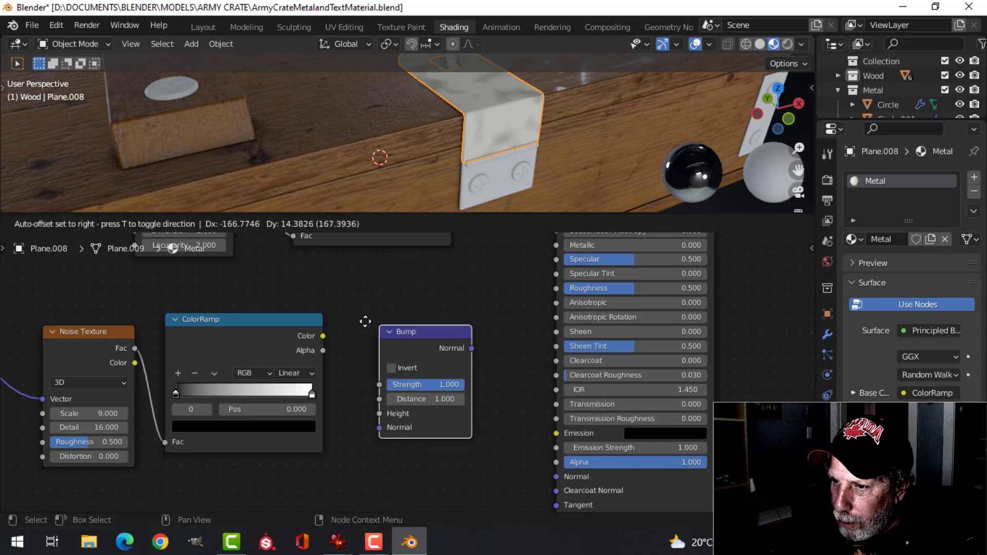
left_click(346, 312)
left_click_drag(321, 335, 347, 398)
left_click_drag(440, 332, 557, 477)
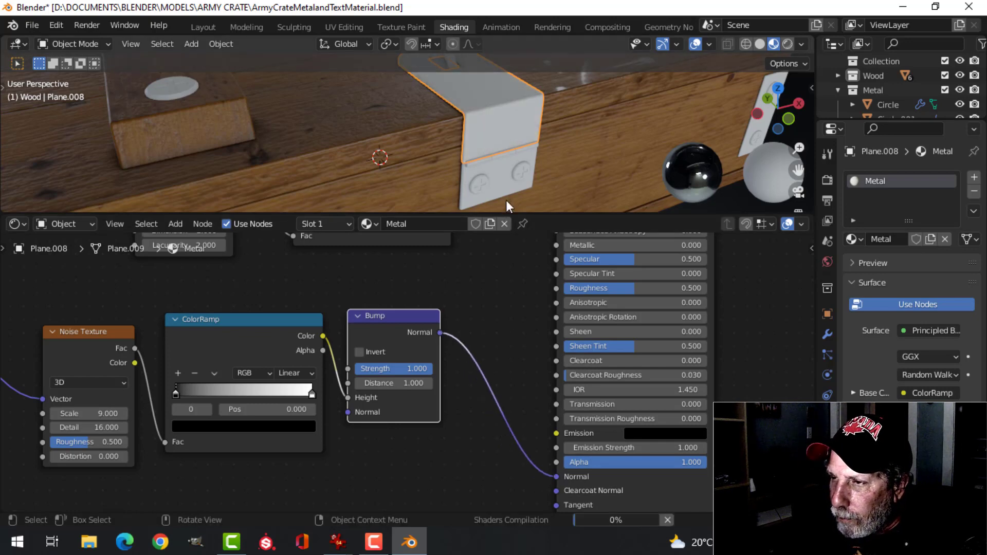
scroll(503, 147, "up", 5)
Set the Principled BSDF's Metallic to 1 and inspect the plate's surface up close
scroll(521, 307, "down", 3)
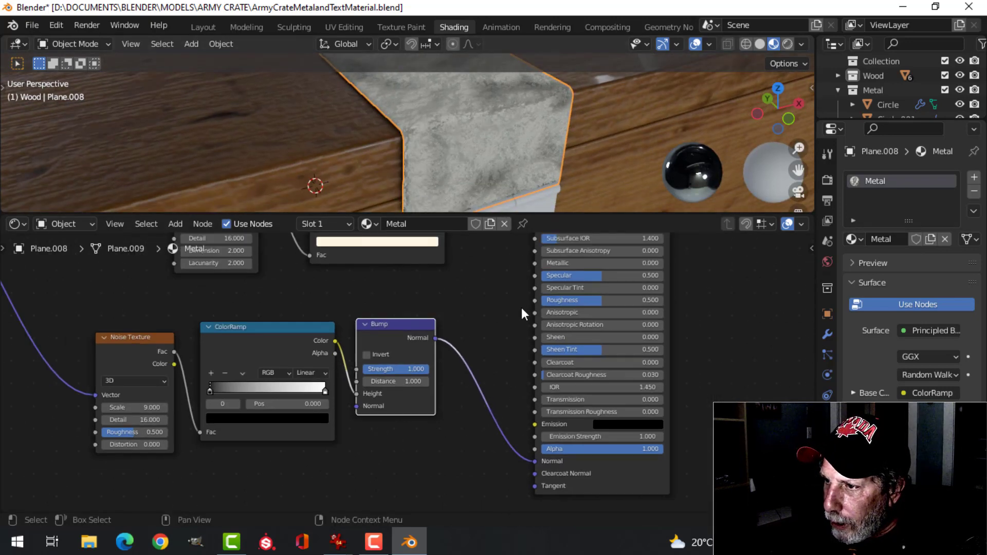
middle_click_drag(521, 308, 509, 390)
scroll(682, 355, "up", 3)
scroll(702, 359, "up", 1)
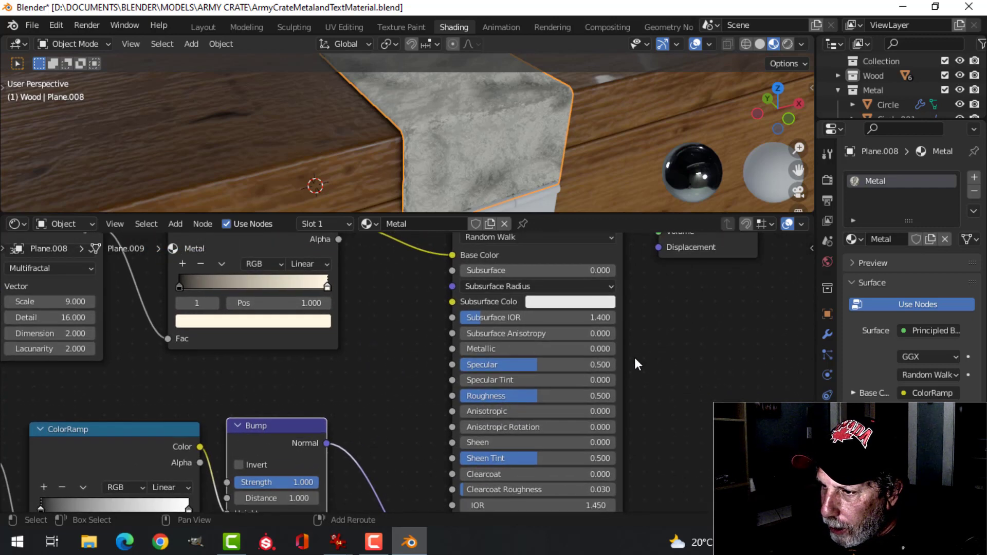
left_click_drag(479, 349, 622, 349)
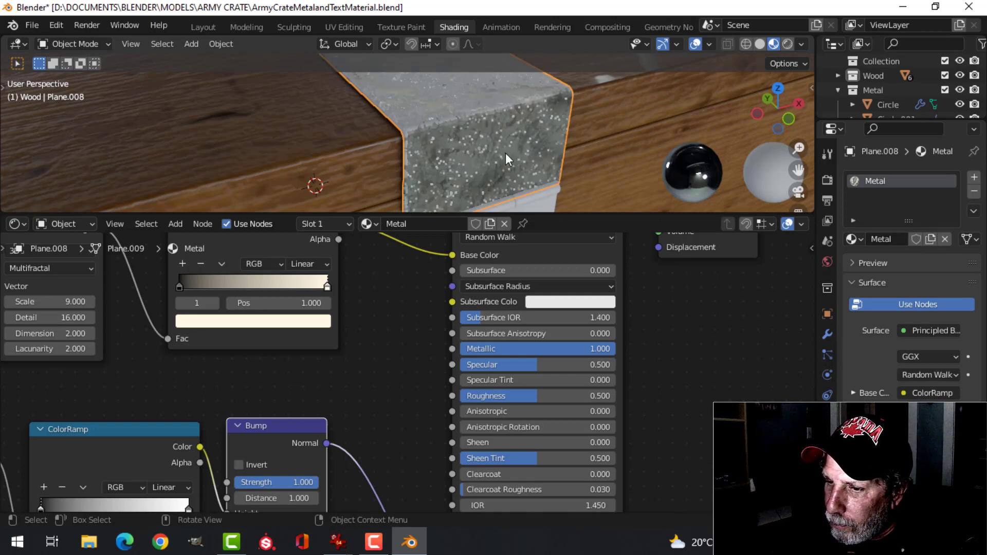
middle_click_drag(513, 151, 473, 147)
scroll(471, 146, "up", 4)
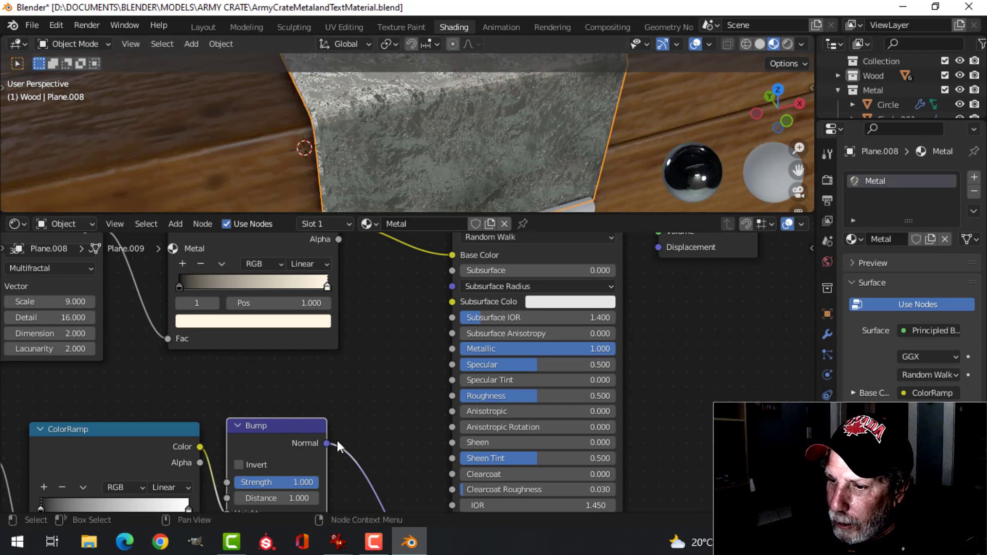
Try a Strength of 0.1 on the Bump node and inspect the latch plate's surface
middle_click_drag(365, 413, 403, 300, "shift")
scroll(393, 363, "up", 1)
middle_click_drag(404, 363, 436, 338, "shift")
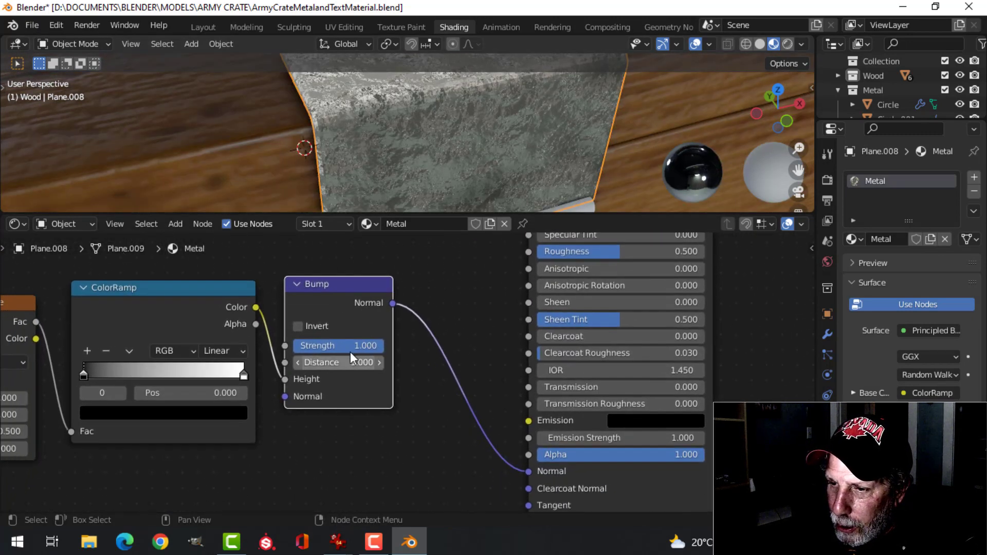
left_click(347, 348)
type("0")
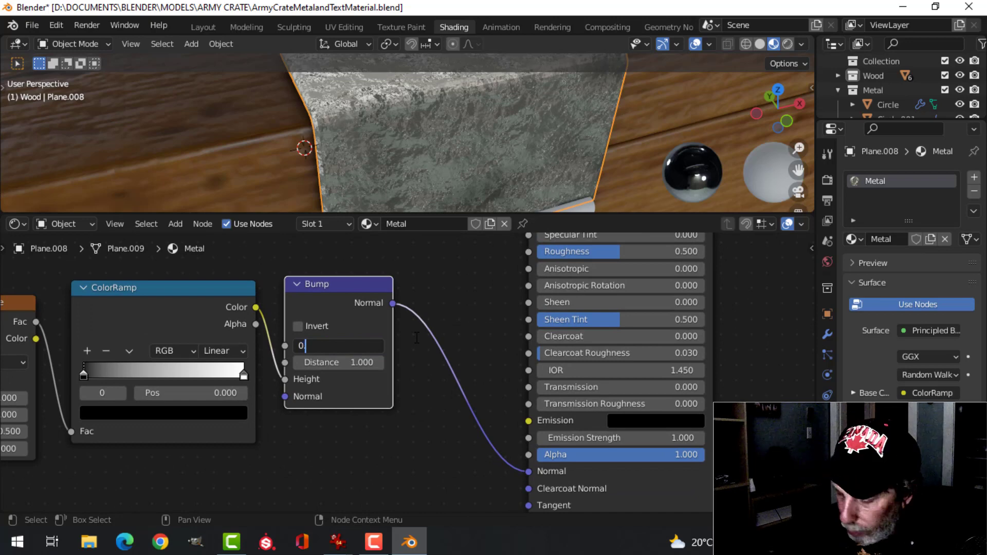
type(".1")
key("Return")
scroll(461, 128, "down", 3)
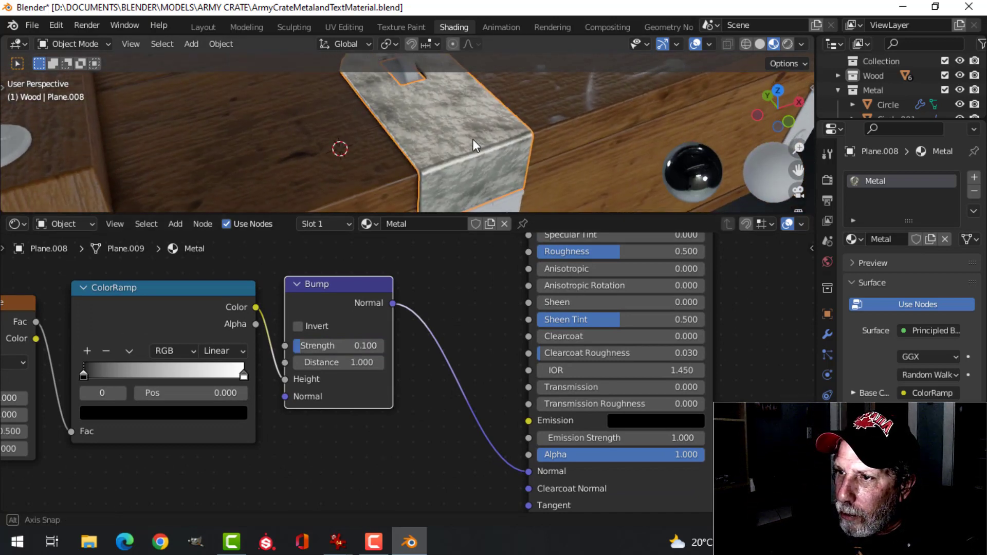
scroll(477, 138, "up", 4)
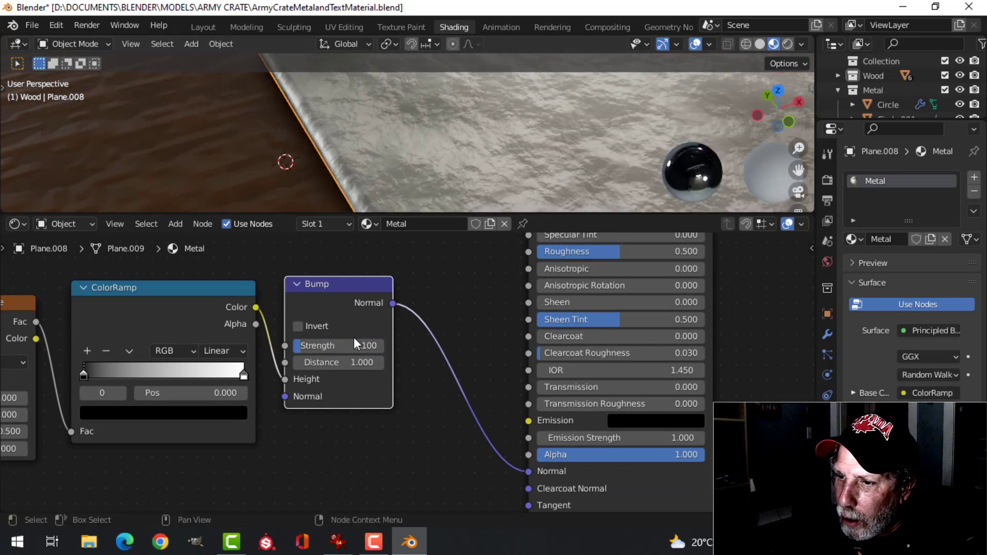
Set the Bump node's Strength to 0.05 and check the latch plate from farther away
left_click(353, 345)
type("0")
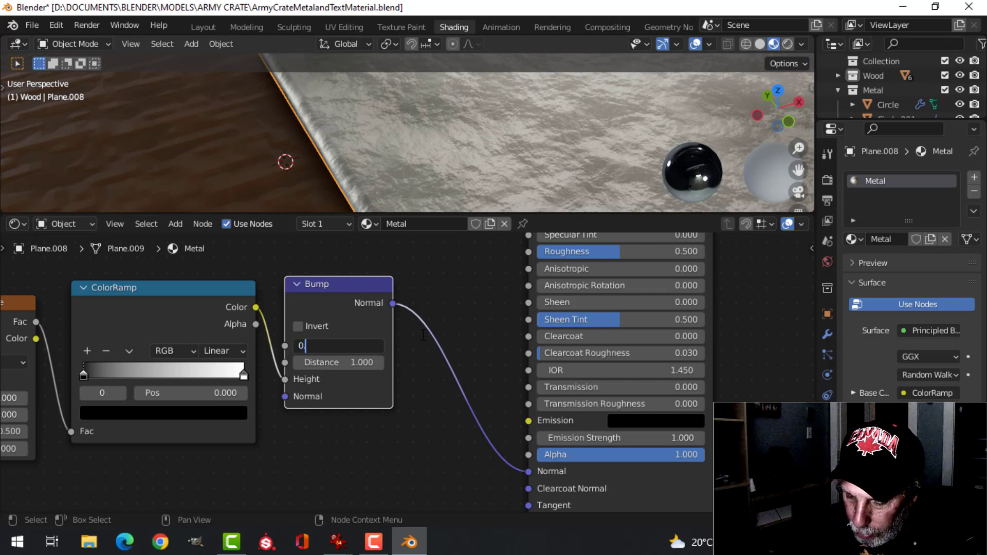
type(".05")
key("Return")
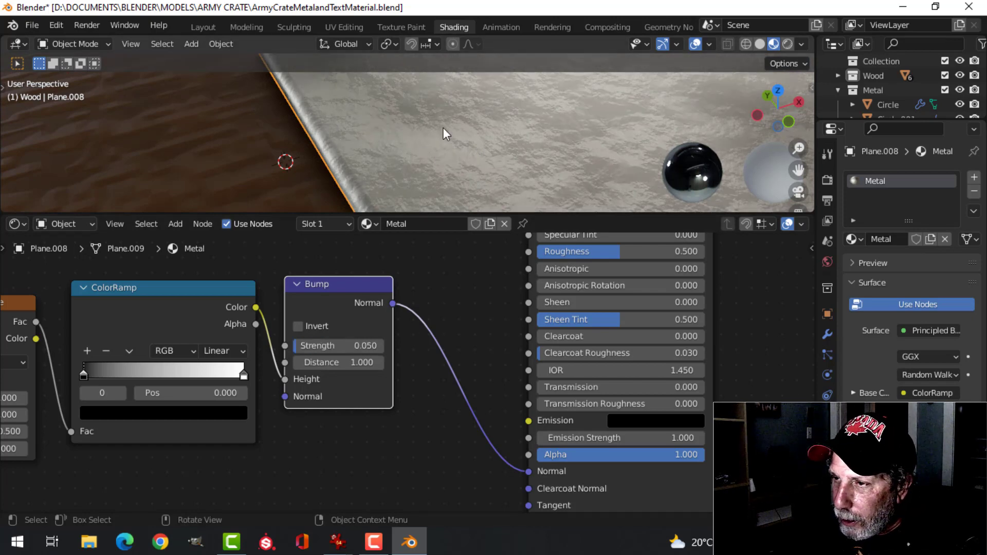
scroll(445, 128, "down", 4)
middle_click_drag(494, 152, 480, 169)
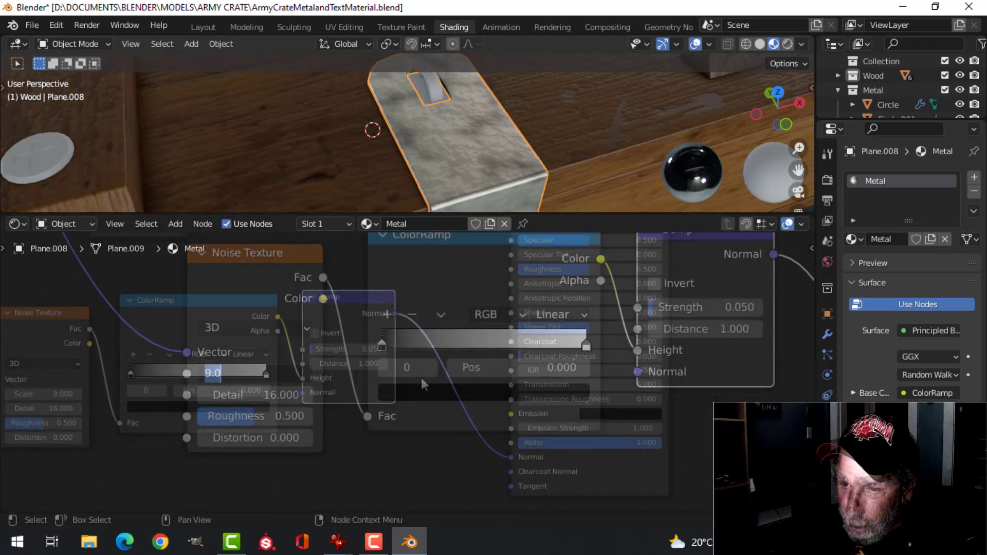
Set the Noise Texture's Scale to 9.5 and Roughness to 0.6, checking the effect on the latch plate
double_click(247, 373)
type("9.")
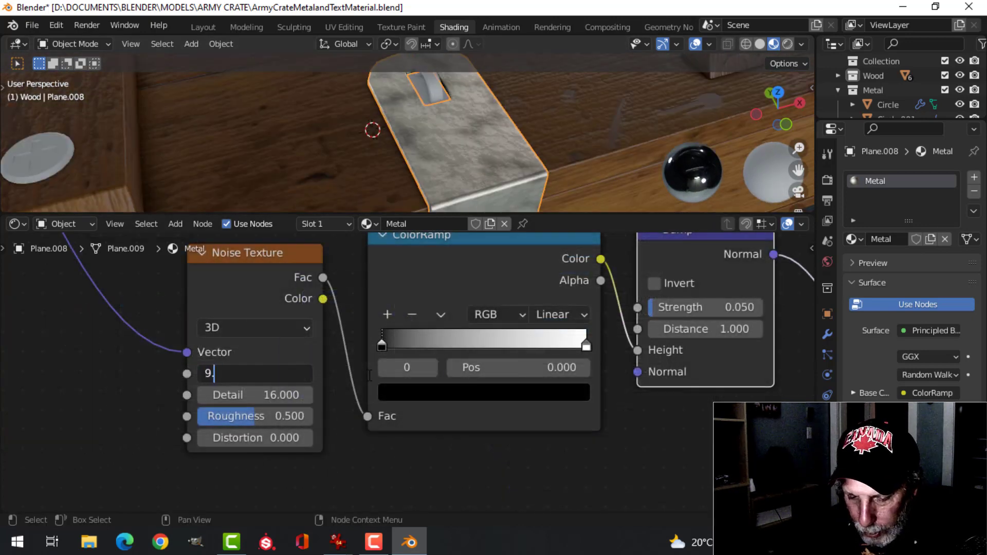
type("5")
key("Return")
scroll(494, 137, "up", 2)
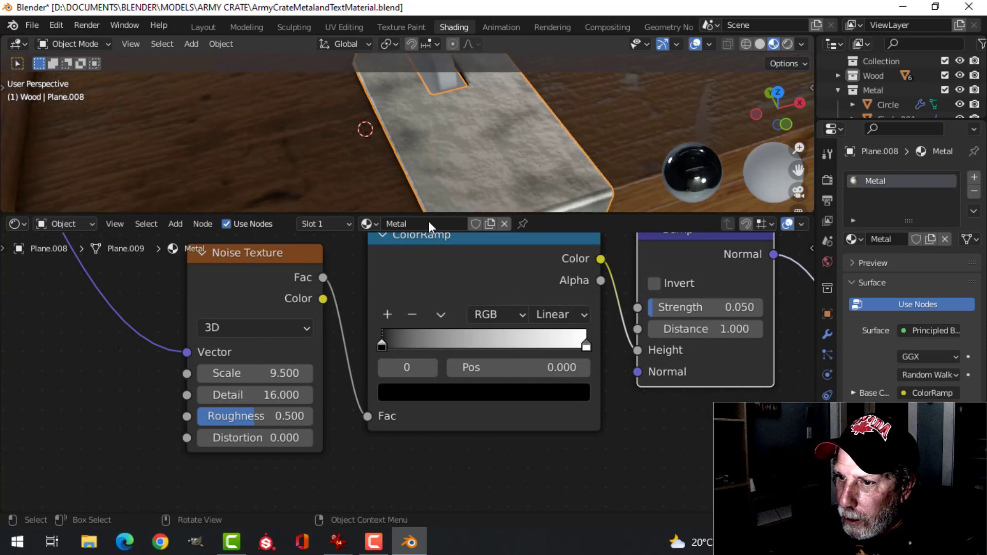
double_click(269, 417)
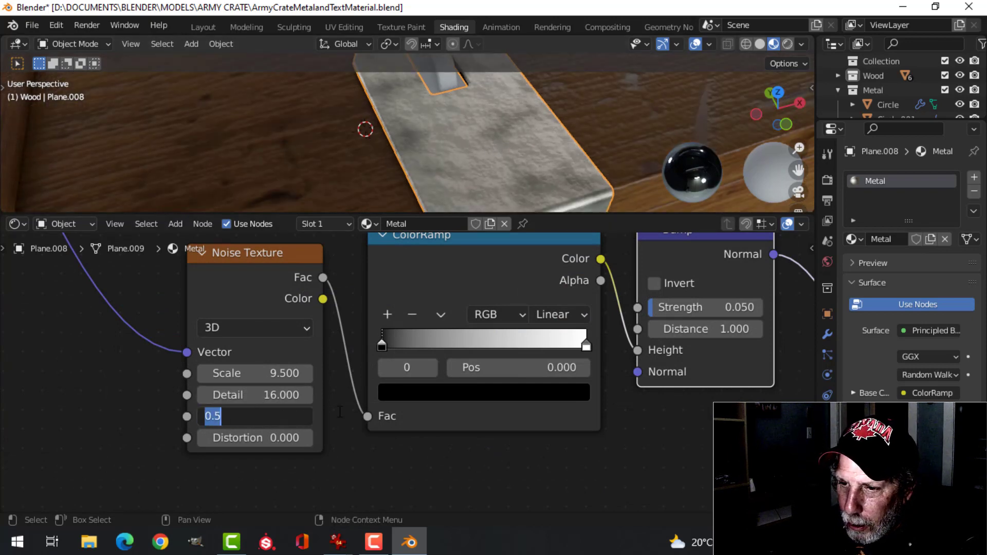
type("0.6")
key("Return")
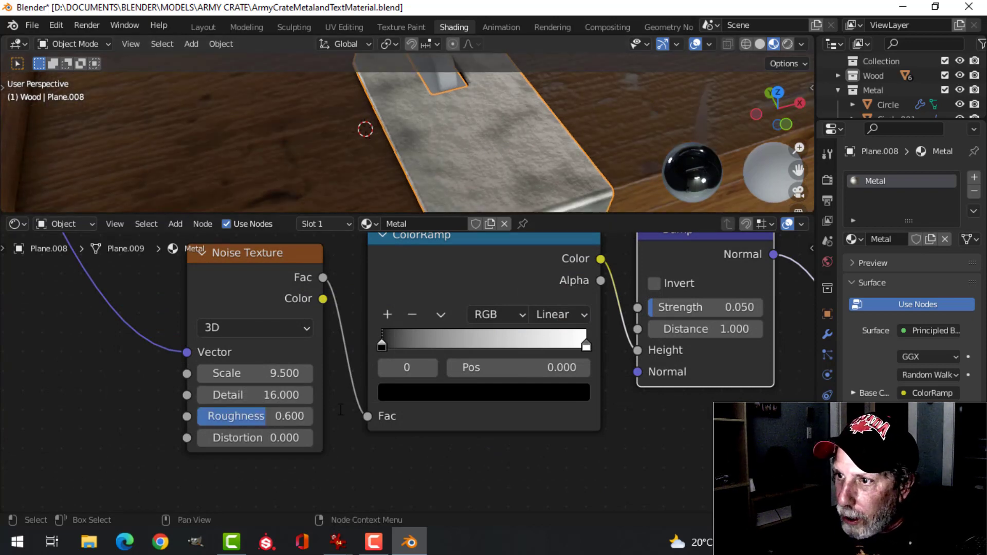
middle_click_drag(529, 209, 501, 139)
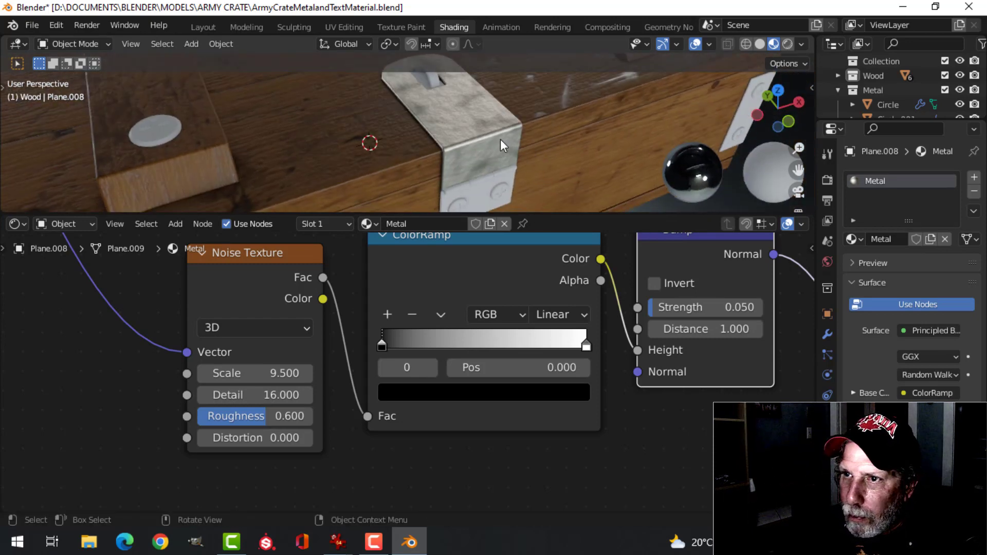
Switch to the Layout workspace, look over the whole crate, and hide the Wood collection
left_click(203, 27)
scroll(560, 280, "up", 5)
middle_click_drag(632, 278, 508, 265, "shift")
middle_click_drag(397, 260, 481, 261, "shift")
scroll(611, 282, "up", 4)
scroll(482, 297, "down", 5)
scroll(481, 261, "down", 3)
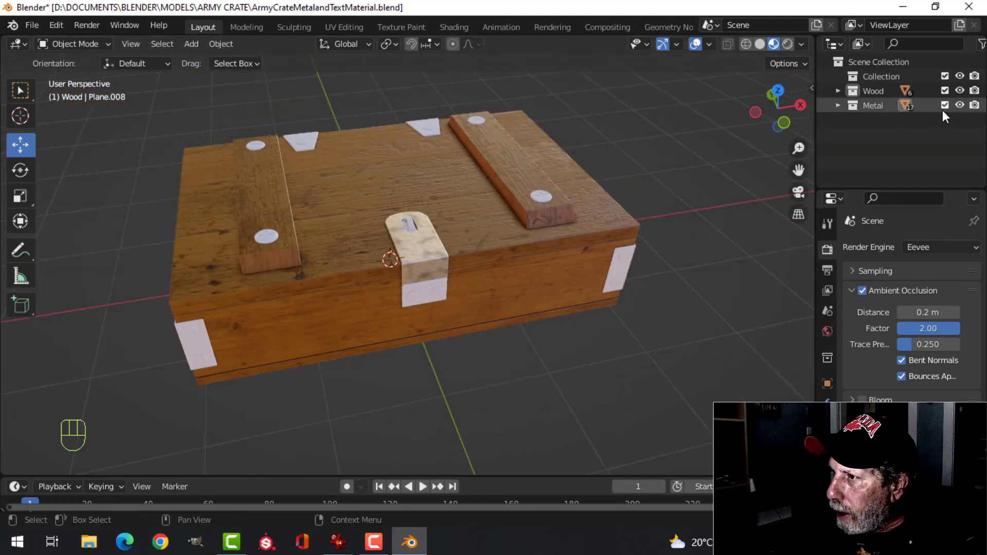
left_click(959, 90)
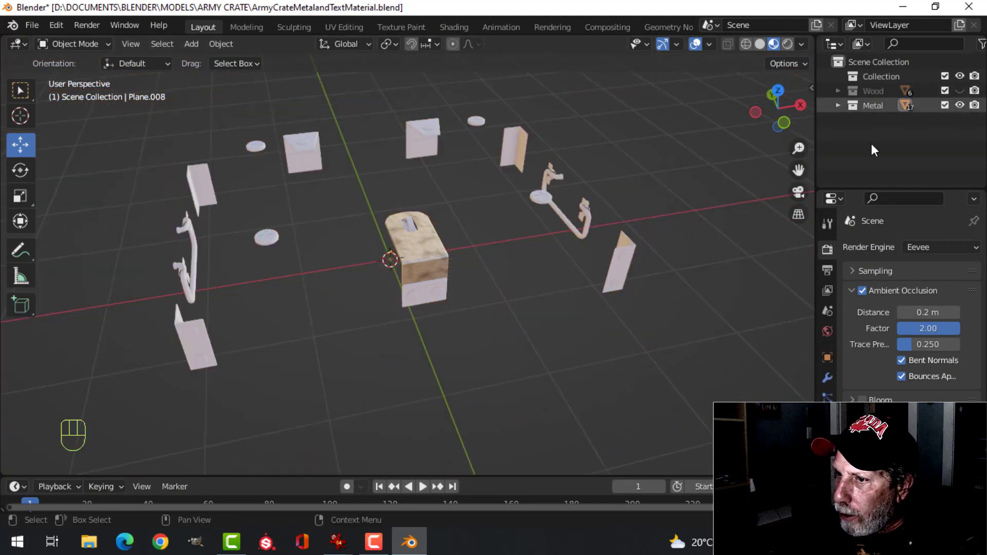
Select all the metal fittings with the latch plate active, link its material to them, and deselect everything
key("a")
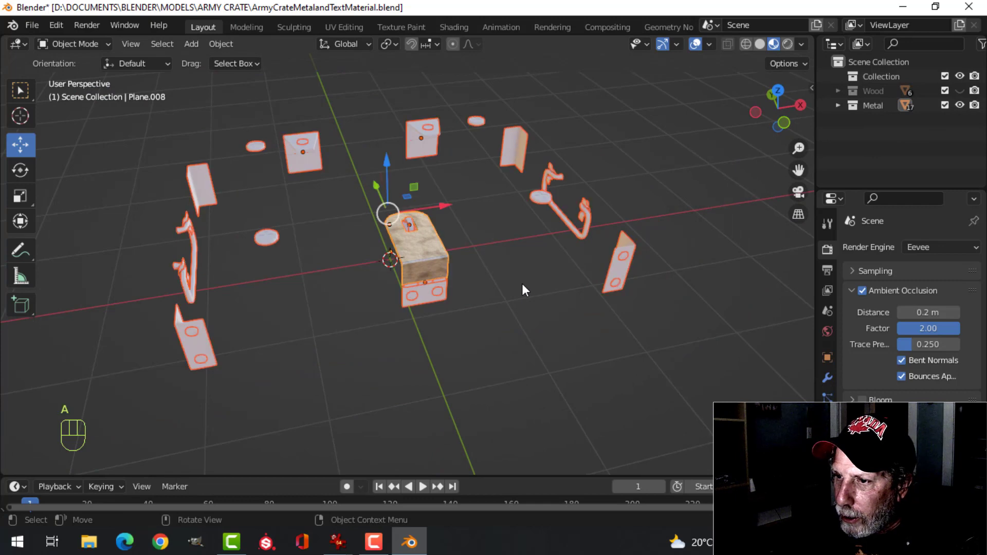
left_click(431, 245, "shift")
left_click(436, 247, "shift")
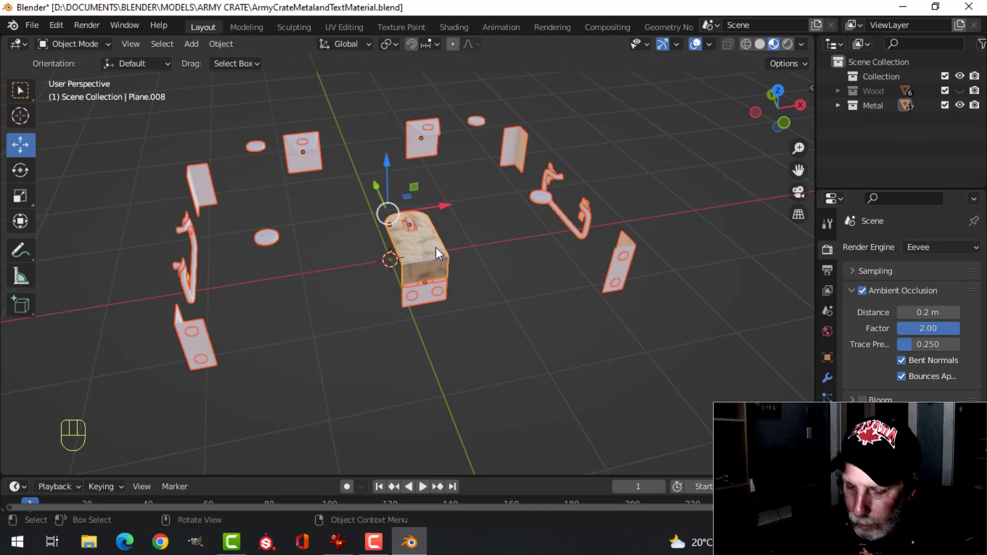
key("ctrl+l")
mouse_move(436, 248)
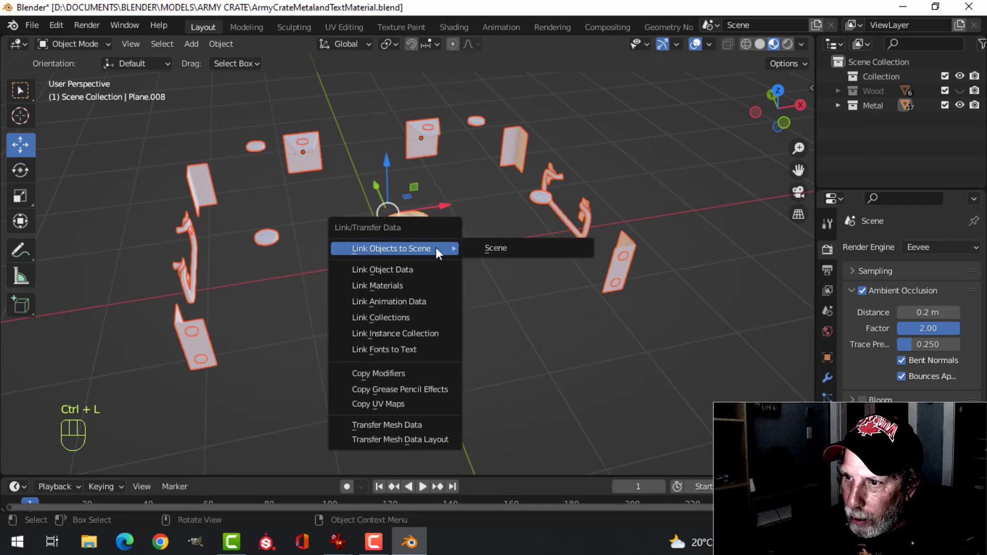
left_click(423, 282)
key("alt+a")
Inspect the metal fittings from several angles, reselect the latch plate, and return to the Shading workspace
middle_click_drag(267, 328, 398, 296)
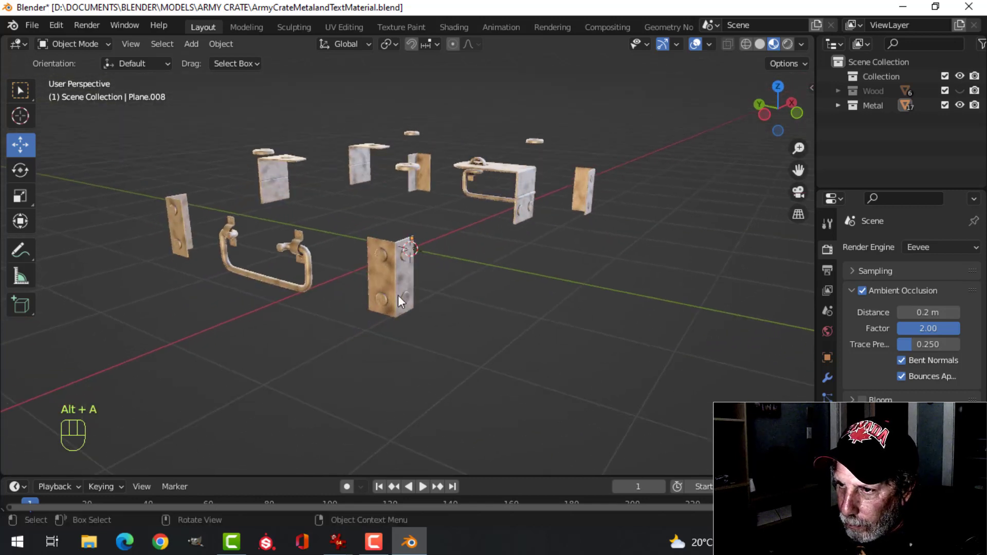
scroll(401, 295, "up", 3)
scroll(509, 249, "down", 3)
middle_click_drag(509, 249, 391, 213)
left_click(390, 213)
left_click(460, 27)
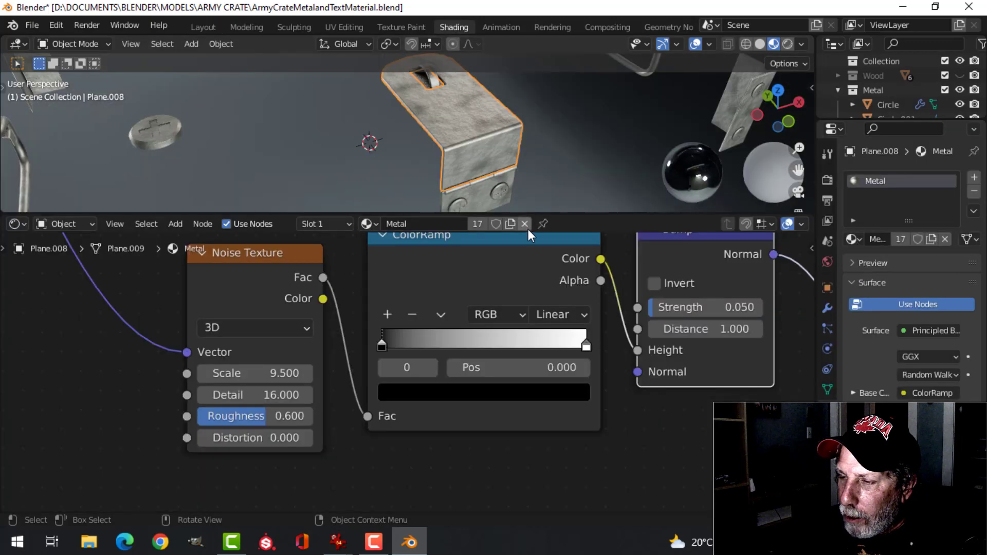
Change the light stop of the Base Color ColorRamp to a pale bluish white and review the fittings
middle_click_drag(516, 171, 491, 175, "shift")
middle_click_drag(335, 339, 320, 471)
middle_click_drag(399, 350, 261, 367)
middle_click_drag(642, 418, 553, 380)
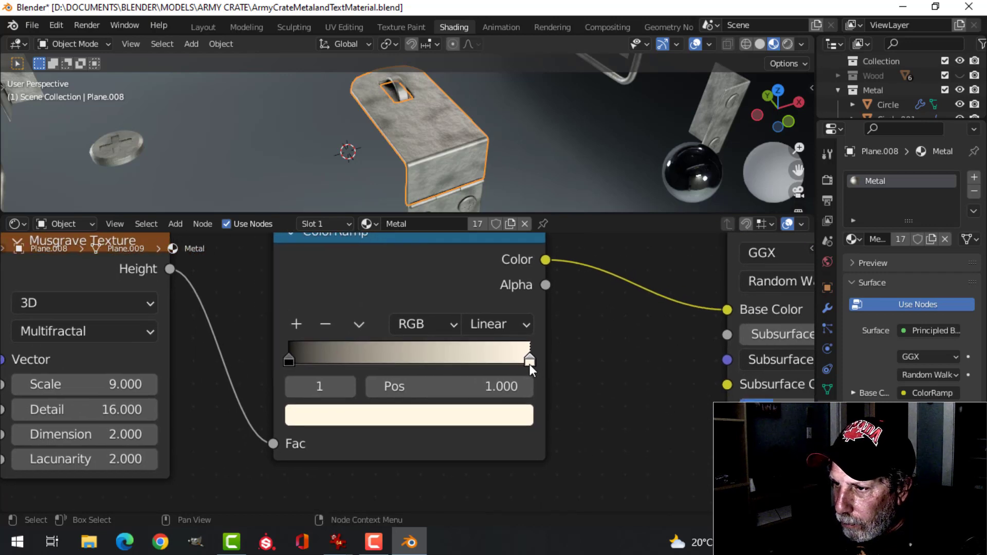
left_click(426, 416)
left_click_drag(378, 180, 385, 166)
scroll(544, 115, "down", 3)
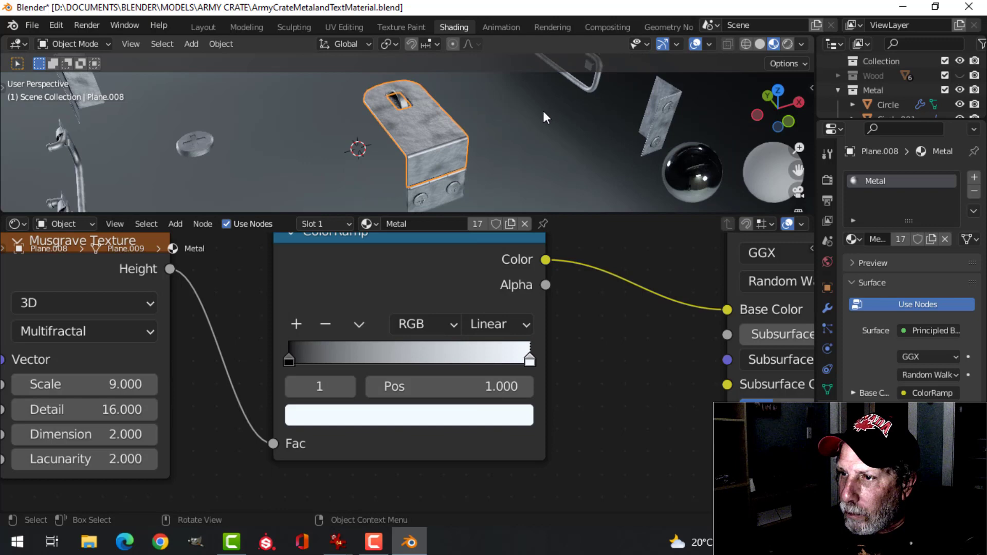
left_click(504, 154)
middle_click_drag(504, 155, 522, 154)
scroll(575, 367, "down", 1)
scroll(578, 381, "down", 2)
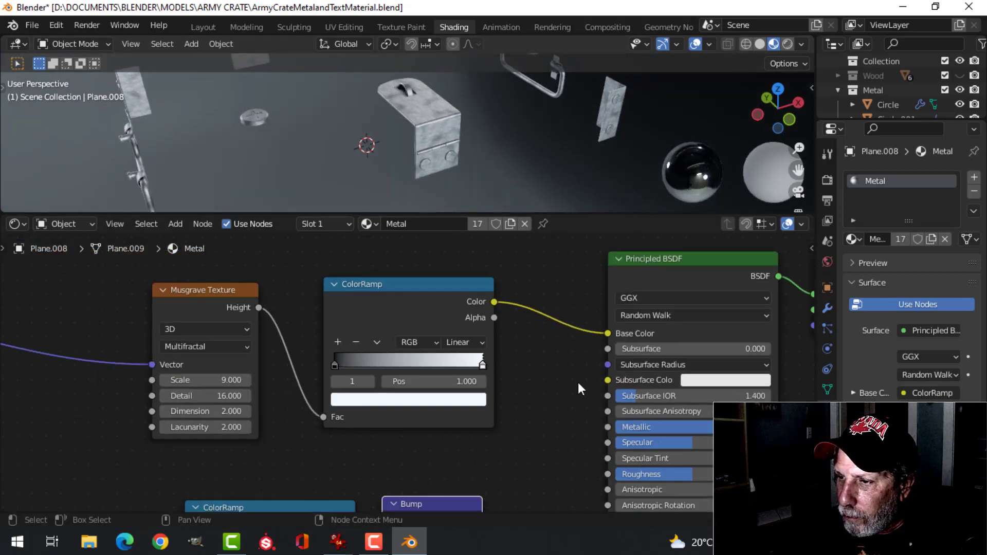
Move the Noise Texture, its ColorRamp and the Bump node together farther below the Musgrave nodes
middle_click_drag(562, 401, 528, 340)
scroll(482, 371, "down", 1)
middle_click_drag(460, 403, 532, 304)
scroll(411, 348, "down", 1)
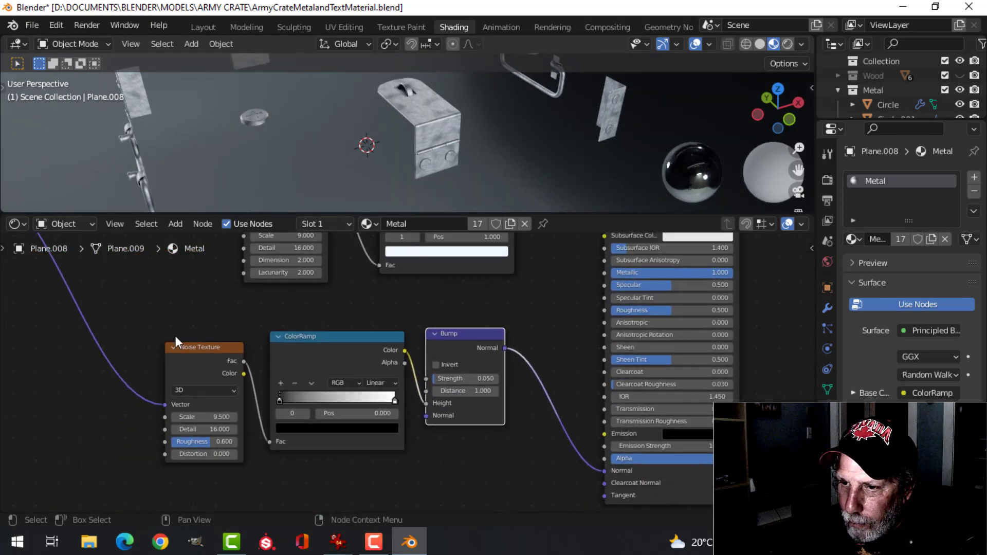
left_click_drag(153, 317, 520, 438)
key("g")
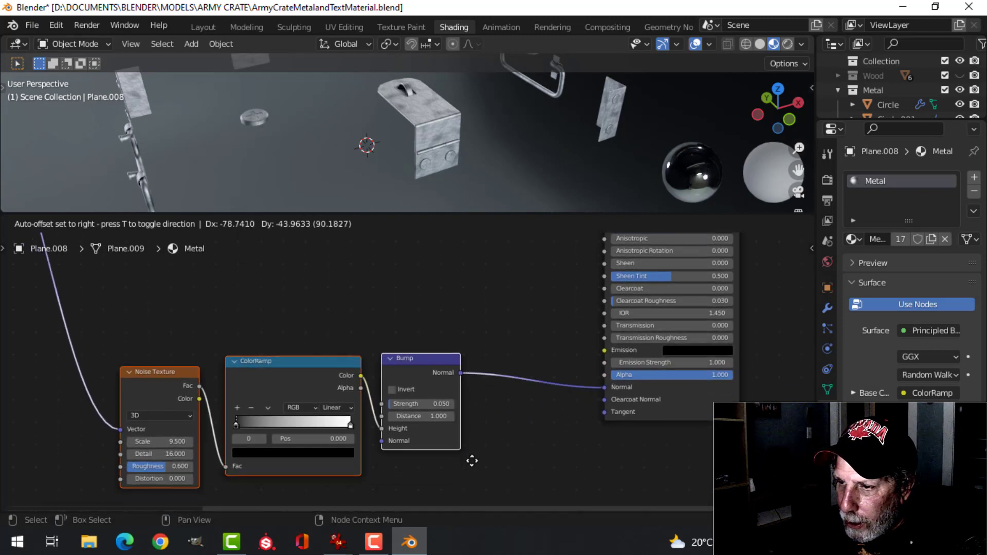
left_click(473, 430)
scroll(528, 327, "down", 3)
middle_click_drag(528, 328, 519, 415)
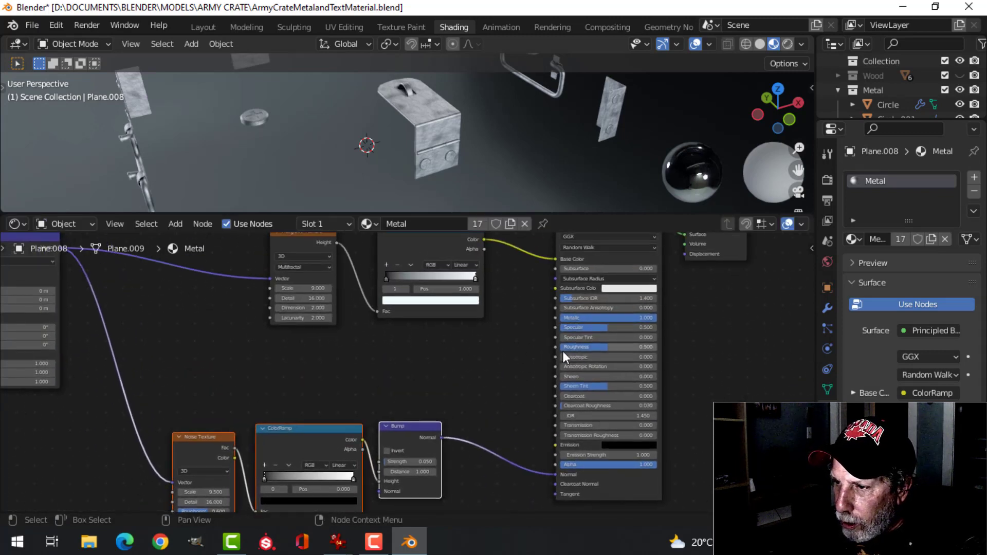
Duplicate the lower ColorRamp, place the copy directly above it, and separate the two nodes slightly
middle_click_drag(478, 377, 507, 375)
scroll(499, 377, "down", 1)
scroll(498, 375, "down", 1)
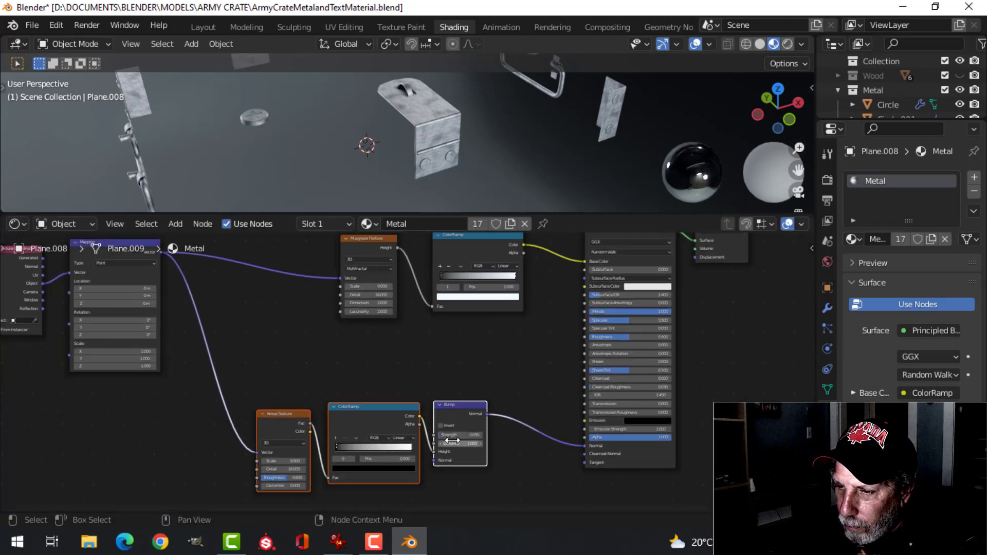
middle_click_drag(386, 416, 424, 424)
left_click(409, 416)
key("shift+d")
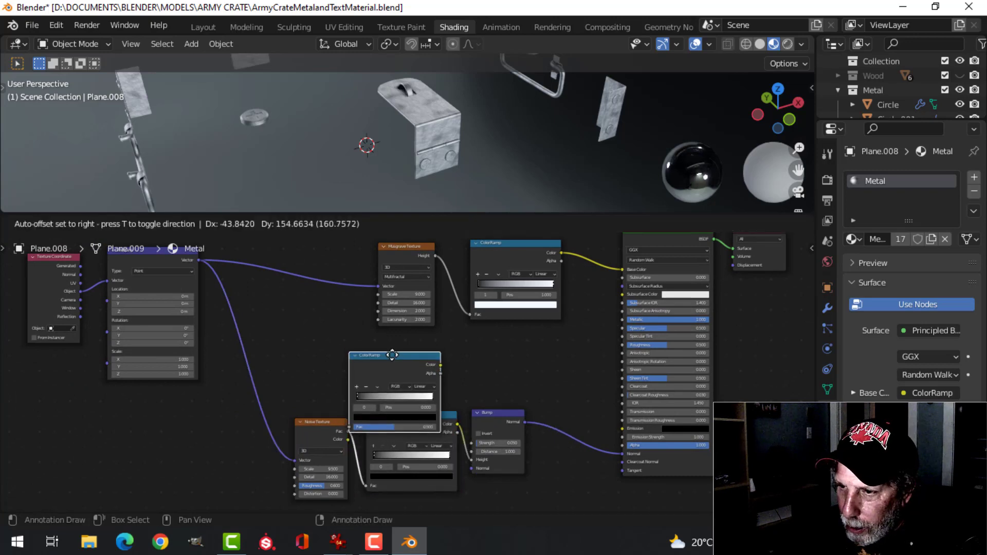
left_click(411, 337)
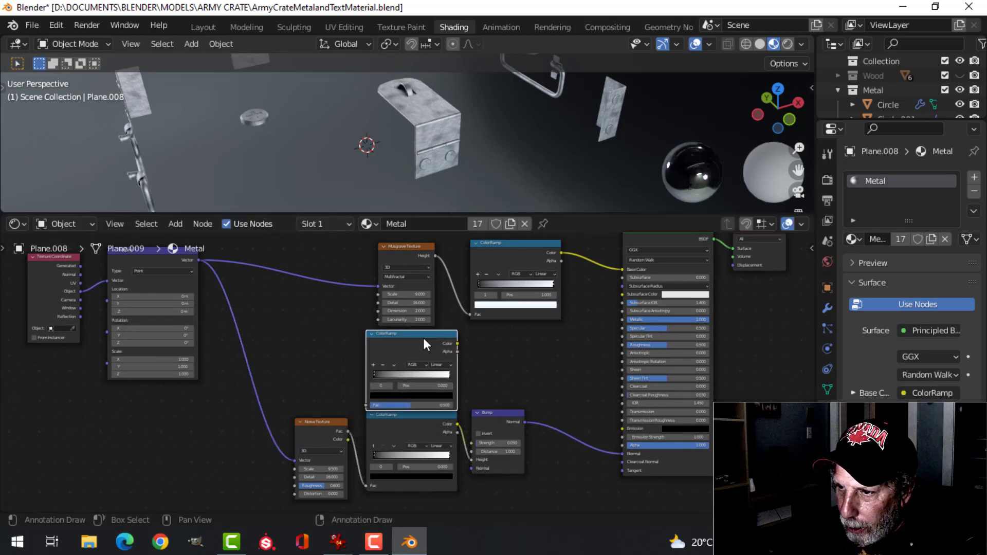
scroll(467, 415, "up", 1)
mouse_move(427, 436)
left_mouse_down()
mouse_move(421, 427)
mouse_move(419, 448)
left_mouse_up()
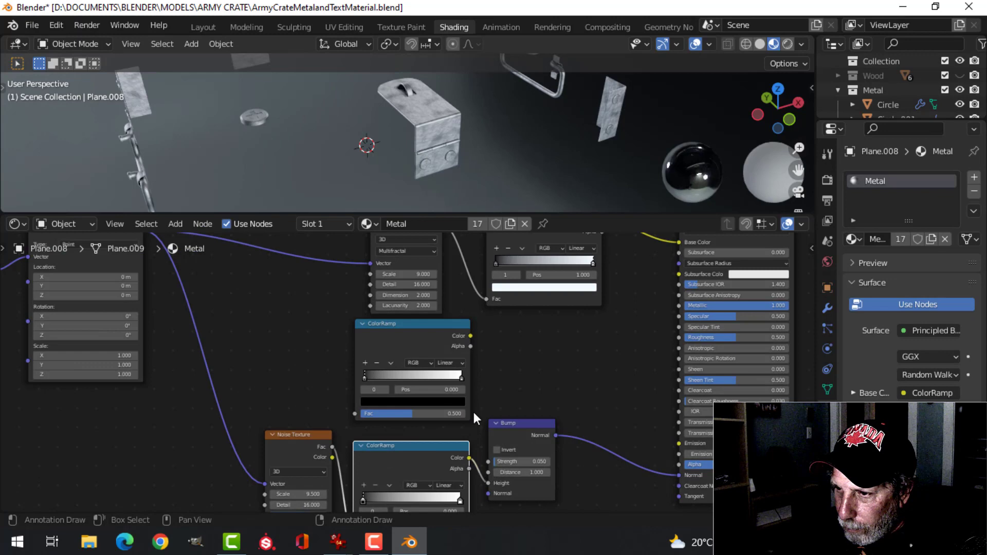
Link the Noise Texture's Fac output to the duplicated ColorRamp's Fac input and adjust the copy's placement
middle_click_drag(511, 383, 540, 361)
scroll(397, 424, "up", 2)
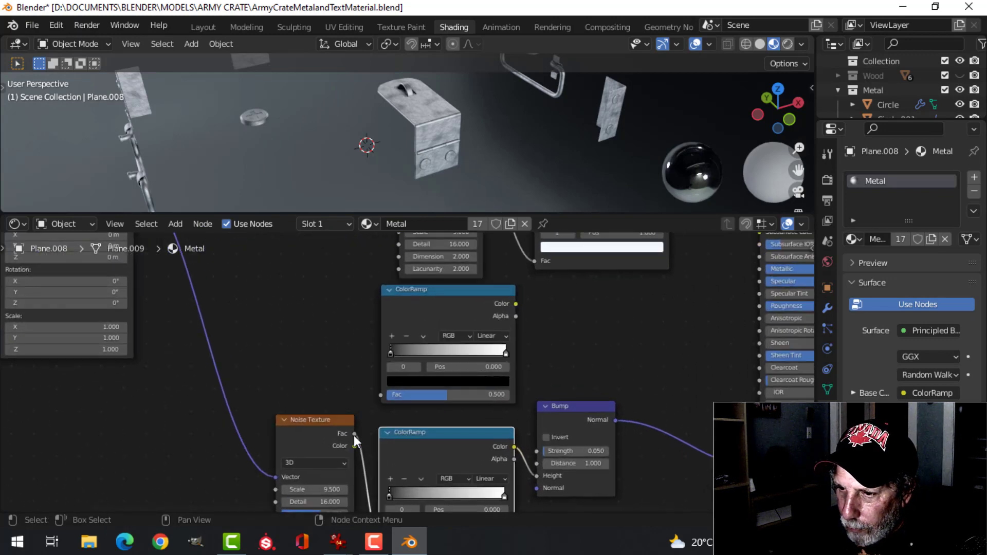
left_click_drag(354, 435, 386, 394)
left_click_drag(440, 292, 473, 291)
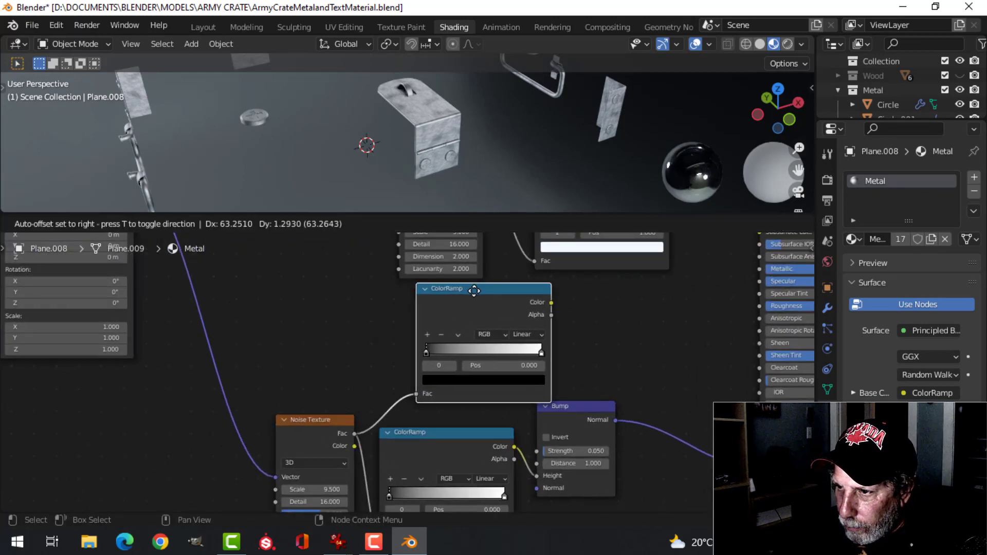
left_click_drag(473, 291, 456, 296)
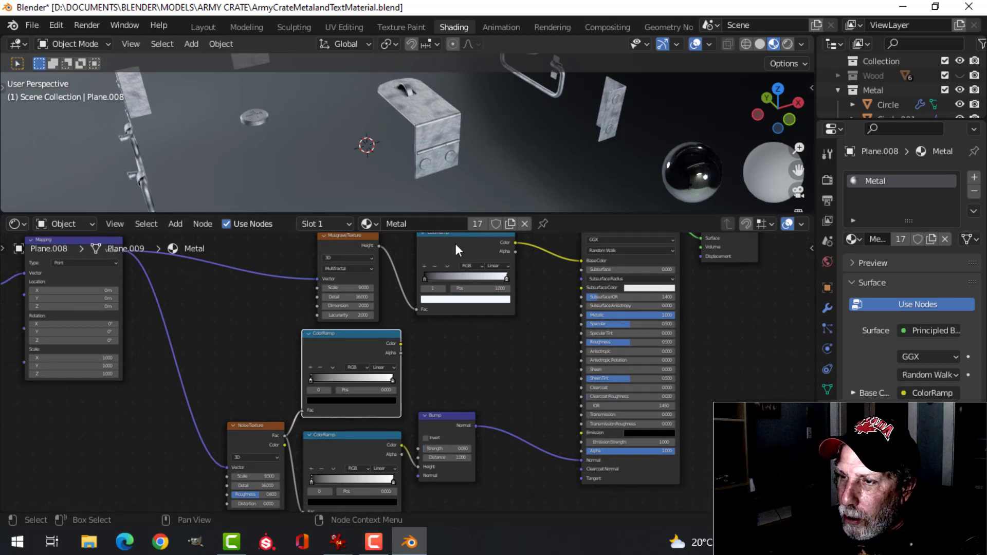
Add a Mix color node between the duplicated ColorRamp and the Principled BSDF
scroll(442, 156, "up", 1)
middle_click_drag(463, 137, 457, 163, "shift")
scroll(458, 162, "up", 2)
scroll(455, 362, "down", 2)
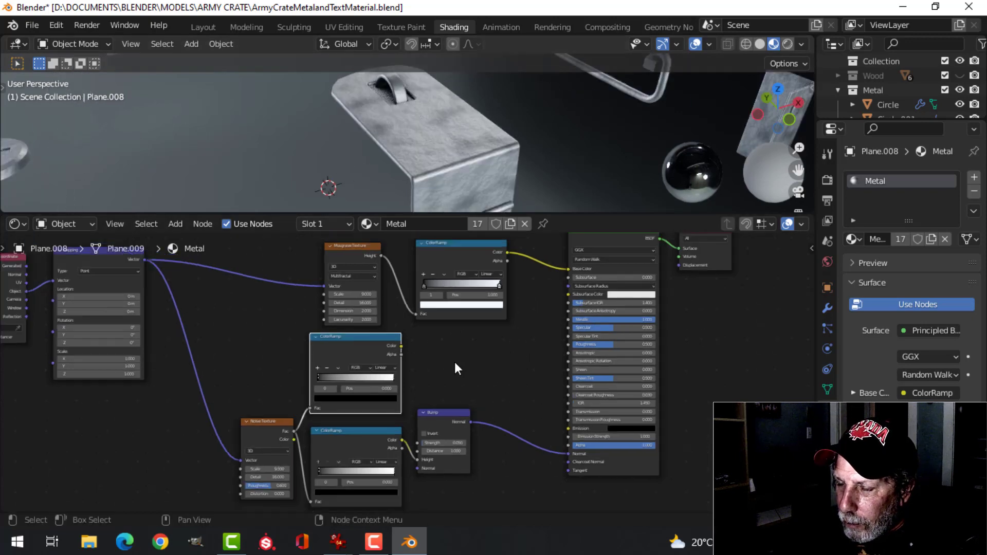
key("shift+a")
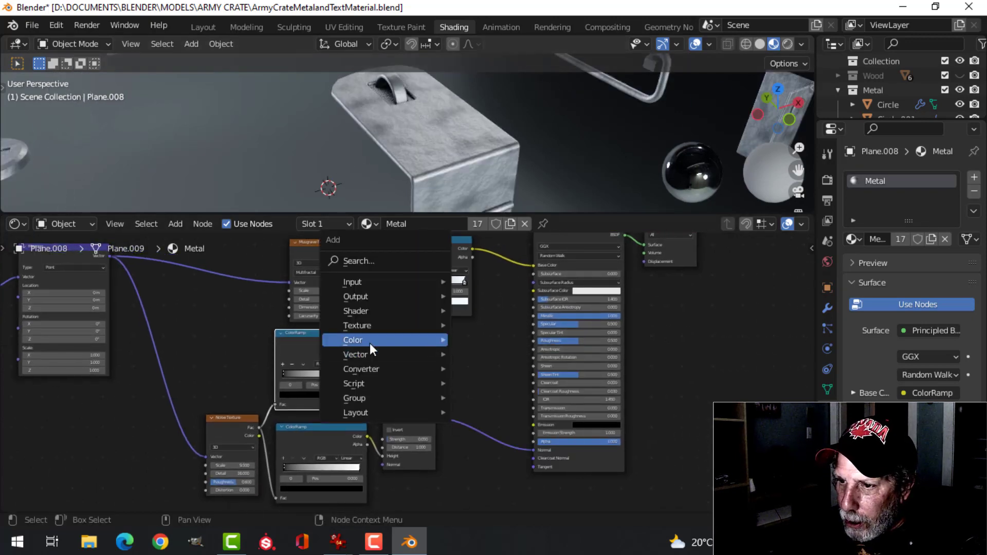
mouse_move(369, 339)
left_click(494, 409)
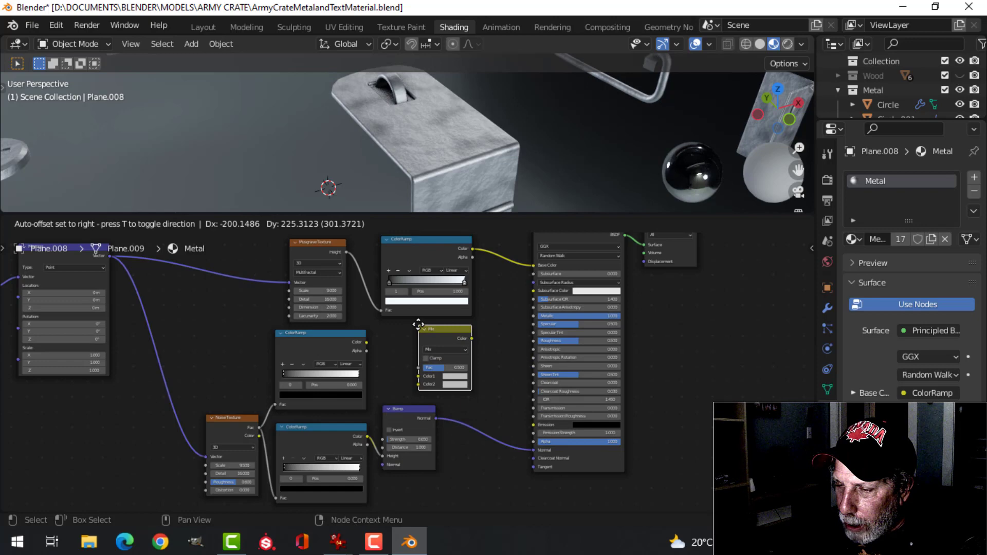
left_click(418, 324)
Link the duplicated ColorRamp's Color to the Mix node's Color2 and the Musgrave Texture's Height to its Color1
scroll(382, 359, "up", 2)
scroll(383, 359, "up", 1)
left_click_drag(342, 325, 424, 390)
scroll(381, 335, "down", 2)
middle_click_drag(382, 365, 396, 402)
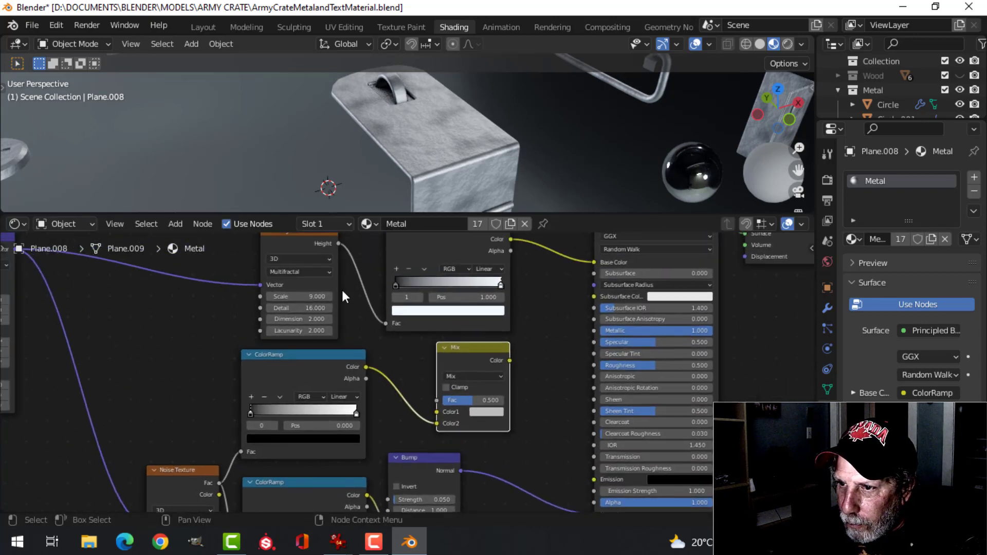
left_click_drag(338, 243, 435, 411)
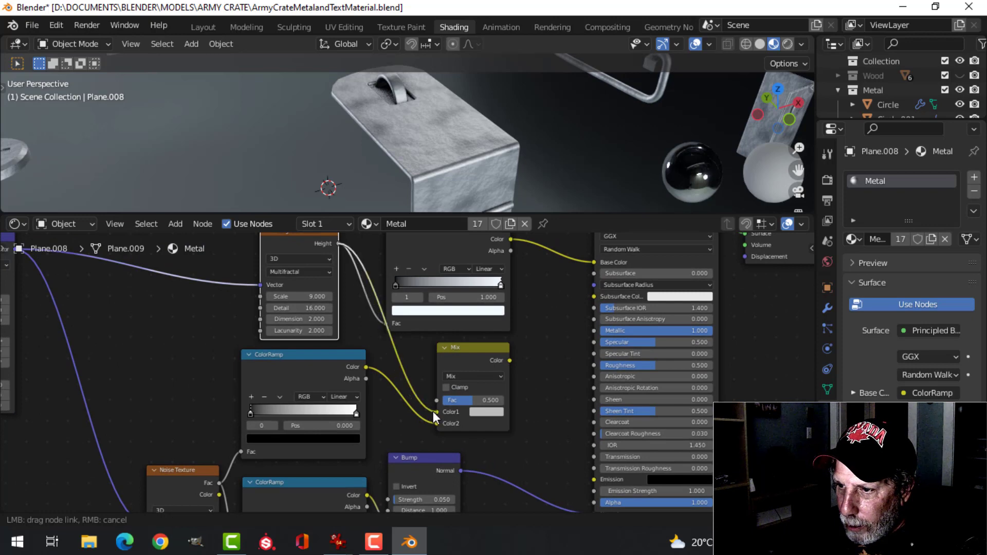
Set the Mix node's blend mode to Multiply with a Fac of 1
scroll(499, 401, "up", 4)
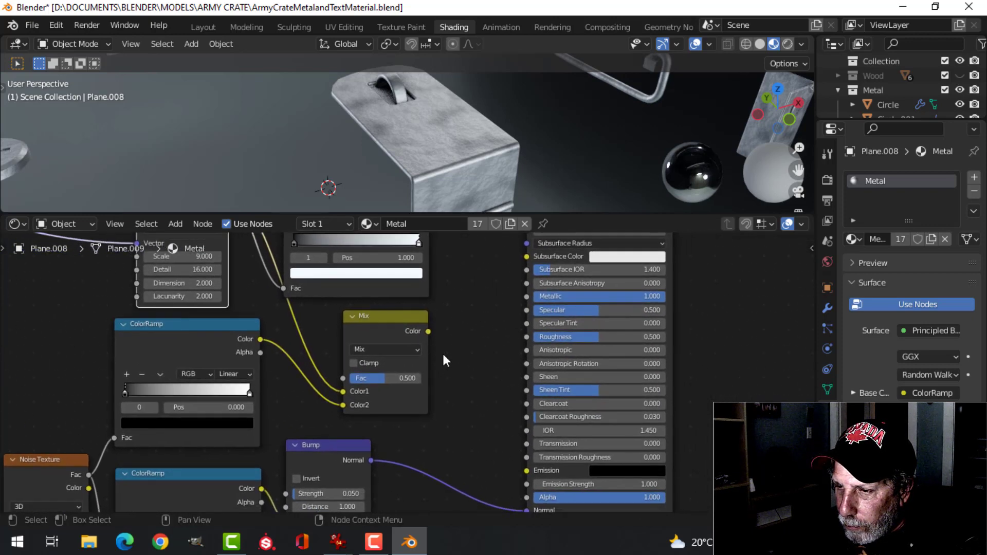
left_click(382, 343)
left_click(371, 298)
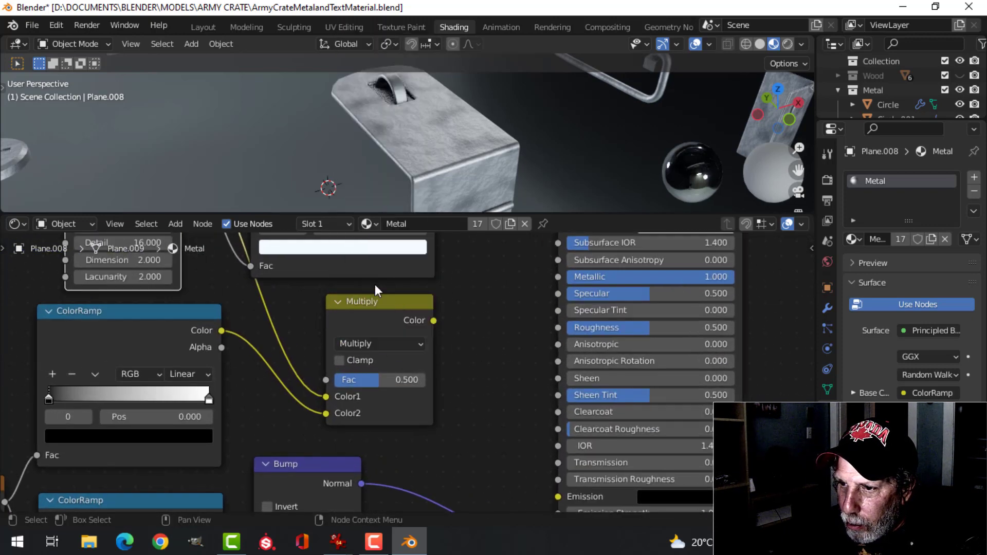
left_click_drag(372, 379, 425, 379)
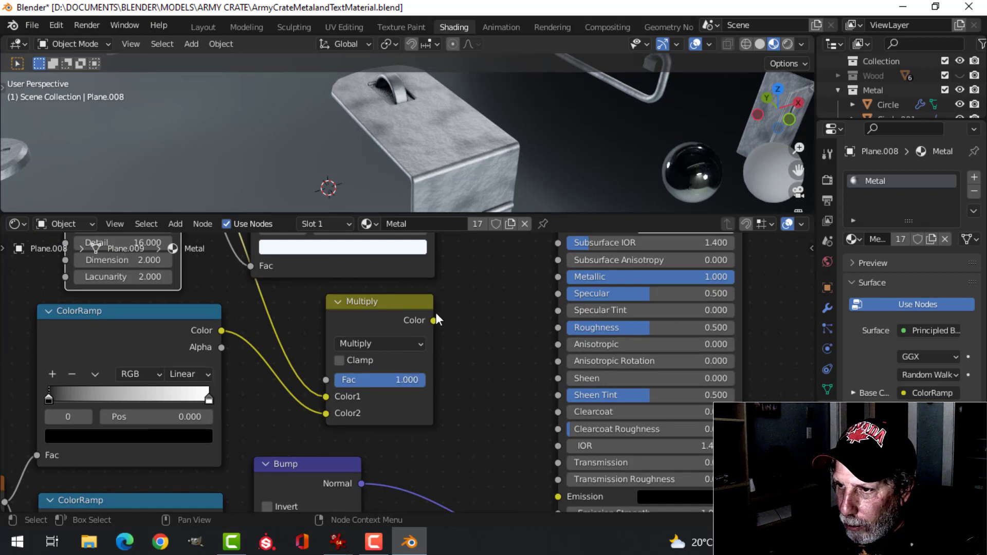
Link the Multiply node's Color to the Principled BSDF's Roughness and inspect the latch plate up close
left_click_drag(433, 321, 559, 327)
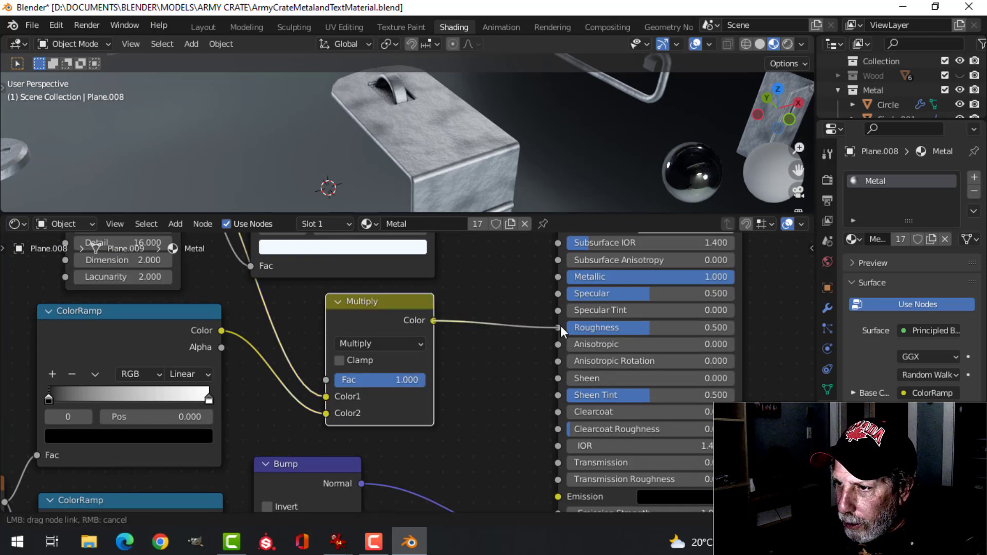
middle_click_drag(469, 174, 498, 171)
scroll(492, 179, "up", 2)
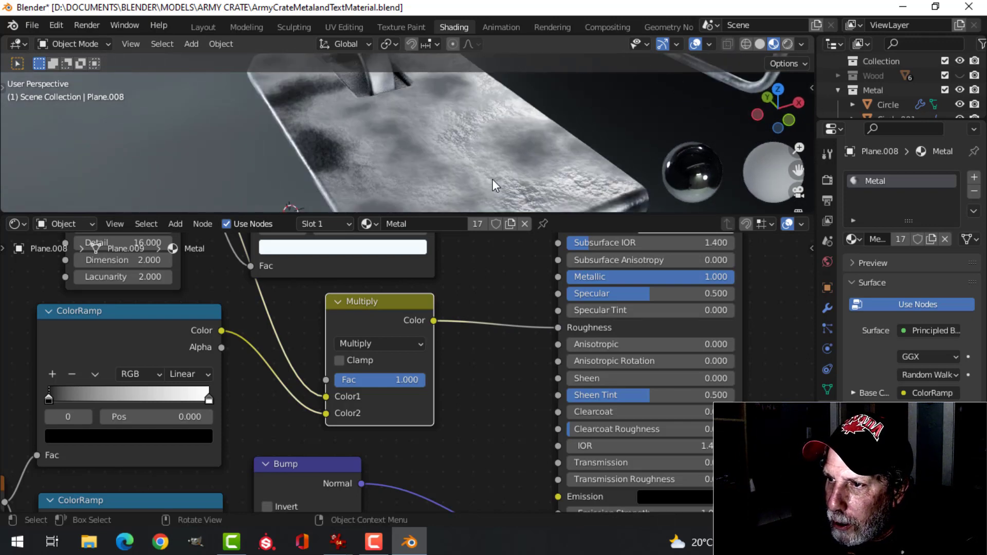
Move the roughness ColorRamp's white stop to position 0.877 and darken its colour to light grey
middle_click_drag(261, 396, 392, 368)
scroll(391, 369, "up", 3)
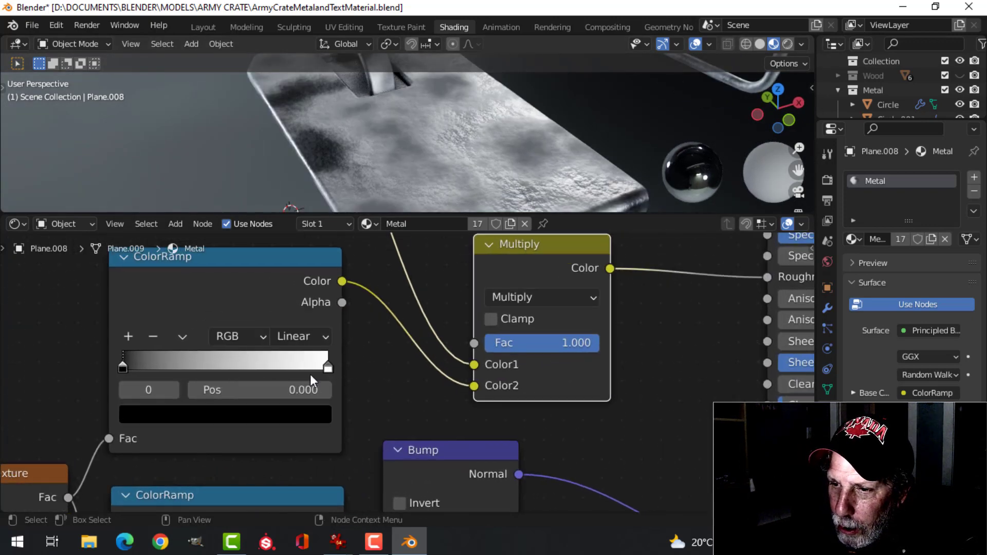
left_click_drag(328, 368, 303, 368)
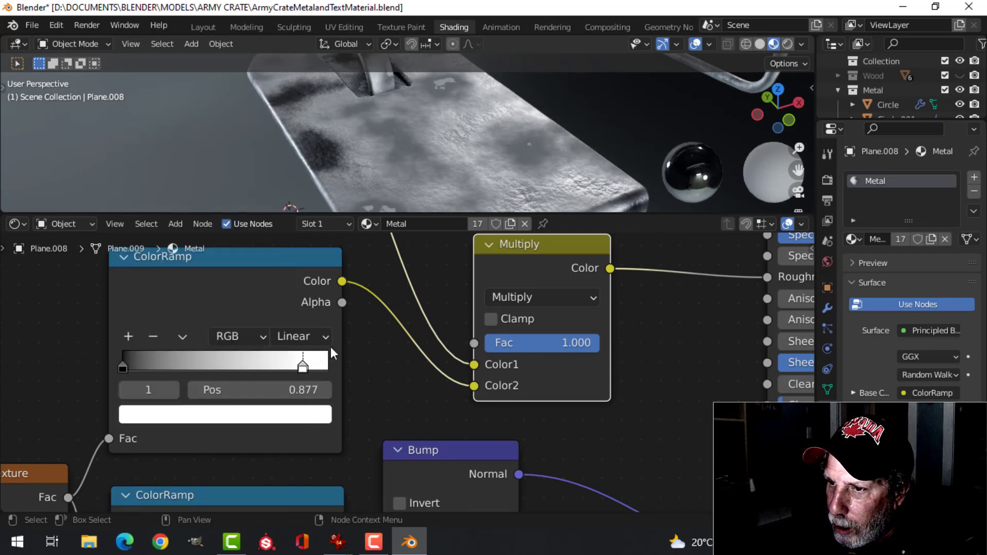
left_click(298, 417)
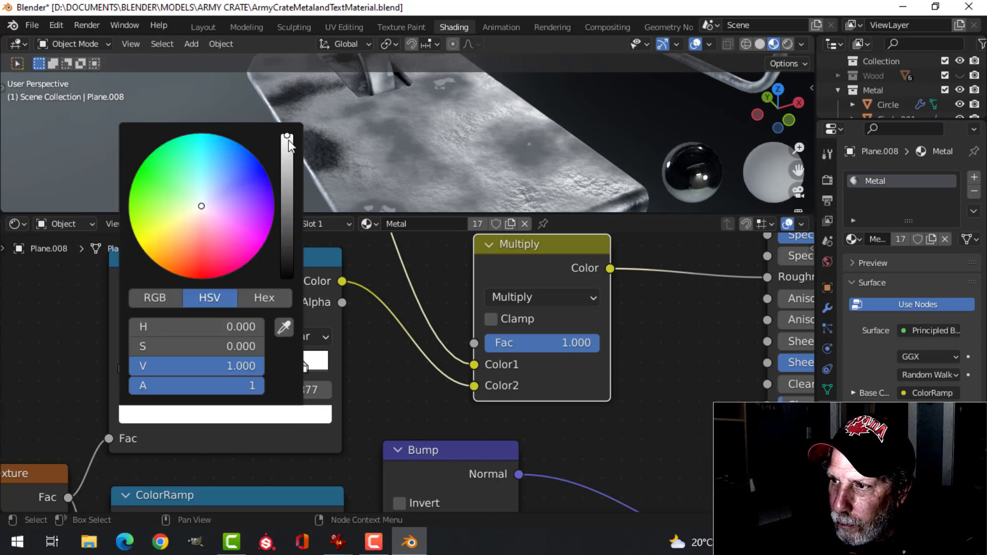
left_click_drag(288, 140, 287, 147)
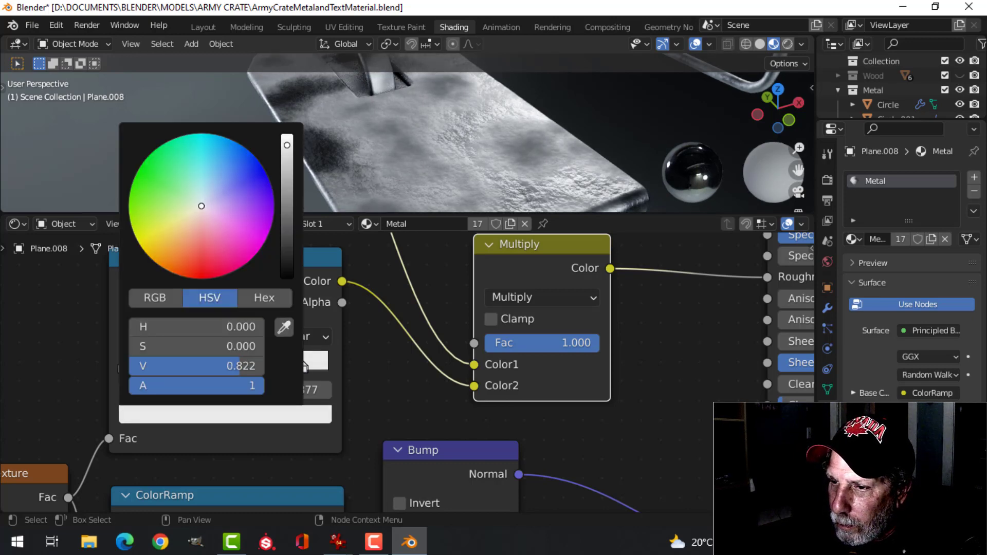
left_click(296, 414)
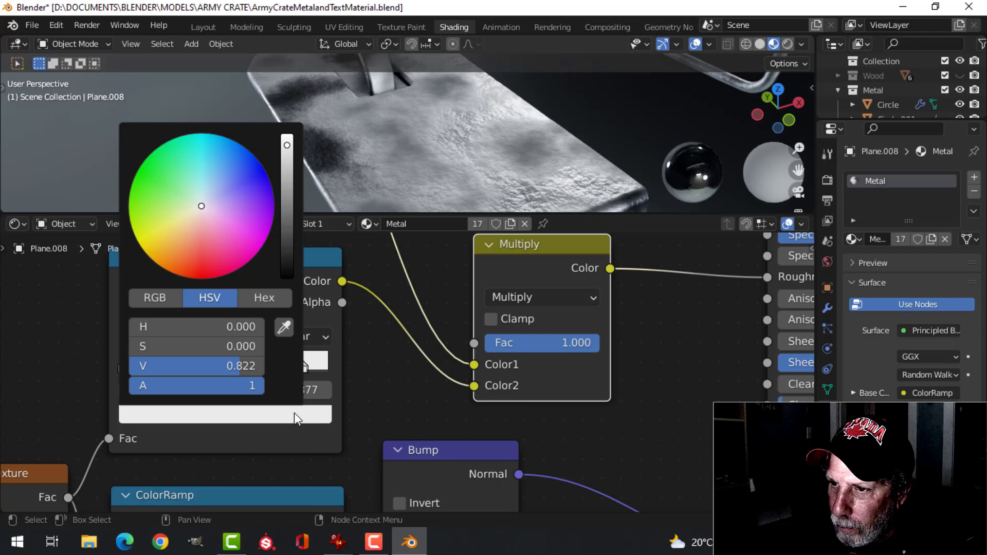
left_click_drag(292, 183, 287, 171)
left_click(373, 378)
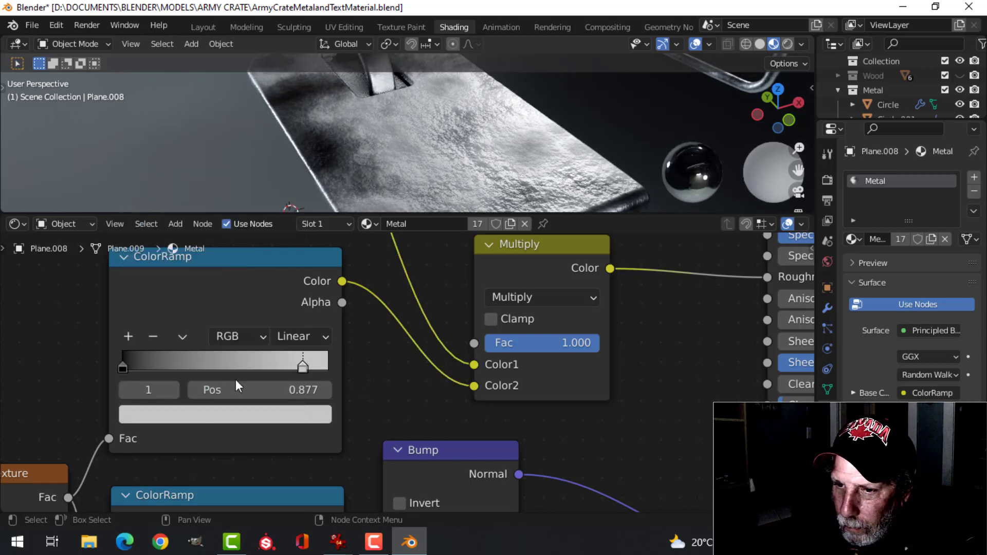
Lighten the roughness ColorRamp's black stop to dark grey and check the latch plate from further away
left_click(123, 371)
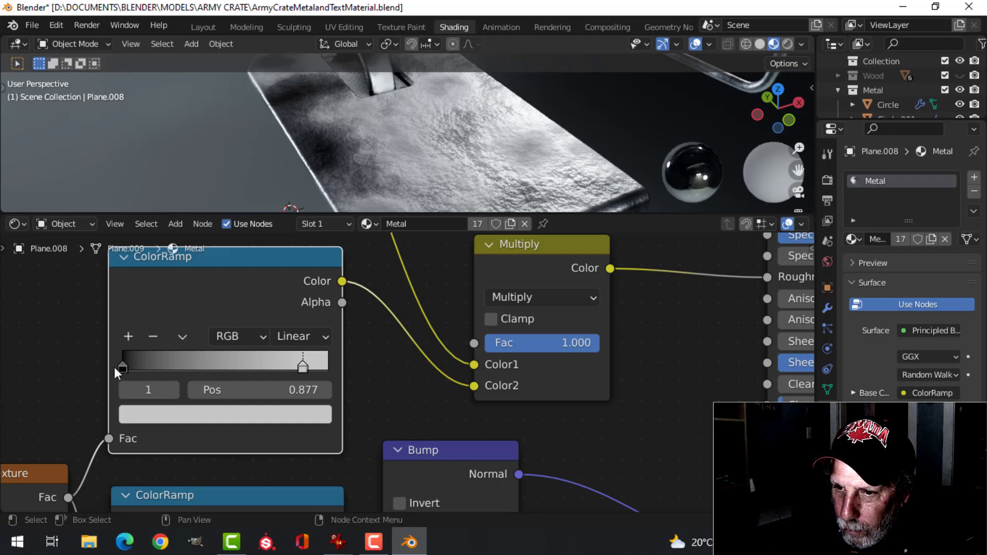
left_click(121, 367)
left_click(173, 413)
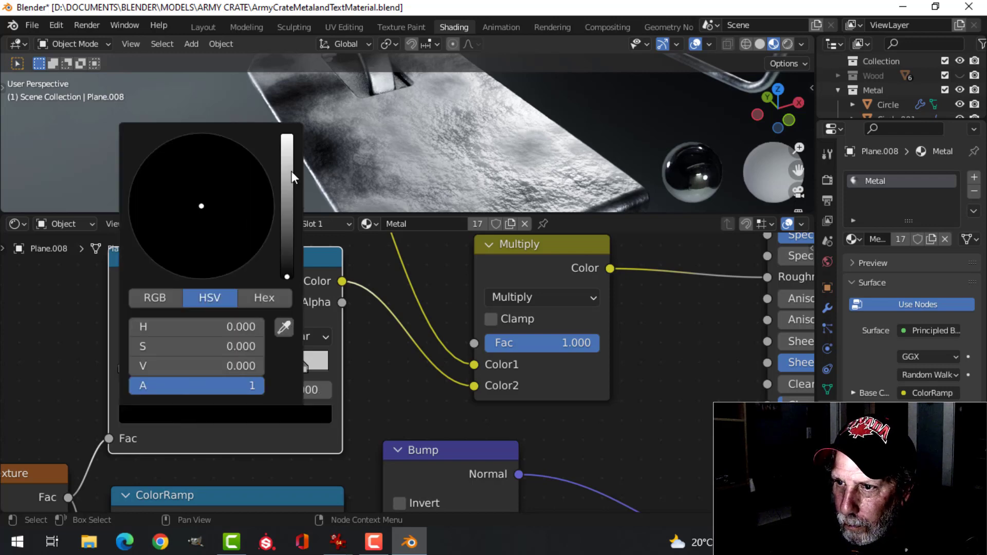
left_click_drag(289, 275, 287, 235)
middle_click_drag(511, 144, 469, 167)
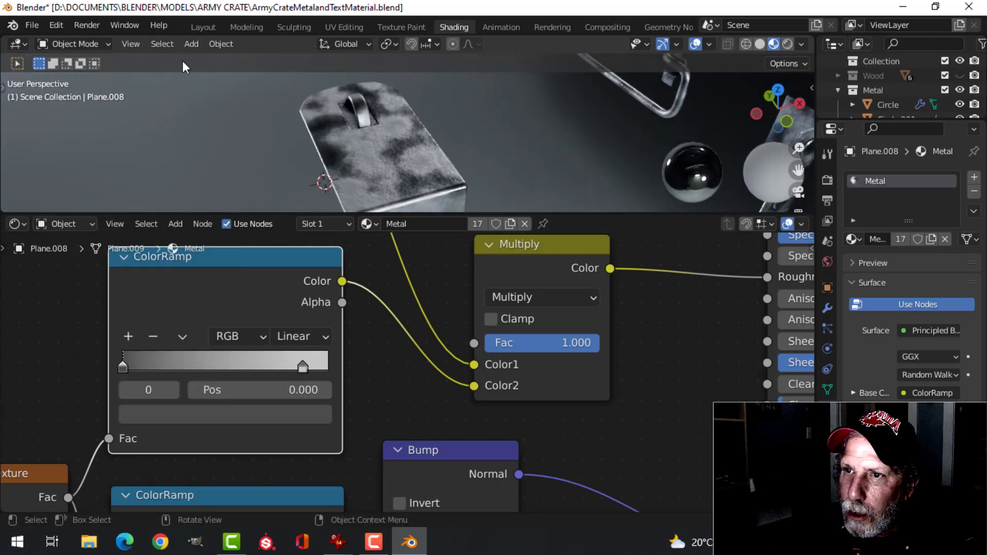
Make the Wood collection visible again in the Layout workspace to view the metal fittings on the crate
left_click(201, 27)
scroll(468, 247, "down", 2)
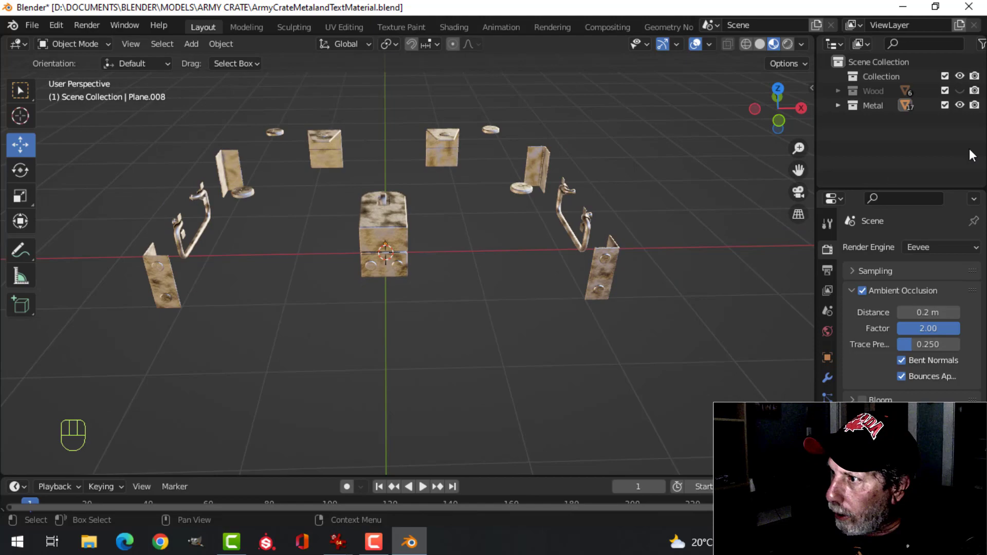
left_click(960, 91)
mouse_move(503, 242)
middle_mouse_down()
mouse_move(500, 261)
mouse_move(464, 230)
mouse_move(489, 245)
middle_mouse_up()
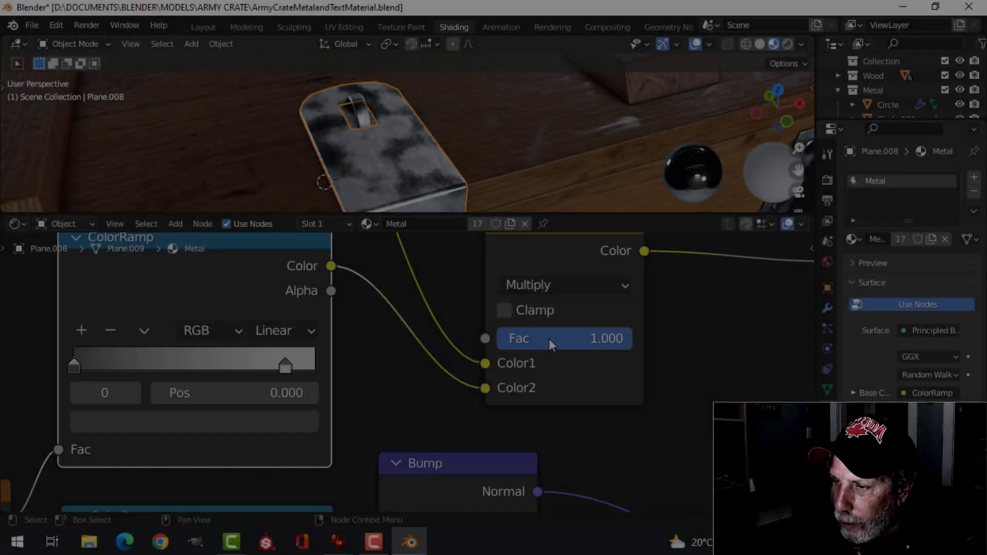
Back in the Shading workspace, change the roughness Multiply node's blend mode to Darken and inspect the crate's fittings
scroll(549, 339, "up", 3)
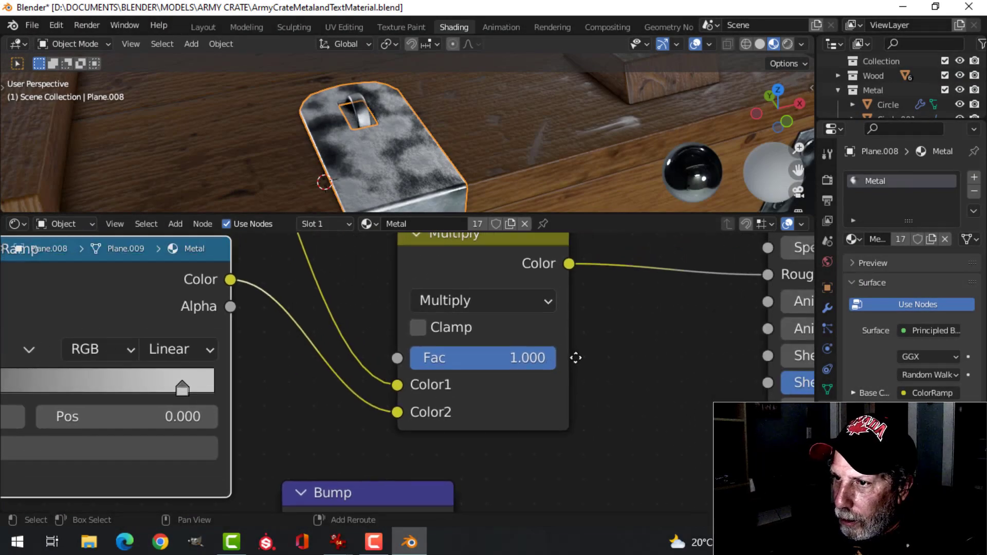
left_click(464, 302)
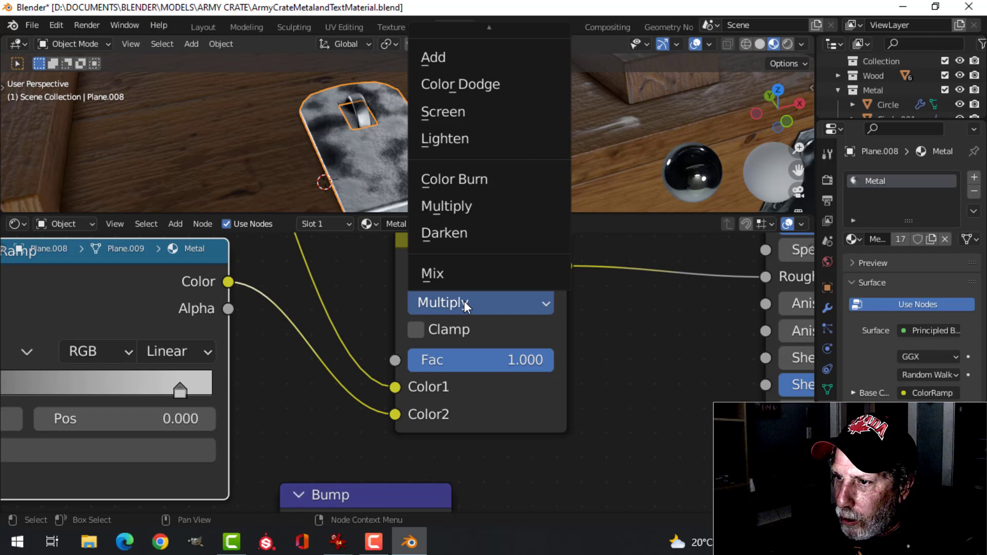
left_click(456, 231)
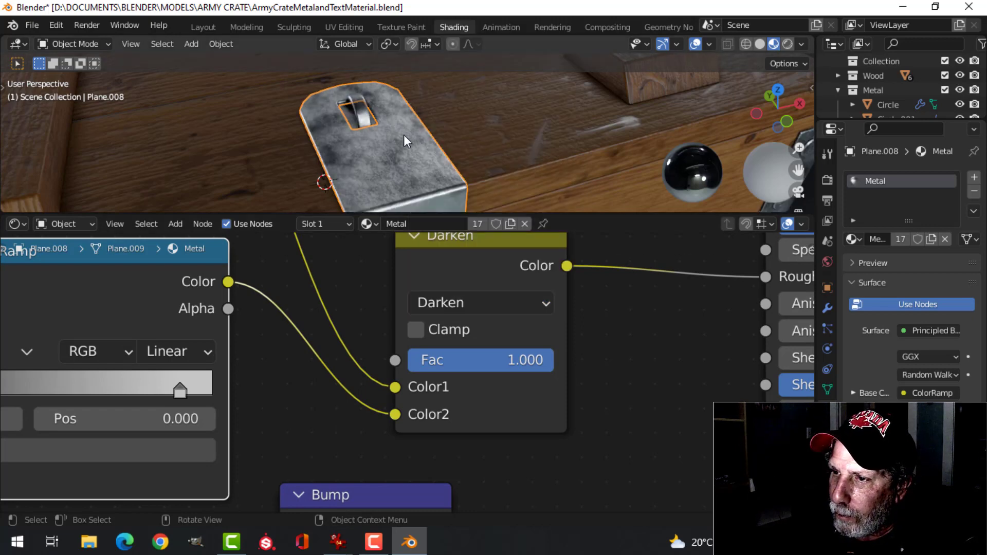
mouse_move(403, 135)
middle_mouse_down()
mouse_move(440, 150)
mouse_move(361, 116)
mouse_move(384, 131)
middle_mouse_up()
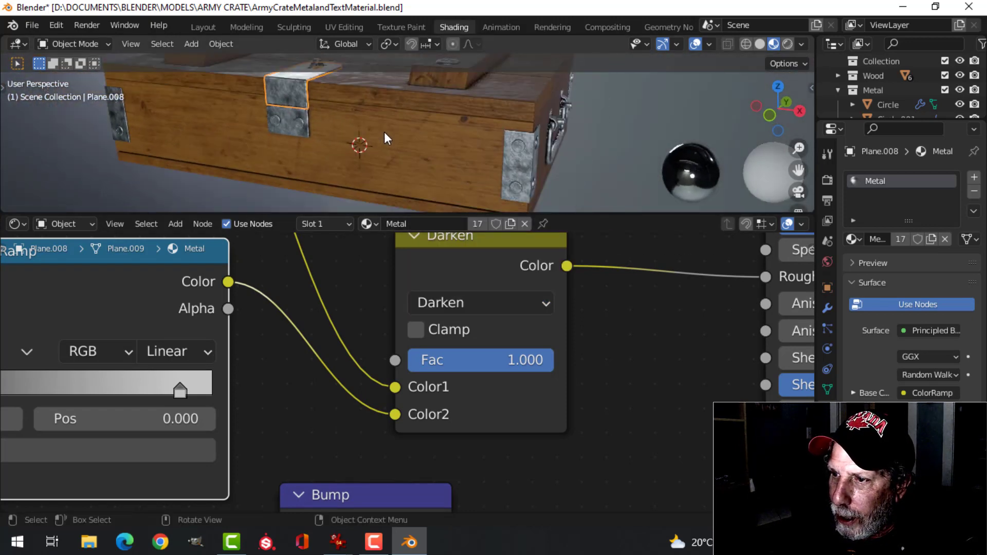
Darken the near-white stop of the ColorRamp feeding Base Color to a mid grey
scroll(611, 260, "down", 1)
middle_click_drag(611, 260, 591, 412)
scroll(582, 359, "down", 2)
middle_click_drag(582, 360, 565, 341)
scroll(570, 370, "up", 1)
scroll(582, 402, "down", 1)
scroll(583, 403, "down", 1)
scroll(576, 382, "up", 3)
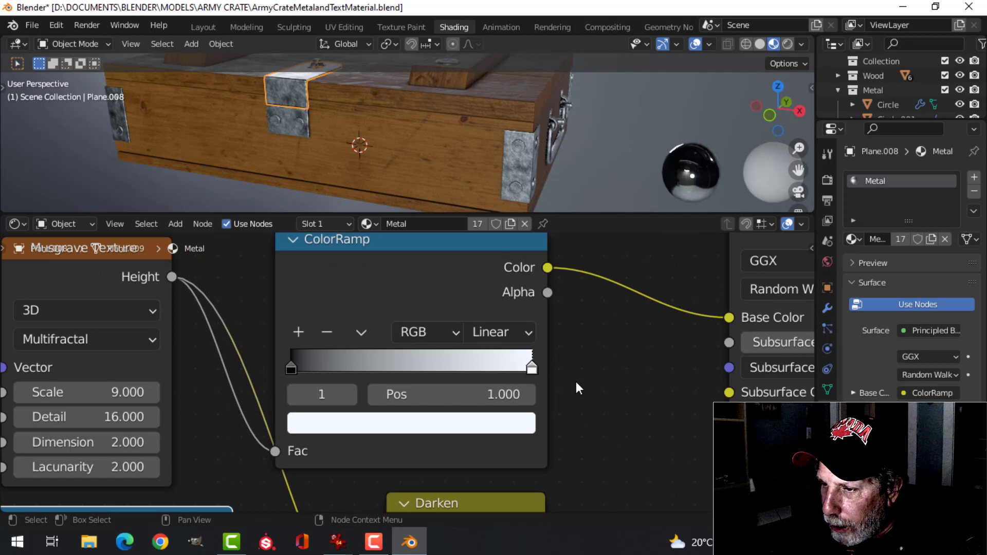
middle_click_drag(576, 384, 519, 341)
scroll(585, 344, "up", 2)
scroll(565, 324, "down", 2)
scroll(514, 340, "down", 2)
scroll(514, 340, "up", 2)
scroll(513, 340, "up", 2)
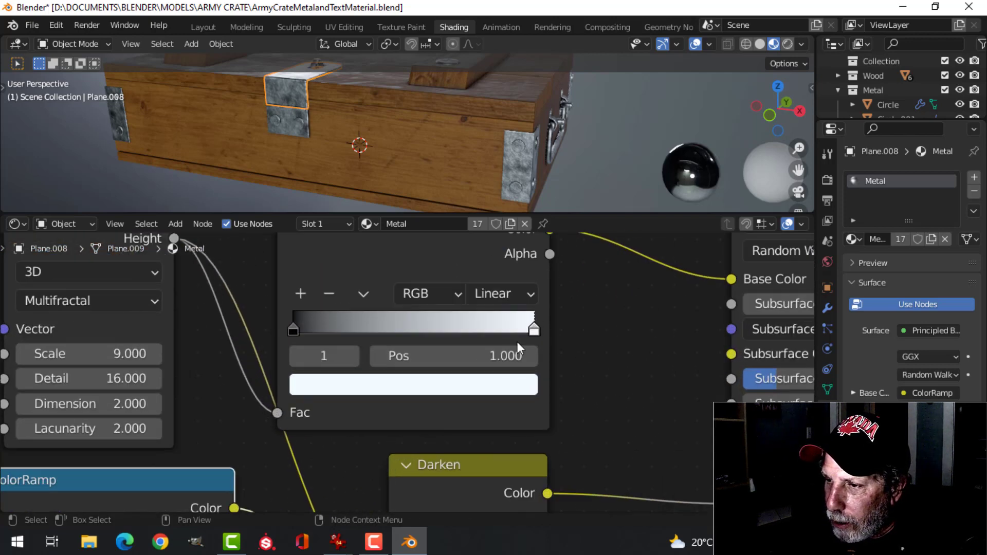
scroll(538, 334, "up", 1)
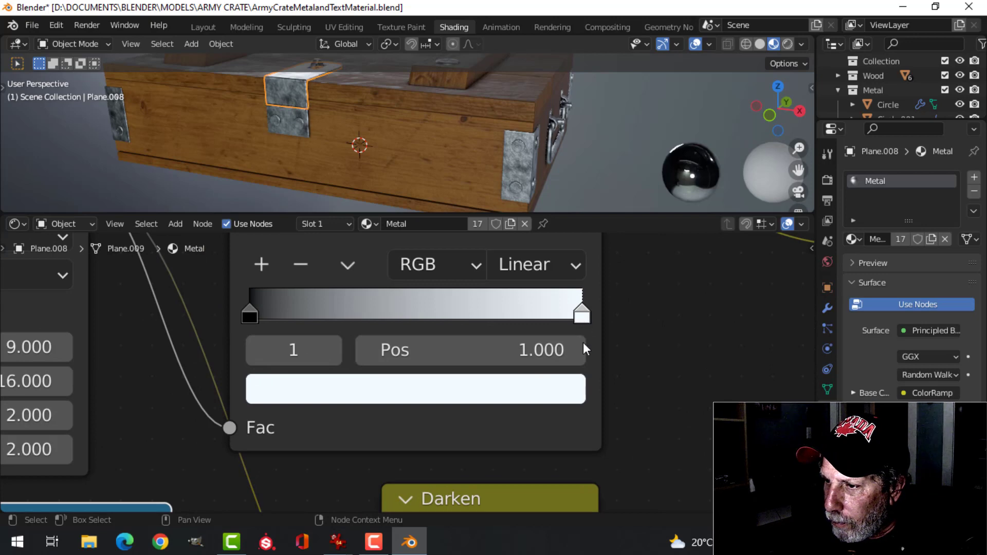
left_click(555, 389)
scroll(632, 362, "down", 3)
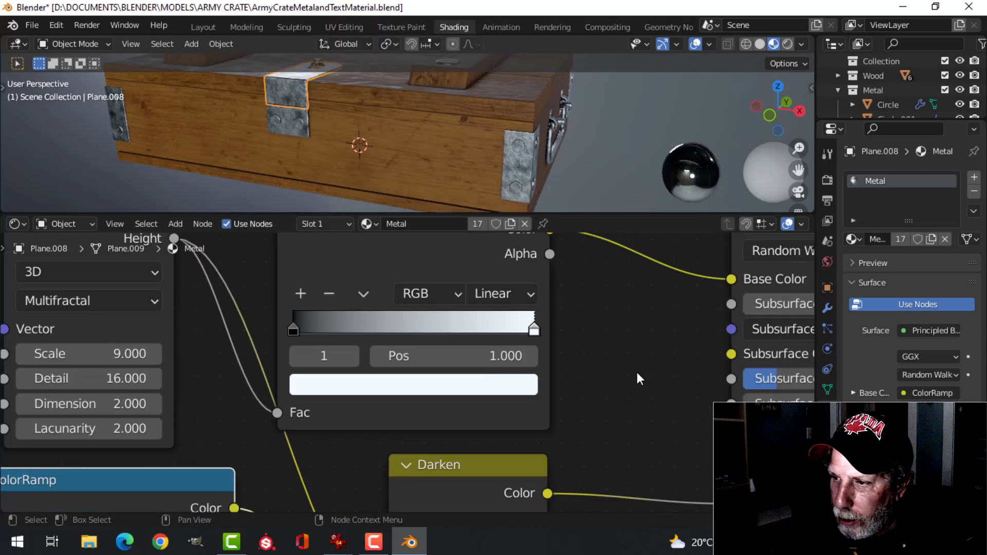
left_click(502, 384)
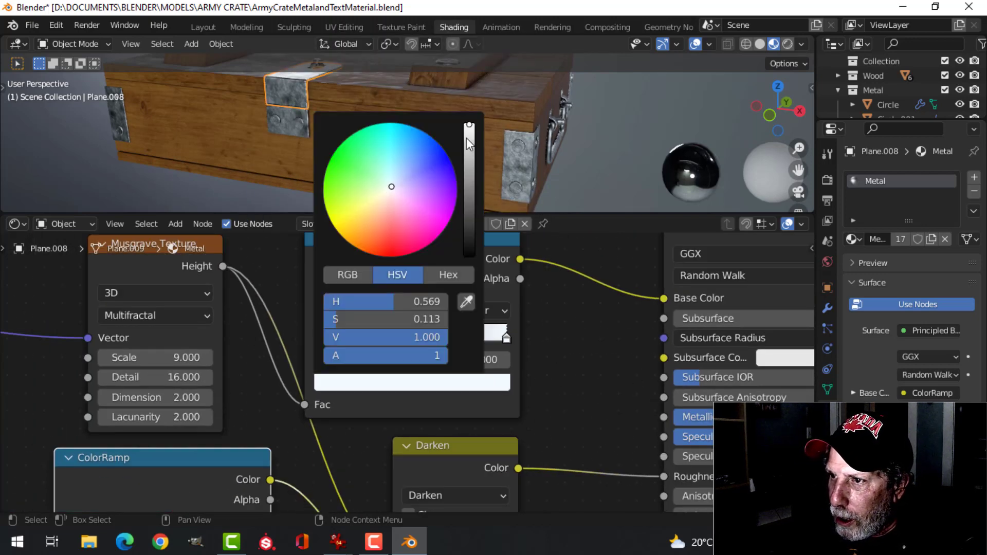
left_click_drag(467, 138, 469, 167)
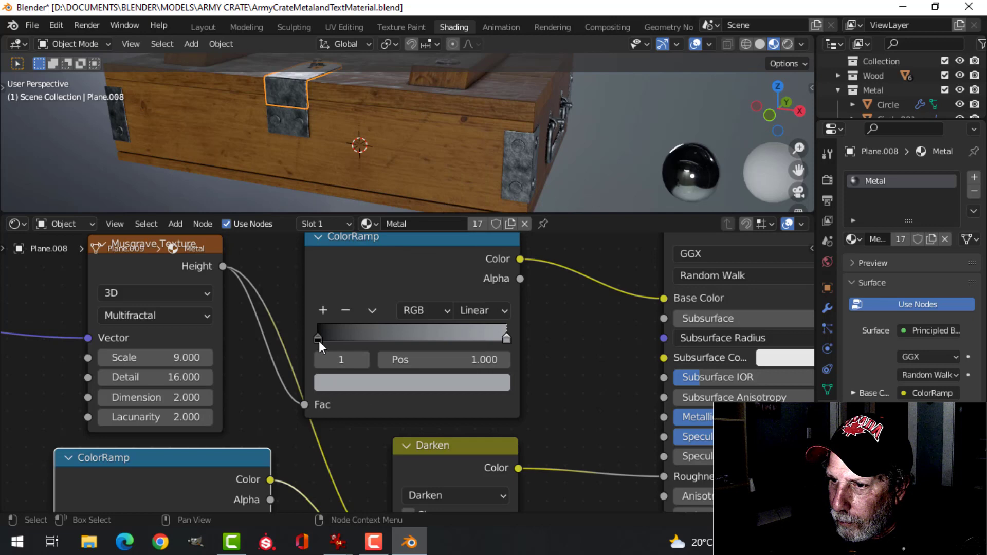
Raise the Base Color ColorRamp's black stop to a value of 0.026 and darken its grey stop slightly further
left_click(318, 339)
left_click(357, 382)
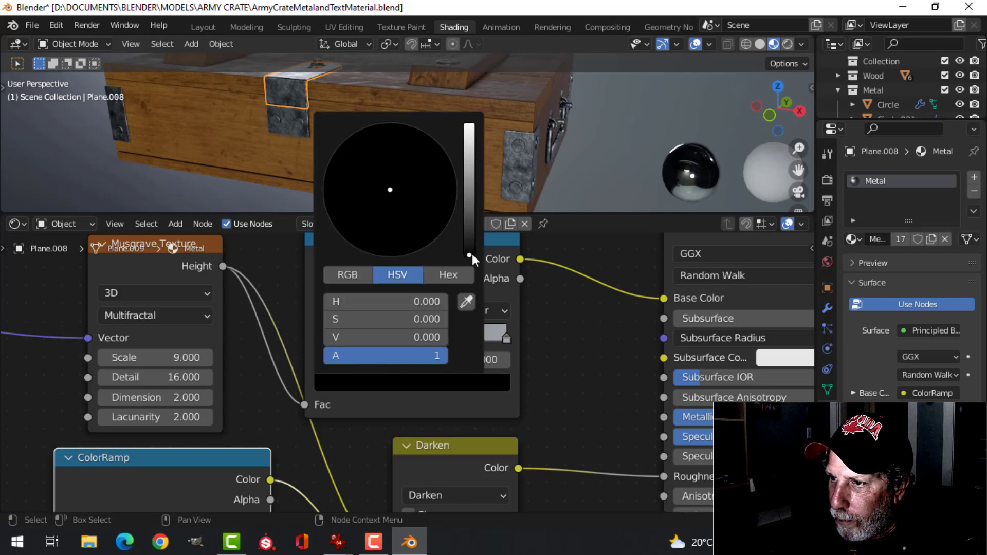
left_click_drag(467, 256, 469, 232)
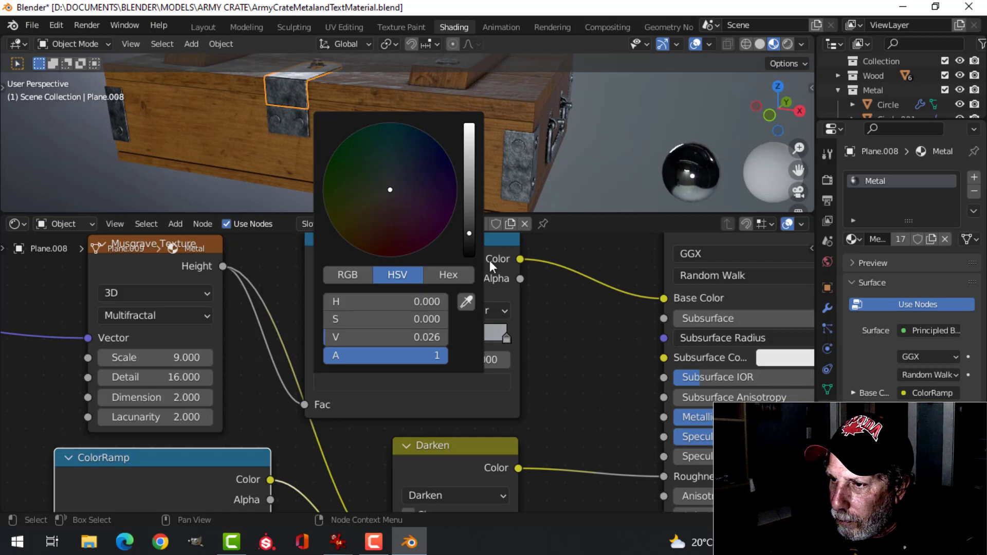
left_click(507, 339)
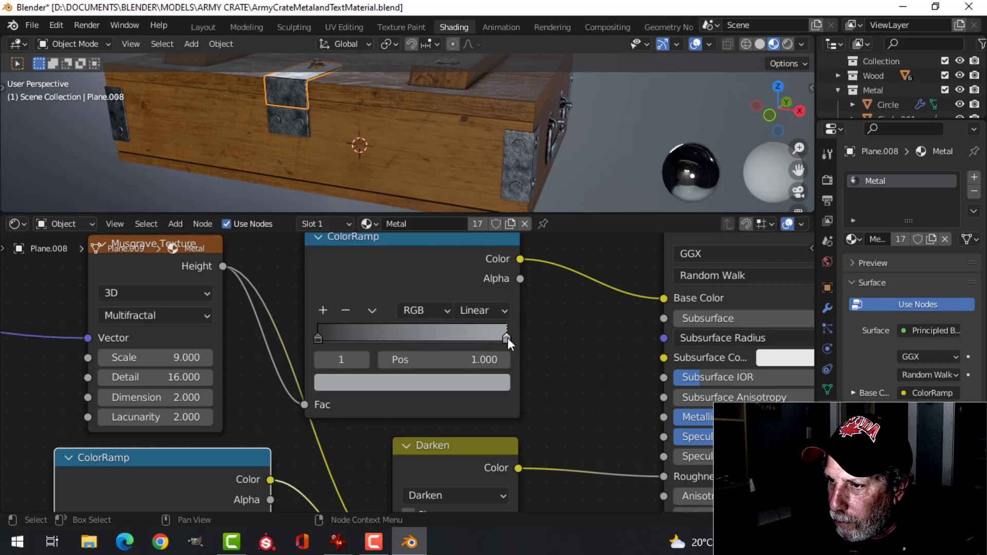
left_click(489, 382)
left_click(472, 173)
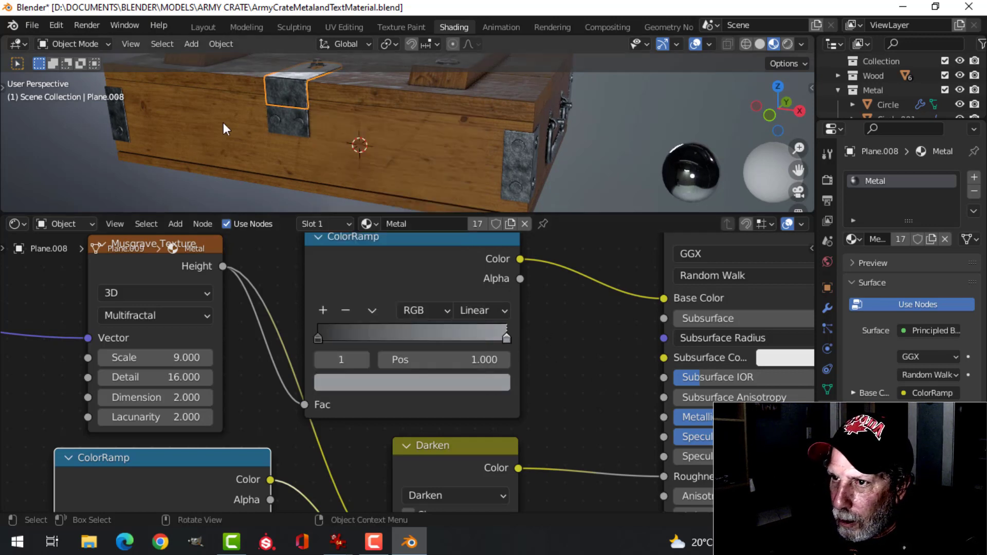
In the Layout workspace, deselect everything, choose a different HDRI for the viewport lighting and inspect the whole crate
left_click(204, 29)
key("alt+a")
mouse_move(611, 214)
middle_mouse_down()
mouse_move(538, 223)
mouse_move(517, 214)
mouse_move(419, 251)
mouse_move(590, 193)
mouse_move(628, 245)
mouse_move(606, 240)
middle_mouse_up()
left_click(802, 44)
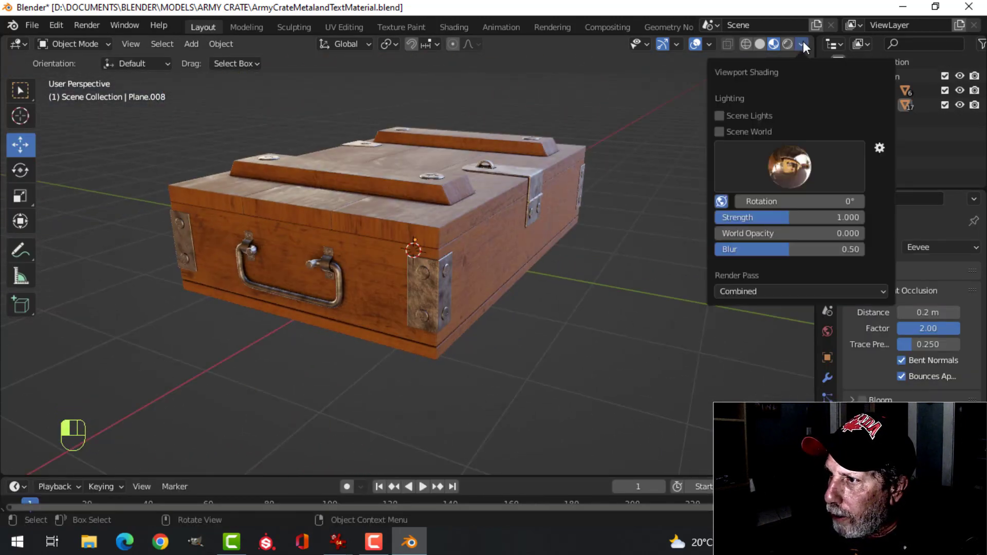
left_click(789, 166)
left_click(793, 214)
middle_click_drag(582, 267, 612, 248)
scroll(415, 272, "up", 3)
scroll(606, 290, "up", 4)
scroll(636, 276, "down", 5)
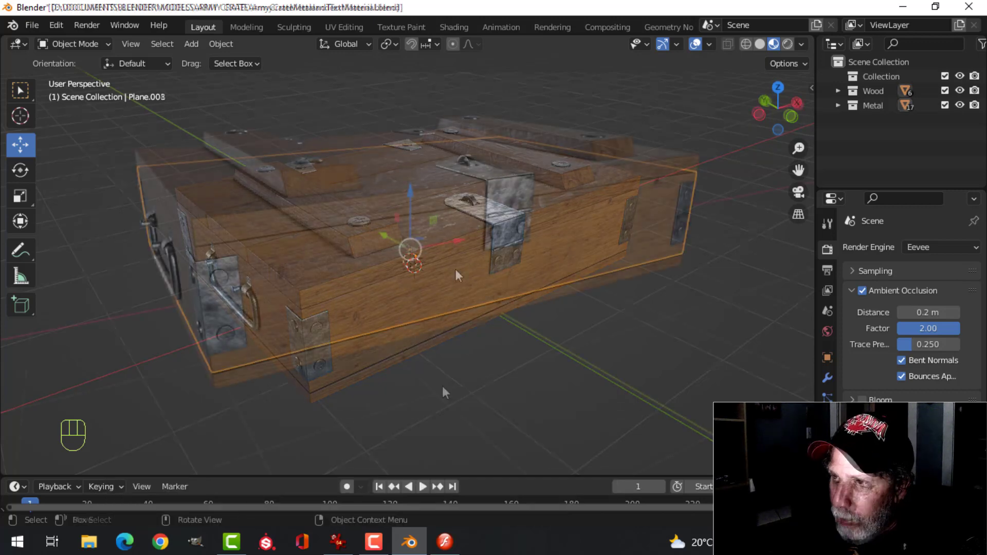
Select the crate body's front face in Edit Mode and snap the 3D cursor to it, then deselect in Object Mode
key("Tab")
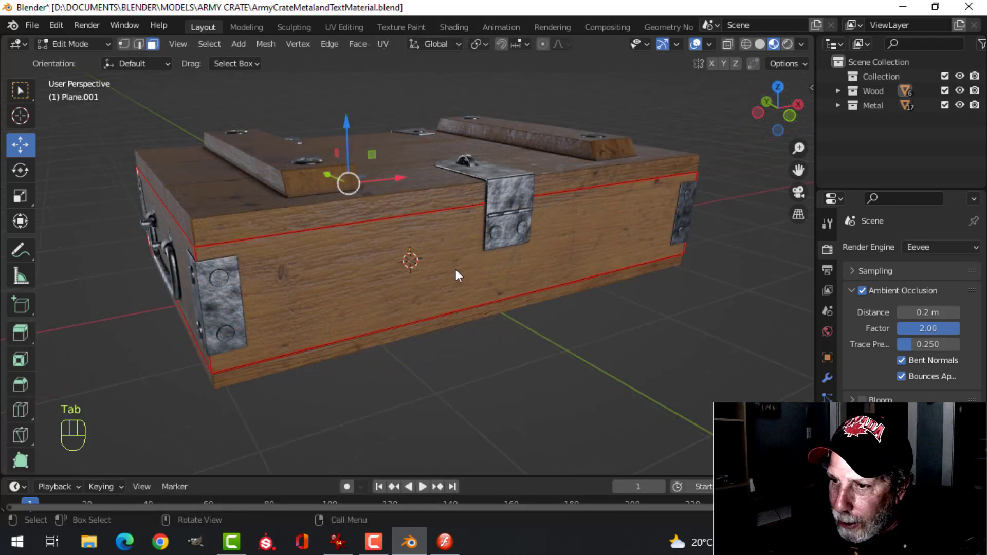
key("3")
left_click(497, 290)
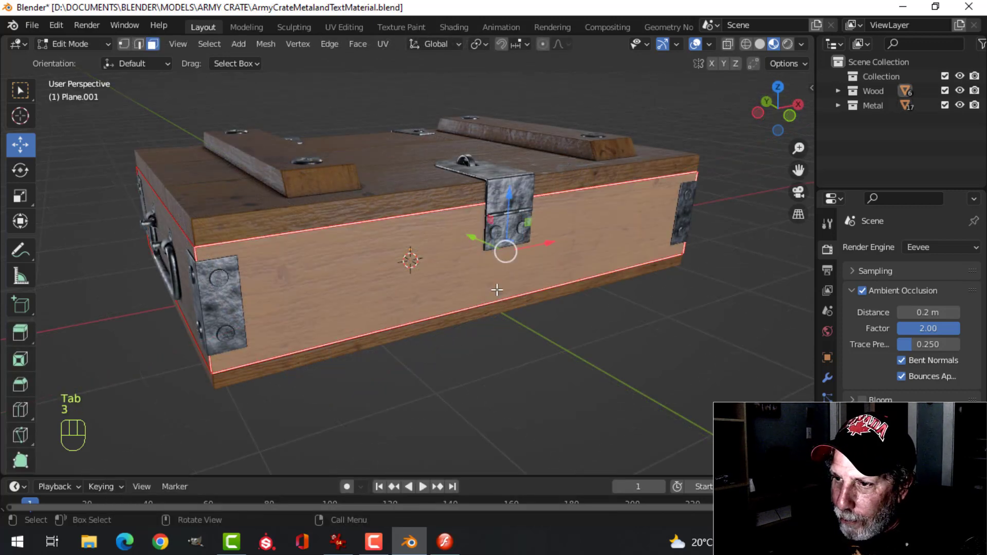
middle_click_drag(496, 289, 563, 292)
key("shift+s")
left_click(559, 385)
key("Tab")
key("alt+a")
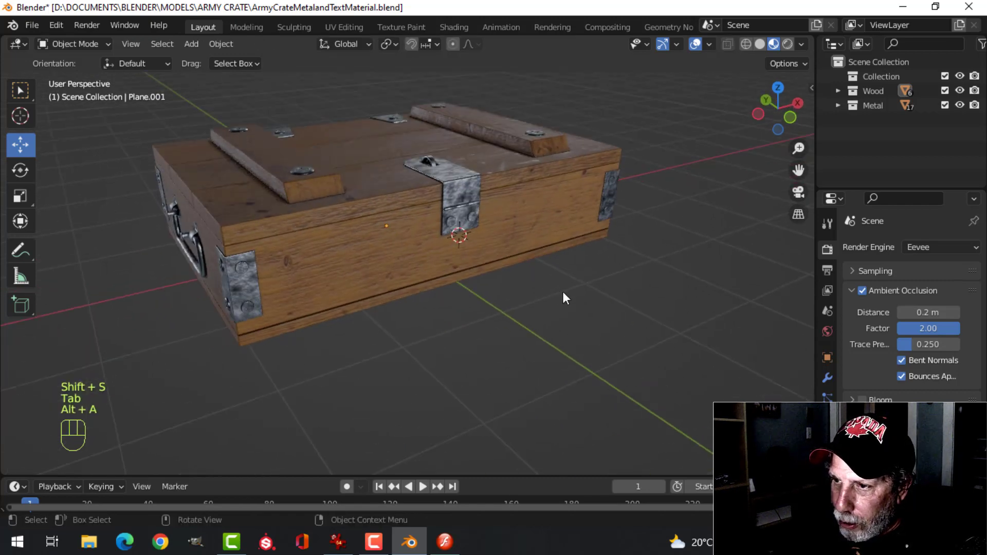
Import US_ARMY_WEAPONS.png from the LABELS AND DECALS folder as an image plane at the 3D cursor
key("shift+a")
mouse_move(516, 391)
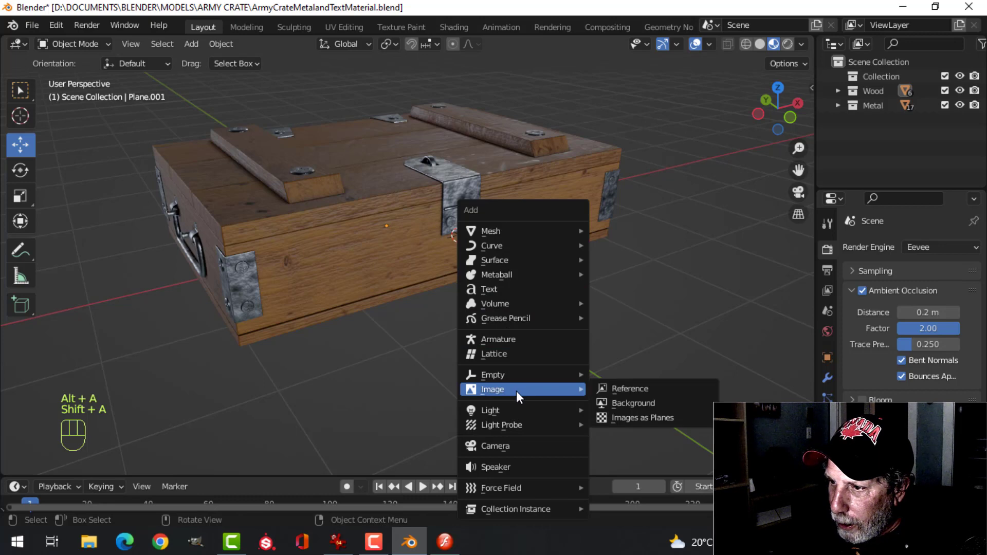
left_click(627, 419)
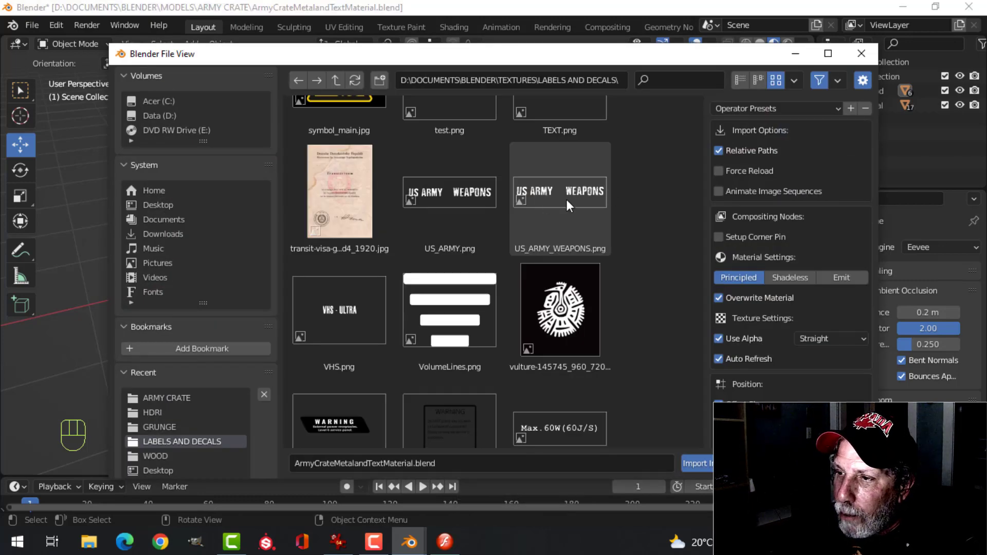
left_click(566, 199)
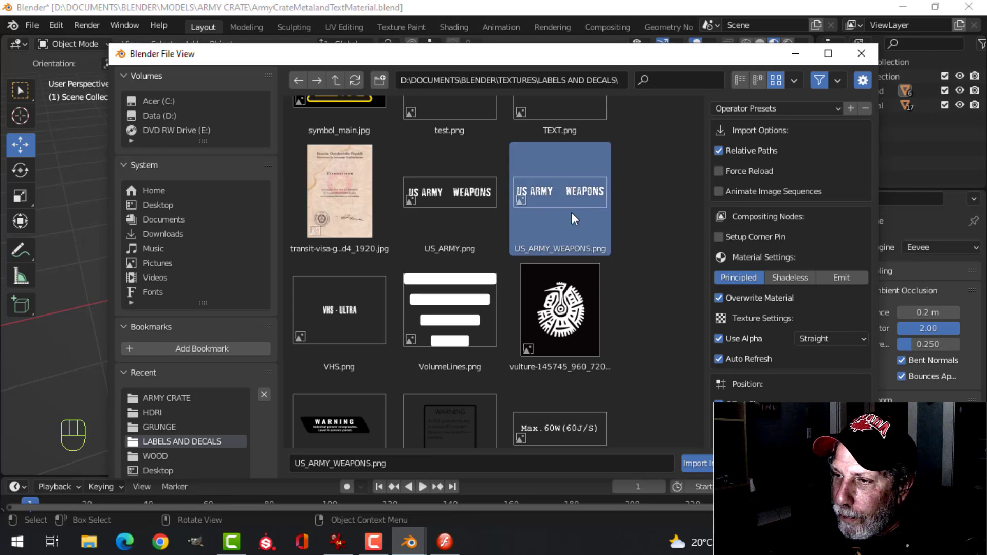
left_click(709, 463)
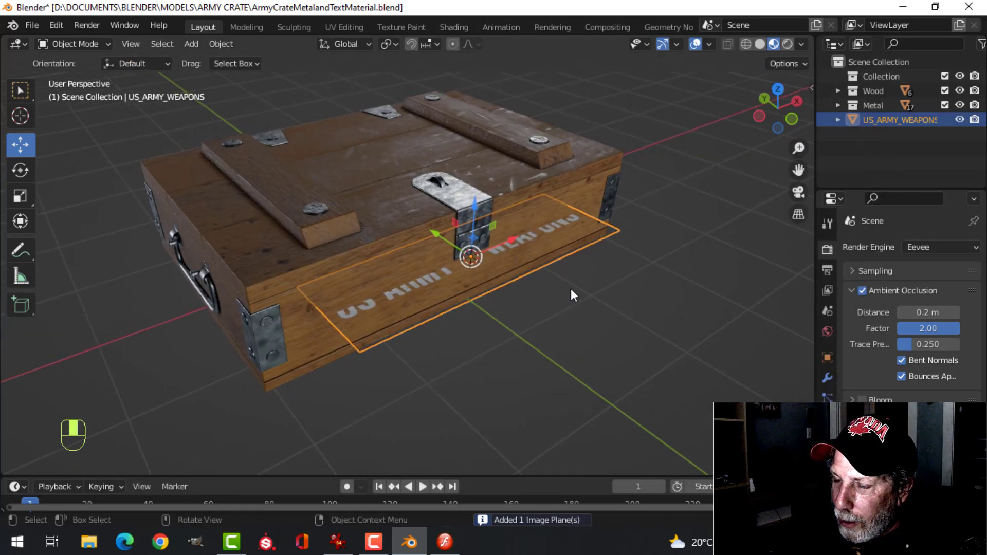
In Edit Mode, rotate the US_ARMY_WEAPONS plane's geometry 90° about the X axis so it stands against the crate's front
key("Tab")
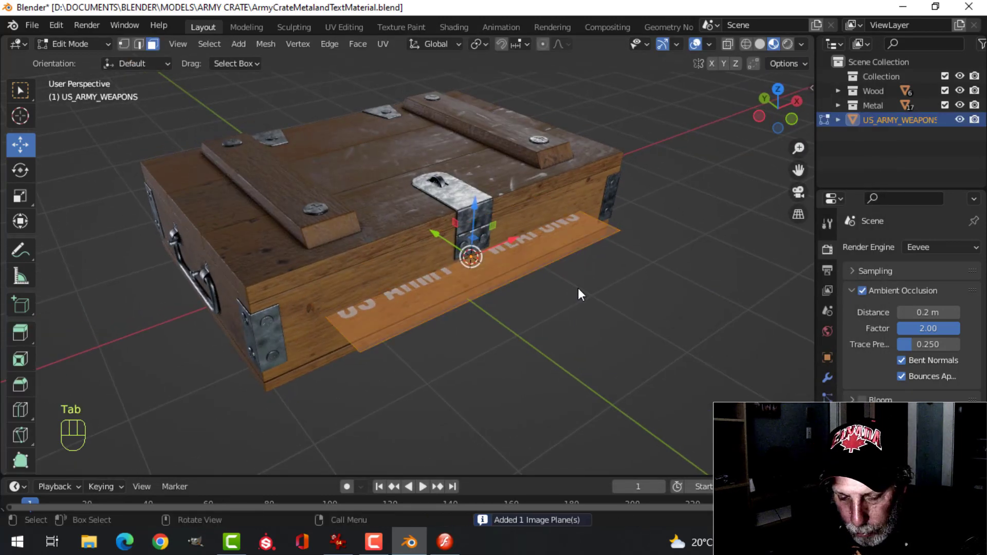
key("r")
key("x")
key("9")
key("0")
left_click(578, 288)
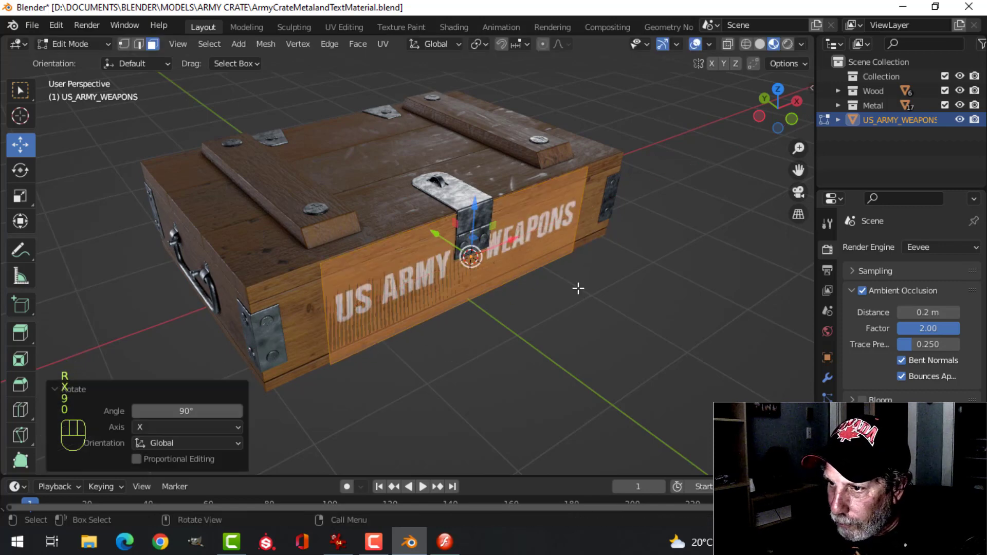
middle_click_drag(577, 287, 586, 286)
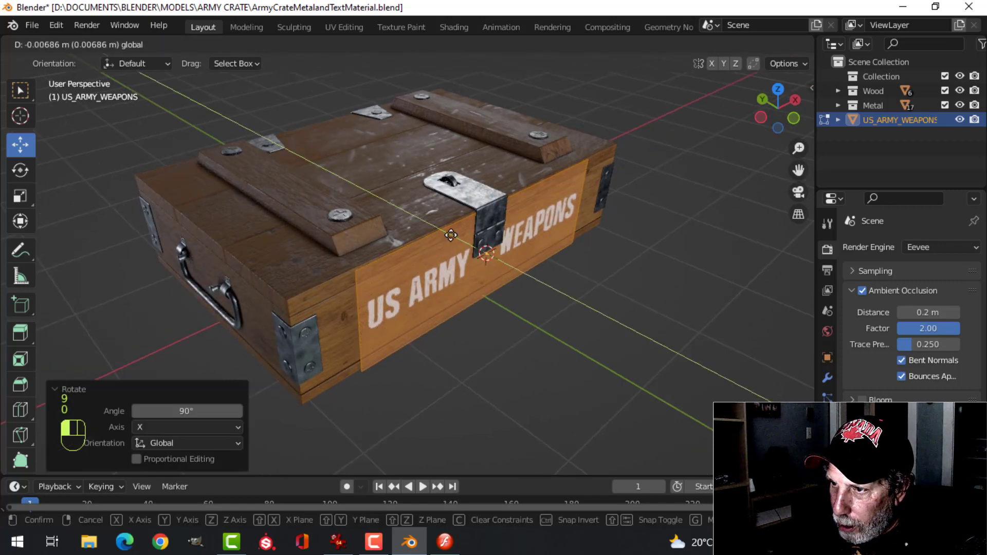
Move the US_ARMY_WEAPONS plane's geometry about -0.035 m along Y so it sits just in front of the crate, then check its placement
left_click_drag(452, 236, 489, 252)
middle_click_drag(489, 252, 566, 258)
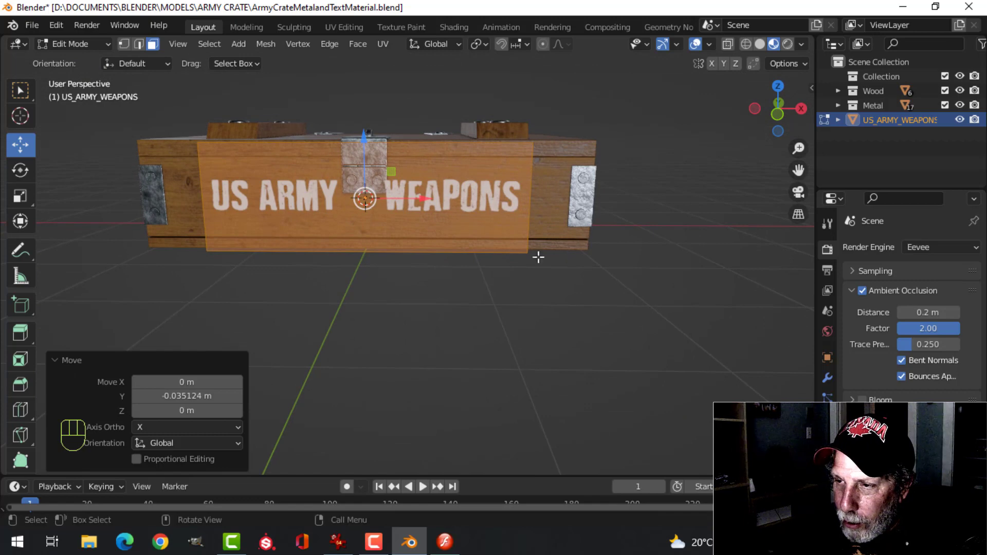
scroll(405, 236, "up", 3)
middle_click_drag(412, 238, 448, 264, "shift")
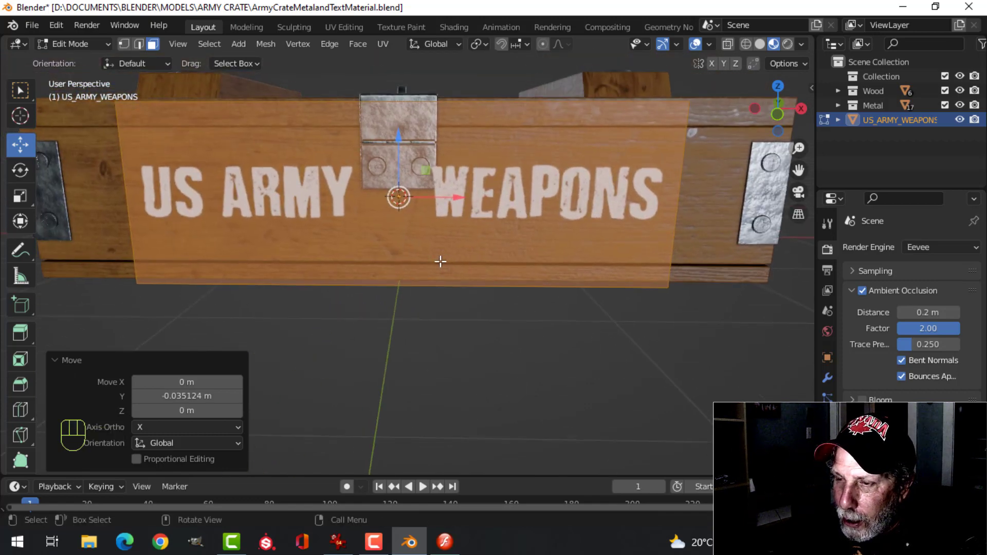
scroll(421, 246, "down", 3)
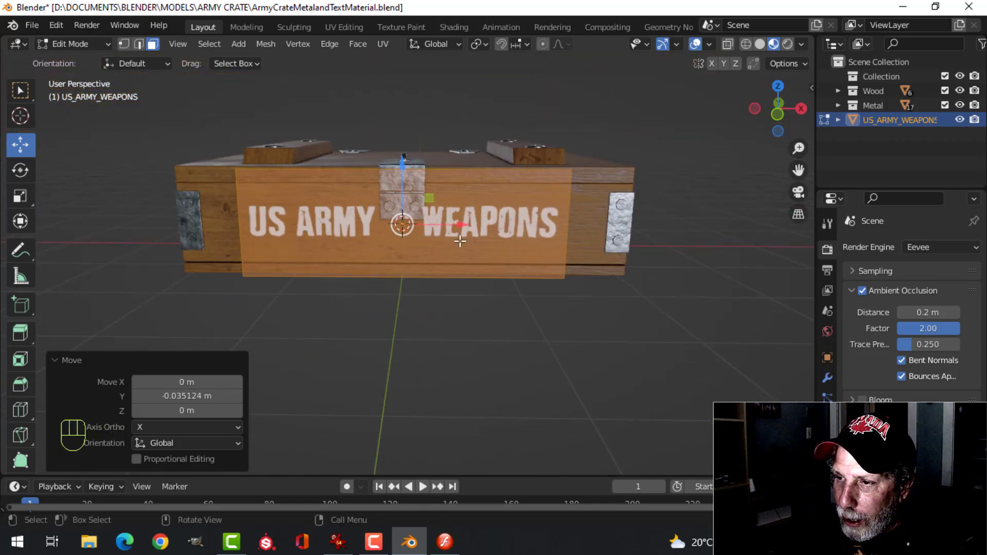
Add one centred vertical and one centred horizontal loop cut to the US_ARMY_WEAPONS plane
key("ctrl+r")
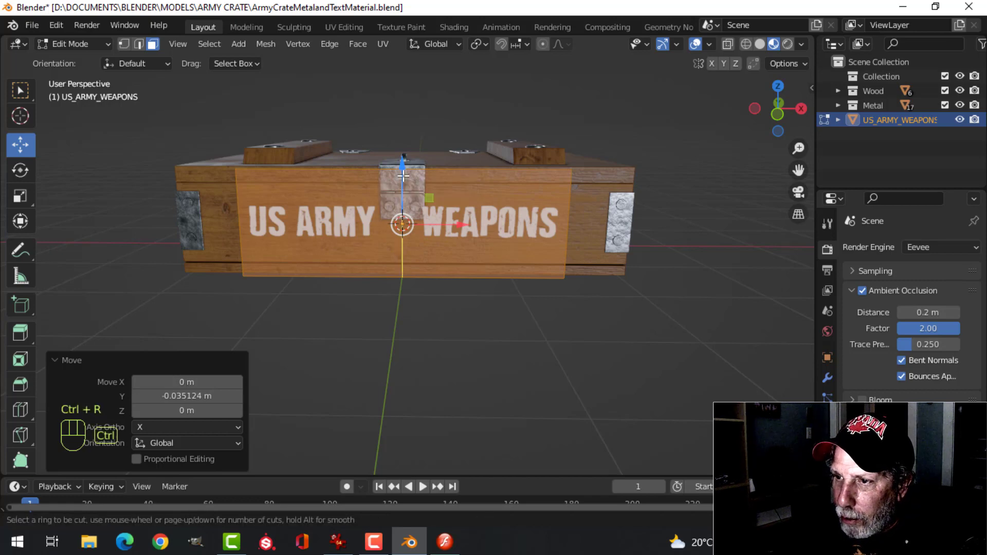
left_click(402, 216)
right_click(468, 208)
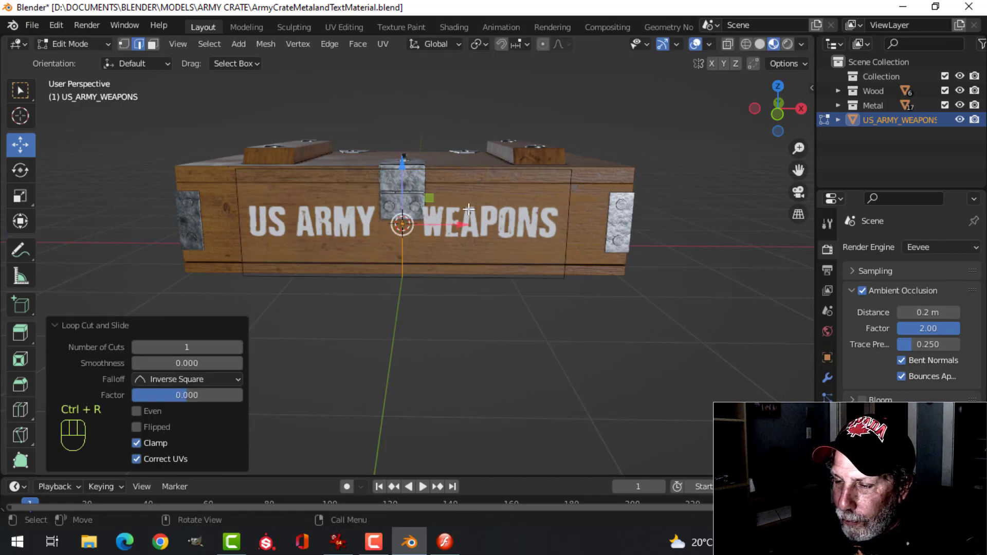
key("ctrl+r")
left_click(573, 199)
right_click(527, 266)
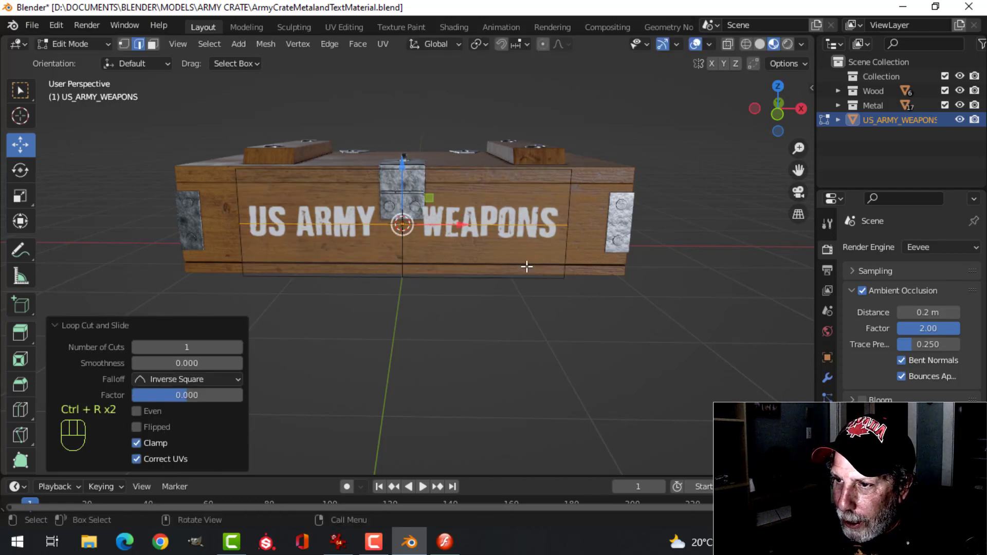
Bevel the horizontal loop about 0.206 m wide so its two edges bracket the lettering
scroll(527, 266, "up", 2)
key("ctrl+b")
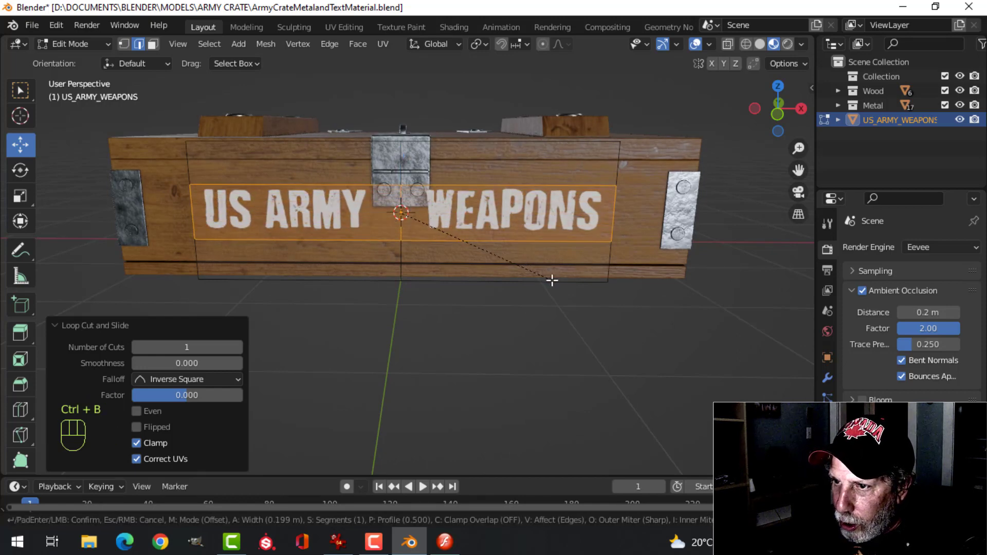
left_click(553, 280)
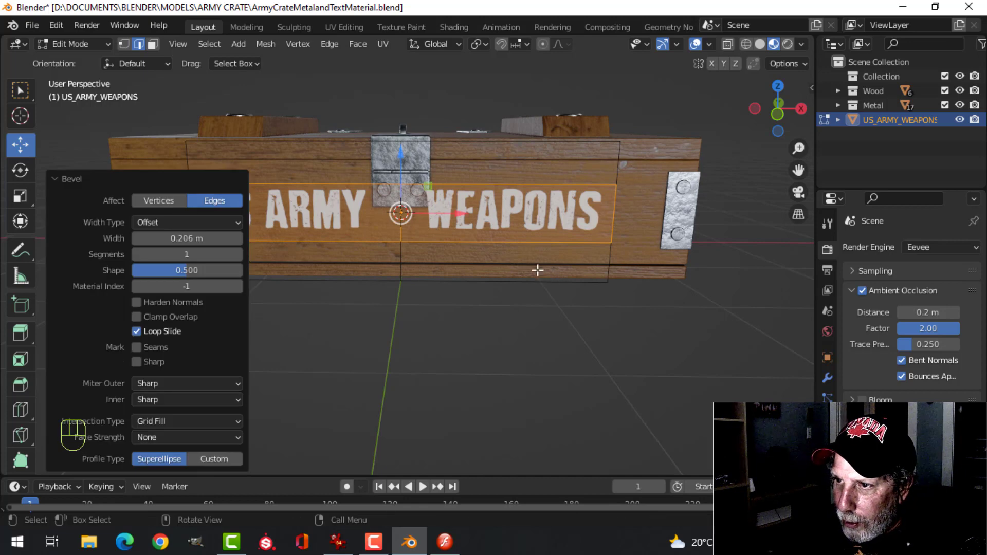
Delete the four empty faces above and below the US ARMY WEAPONS lettering
key("alt+a")
key("3")
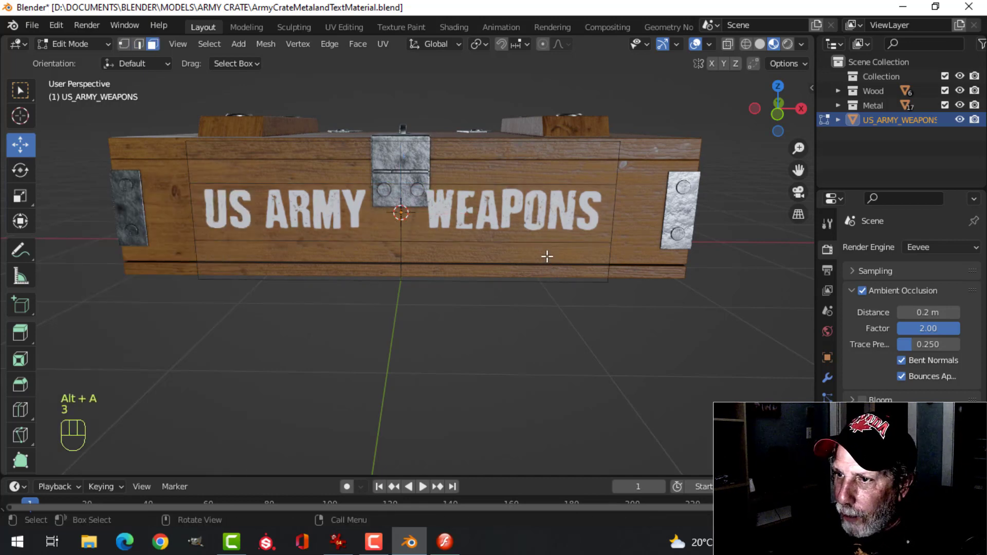
left_click(509, 165)
left_click(340, 171, "shift")
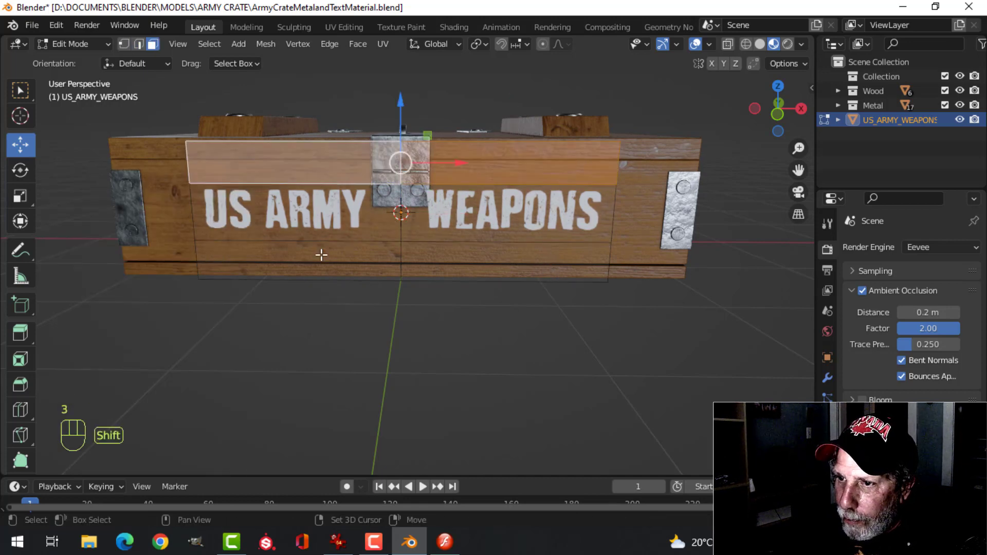
left_click(322, 255, "shift")
left_click(515, 256, "shift")
key("x")
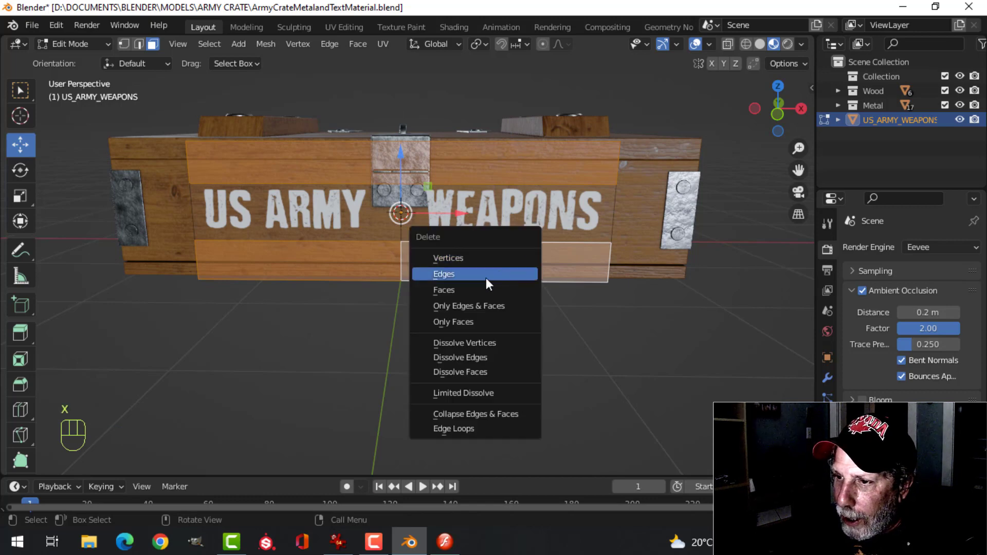
left_click(480, 287)
Select the US ARMY half of the lettering plane and separate it into its own object
key("a")
mouse_move(476, 263)
middle_mouse_down()
mouse_move(493, 262)
mouse_move(469, 259)
middle_mouse_up()
scroll(454, 248, "up", 3)
key("alt+a")
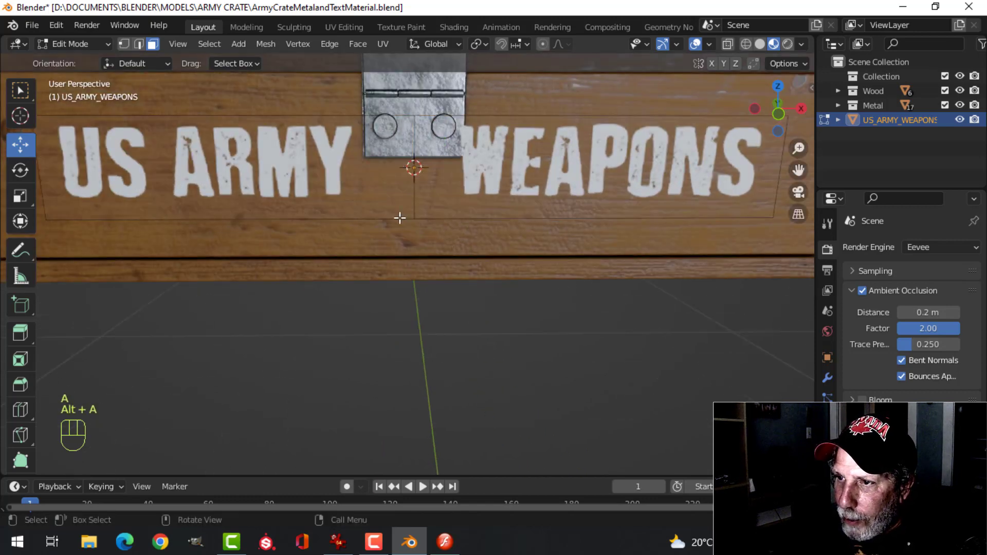
scroll(416, 177, "down", 2)
left_click(394, 223)
scroll(405, 248, "down", 2)
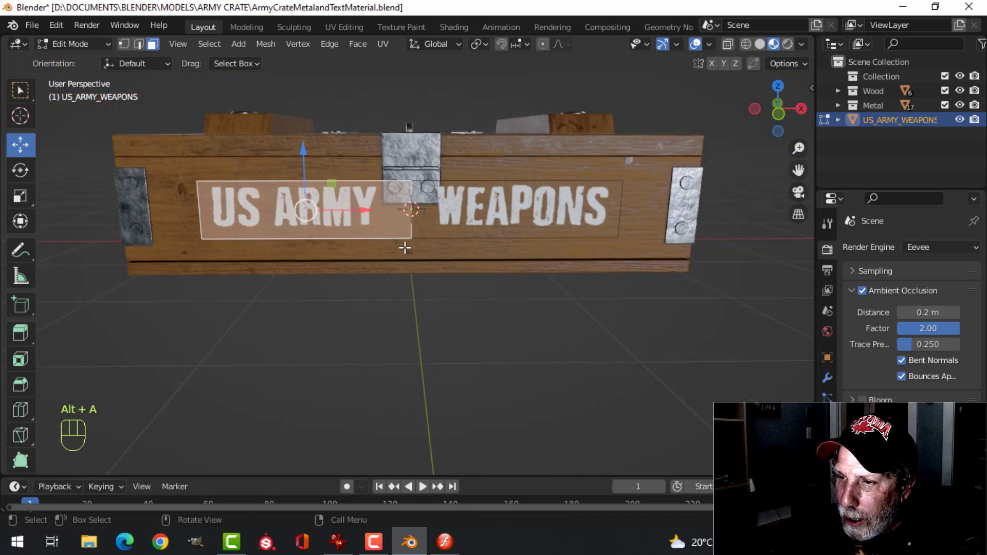
key("p")
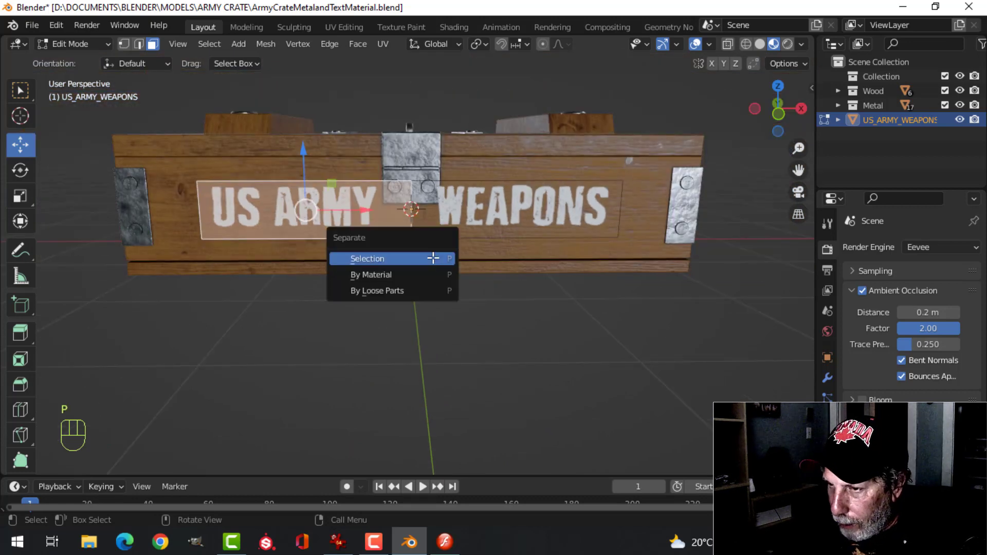
left_click(433, 258)
In Object Mode, move the US ARMY and WEAPONS planes apart along X to clear the front latch
key("Tab")
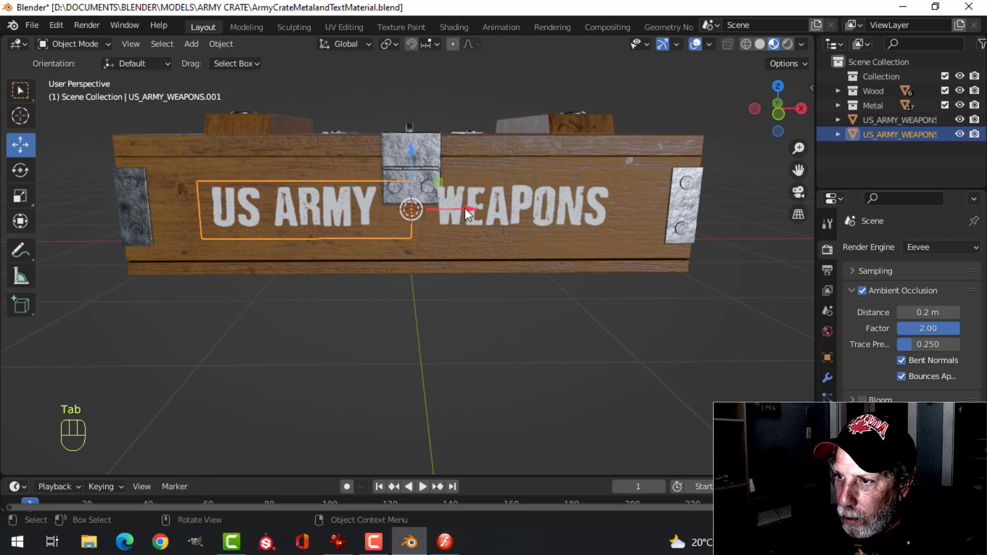
mouse_move(466, 208)
left_mouse_down()
mouse_move(440, 208)
mouse_move(507, 210)
left_mouse_up()
left_click(529, 216)
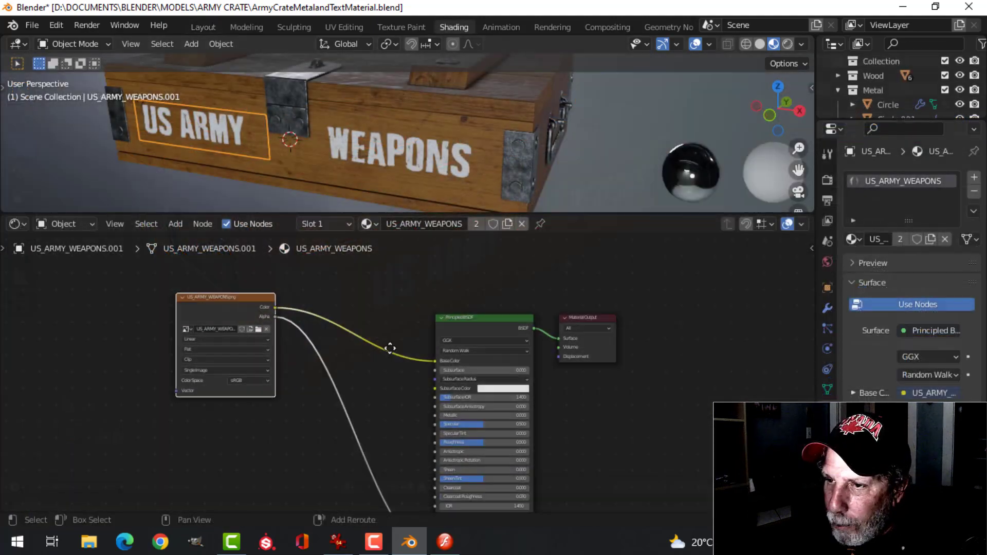
In the Shading workspace, examine how the US_ARMY_WEAPONS.png image node's Color and Alpha outputs connect to the Principled BSDF
scroll(359, 365, "up", 2)
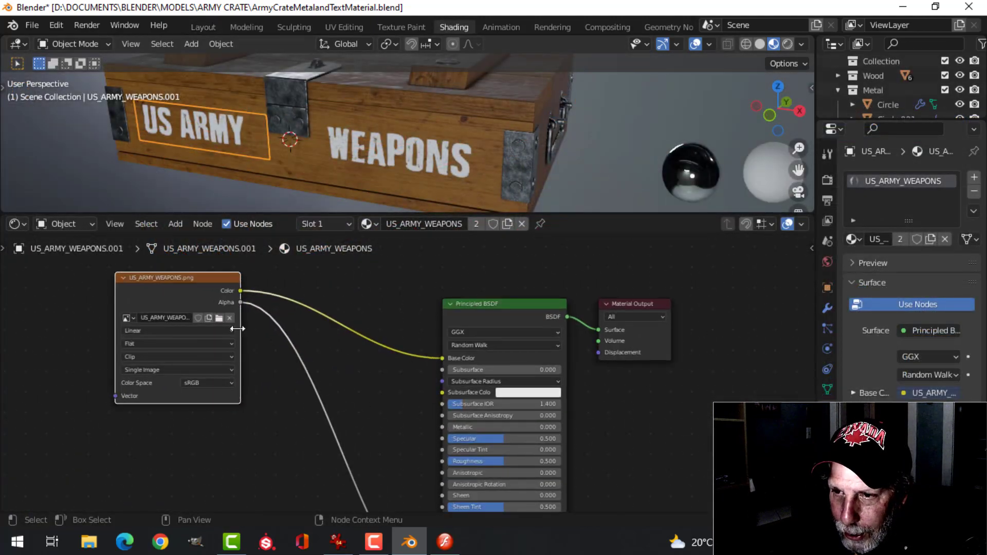
scroll(275, 356, "down", 1)
middle_click_drag(274, 356, 298, 353)
scroll(284, 349, "up", 4)
middle_click_drag(171, 315, 199, 353, "shift")
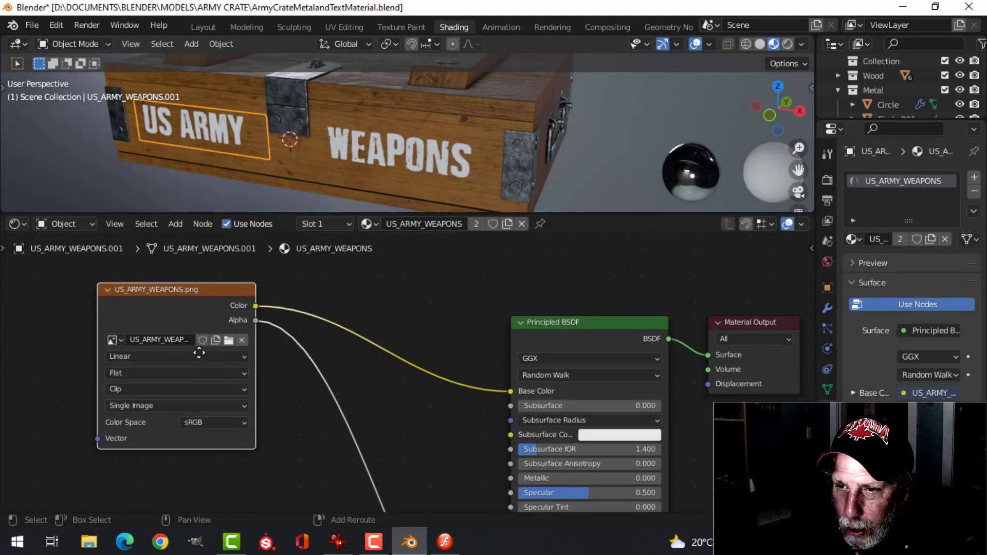
scroll(206, 301, "down", 3)
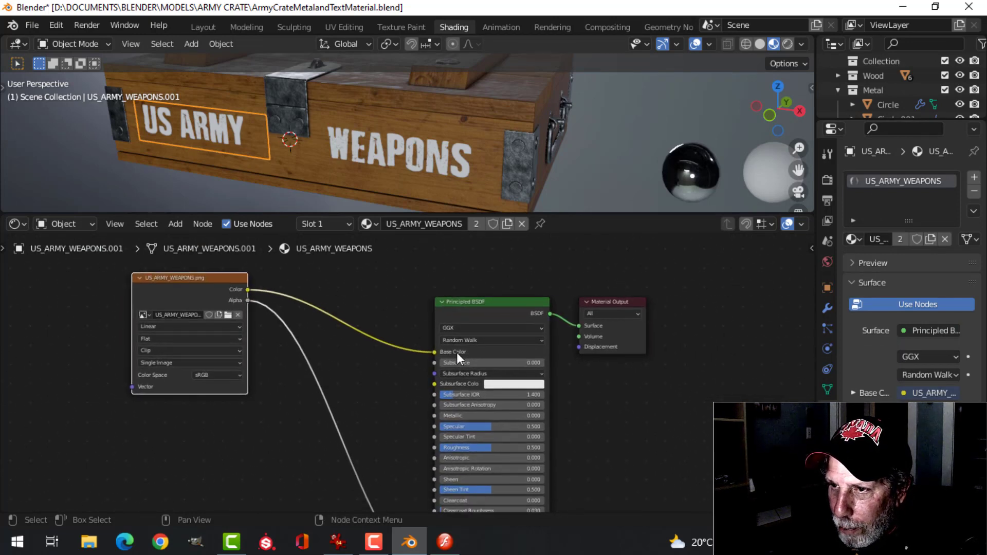
scroll(360, 411, "down", 1)
middle_click_drag(365, 425, 364, 344)
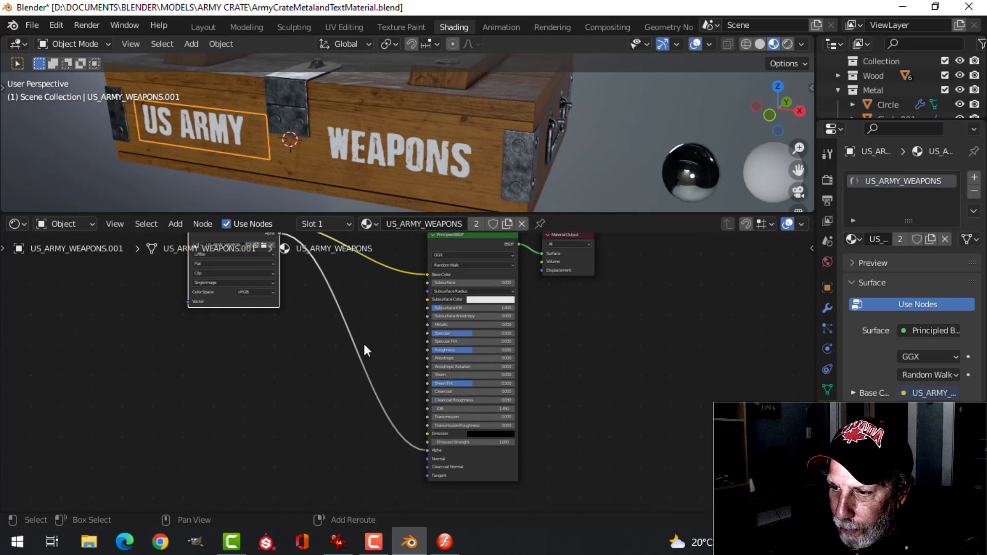
scroll(417, 462, "up", 1)
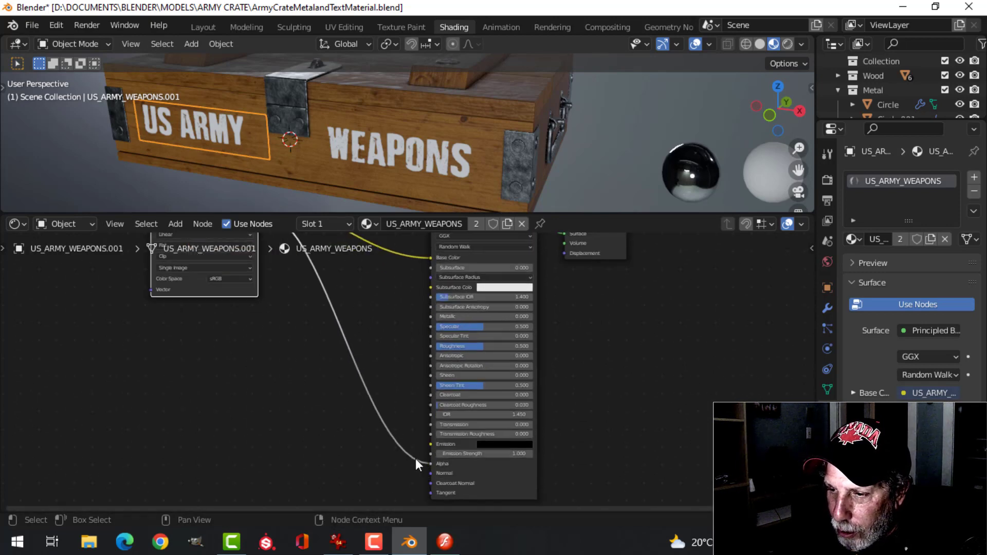
scroll(383, 381, "down", 2)
scroll(390, 360, "up", 2)
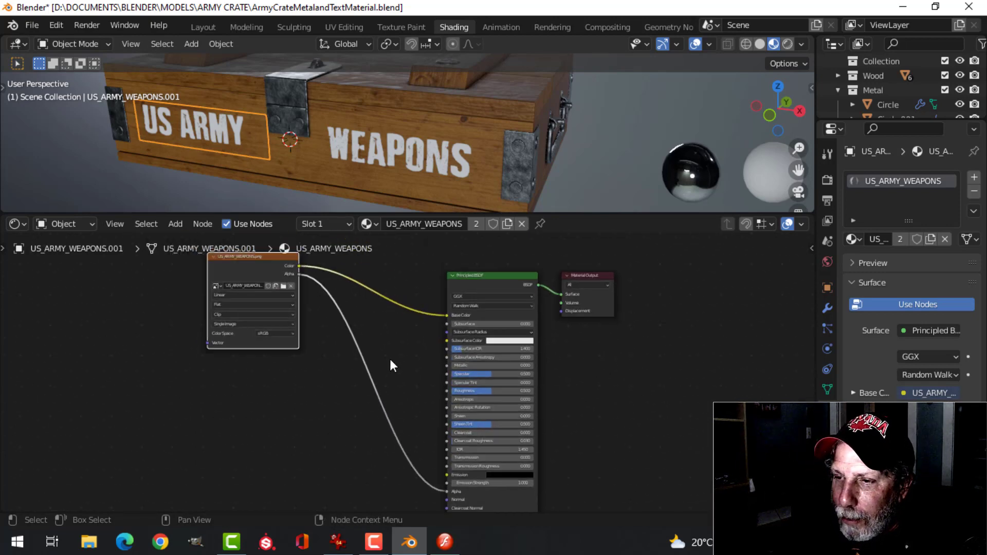
scroll(396, 384, "up", 1)
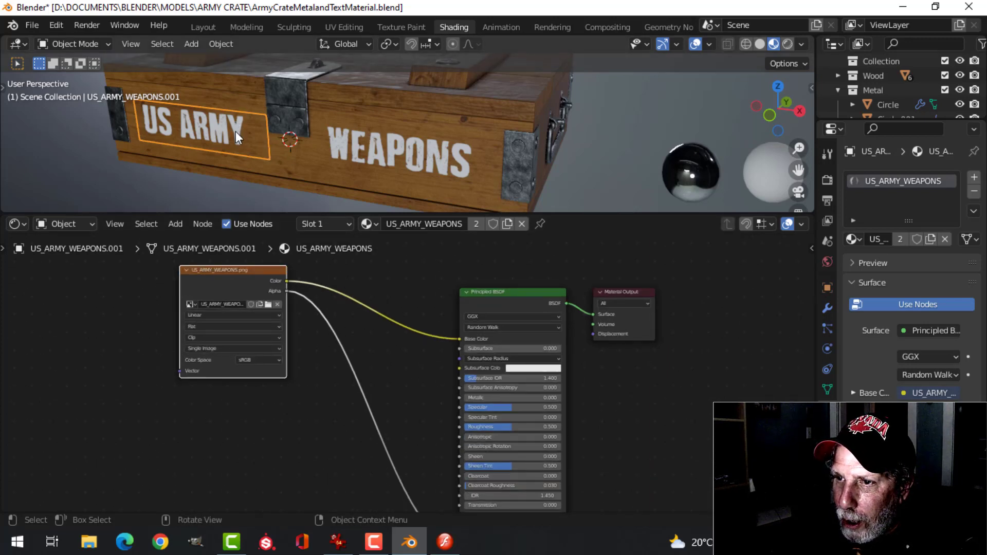
Add a Shrinkwrap modifier to the US ARMY plane with the crate's front body as its target
middle_click_drag(276, 140, 530, 174)
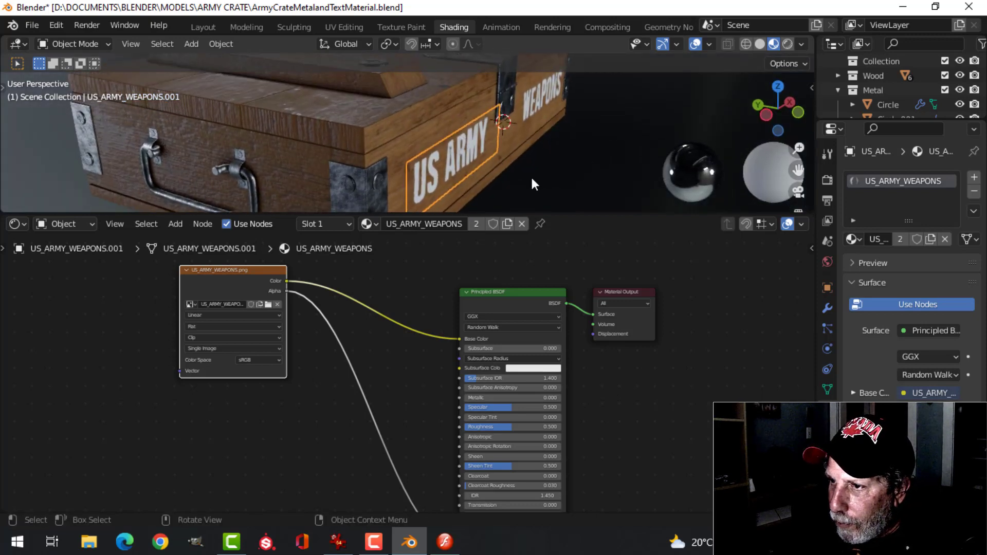
left_click(828, 307)
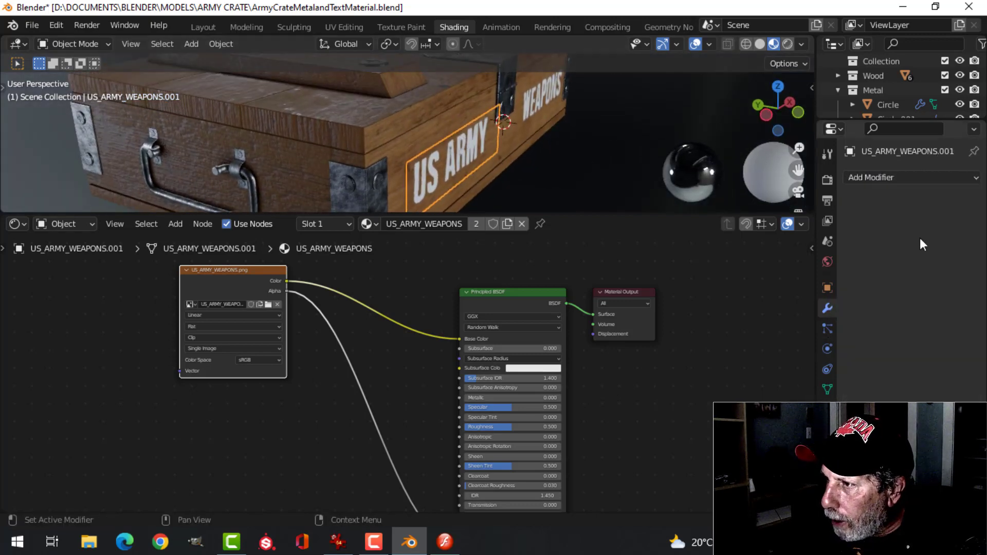
left_click(901, 178)
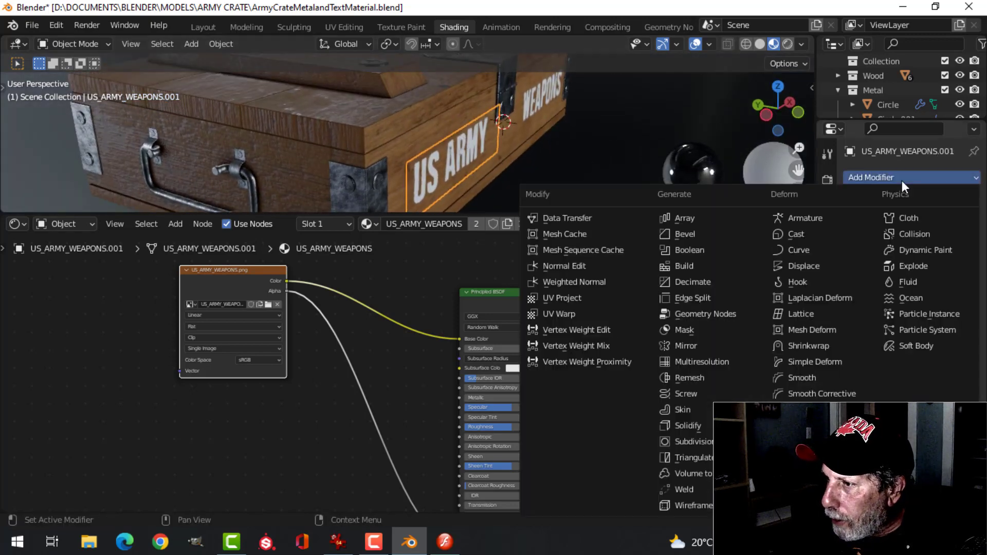
left_click(822, 346)
left_click(954, 259)
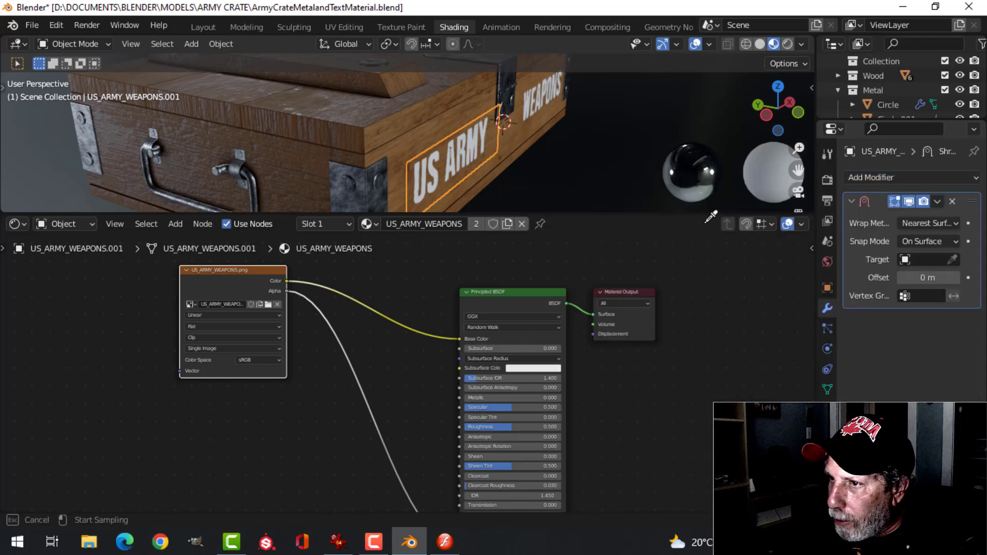
left_click(449, 139)
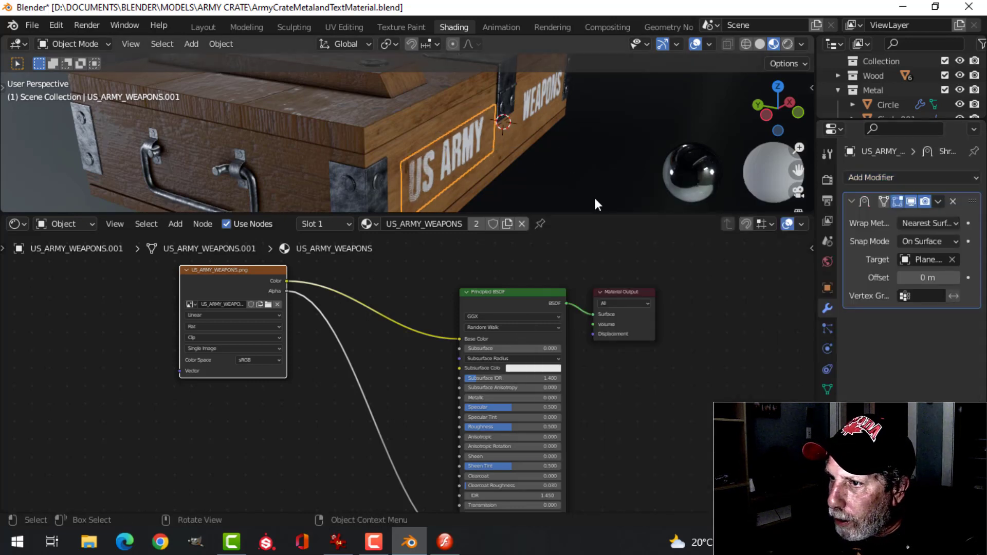
Set the US ARMY plane's Shrinkwrap offset to 0.001 m
scroll(554, 152, "up", 2)
scroll(554, 152, "down", 2)
middle_click_drag(555, 152, 536, 153)
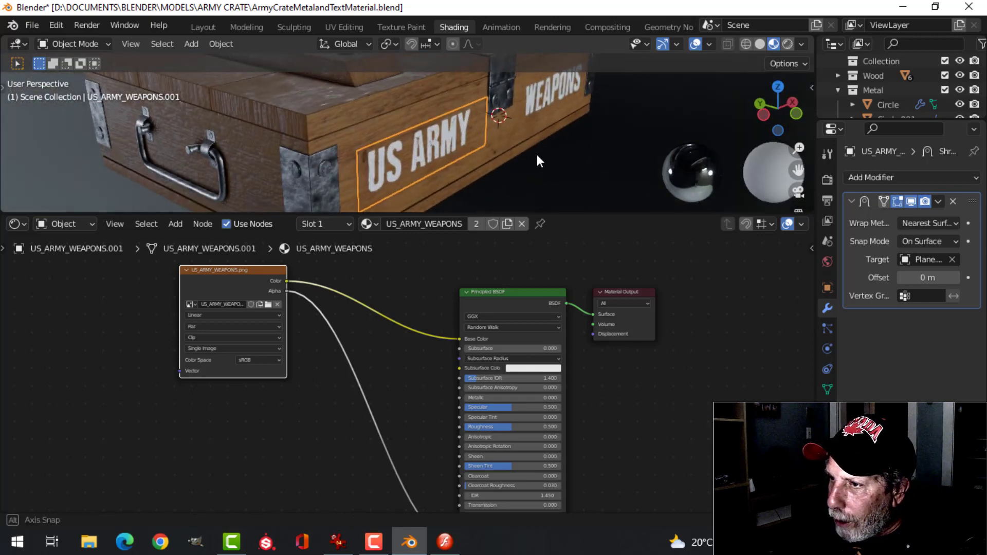
left_click(928, 277)
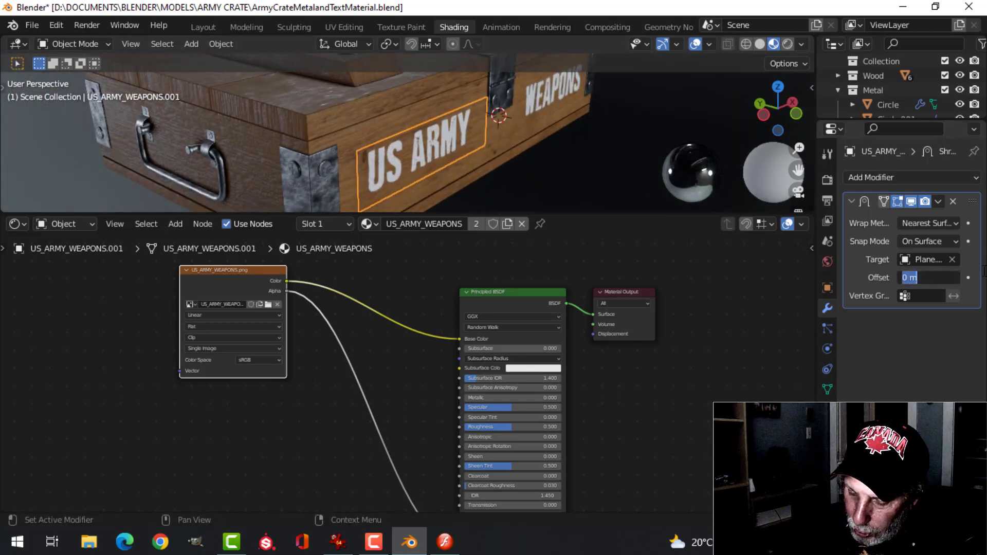
type("0.001")
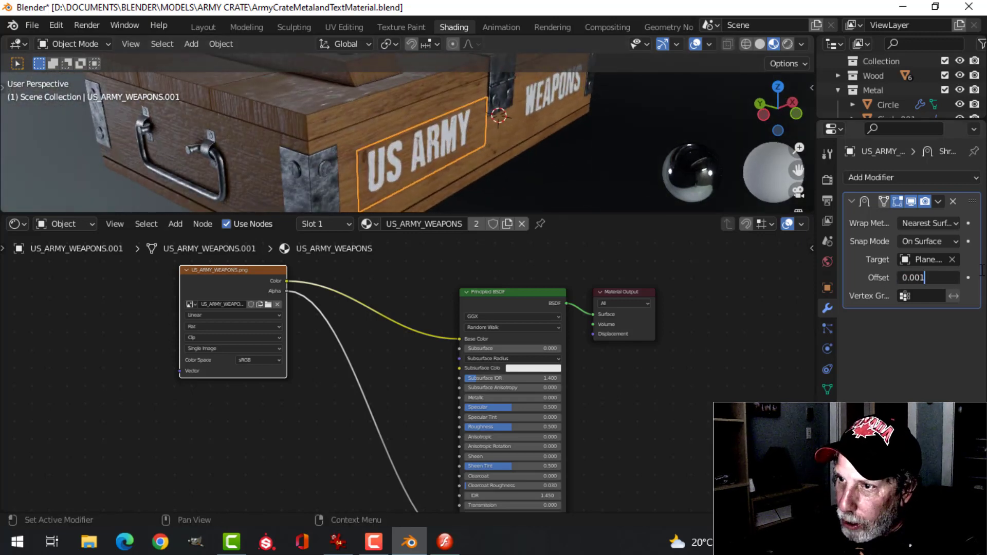
key("Return")
Add a Shrinkwrap modifier to the WEAPONS plane with the crate body Plane.001 as its target
left_click(554, 159)
middle_click_drag(554, 159, 533, 114)
left_click(534, 114)
left_click(882, 178)
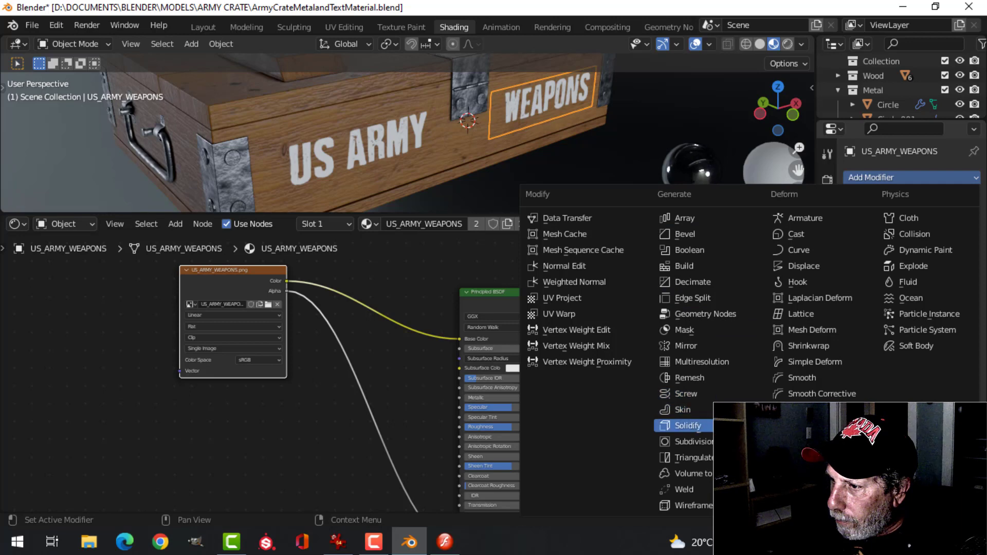
left_click(824, 344)
left_click(952, 261)
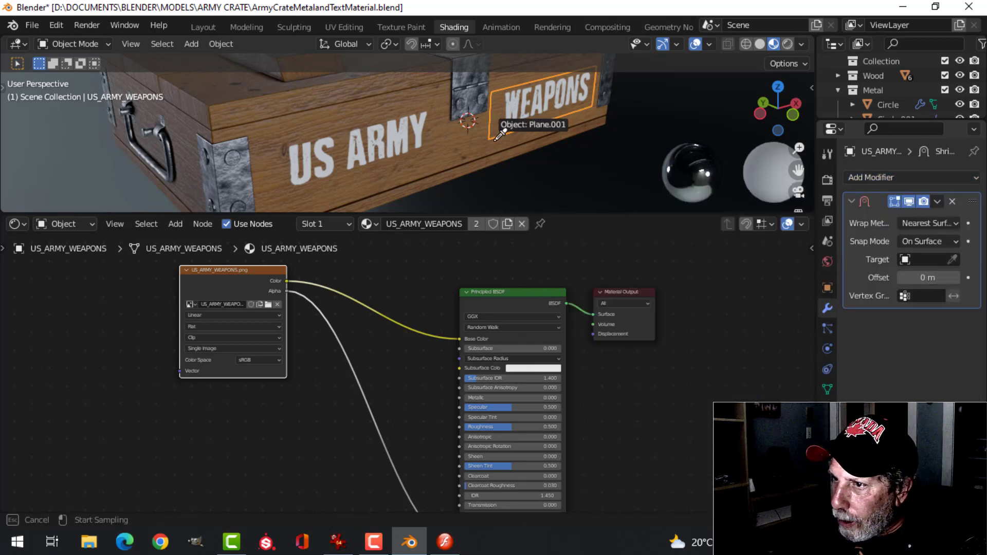
left_click(481, 134)
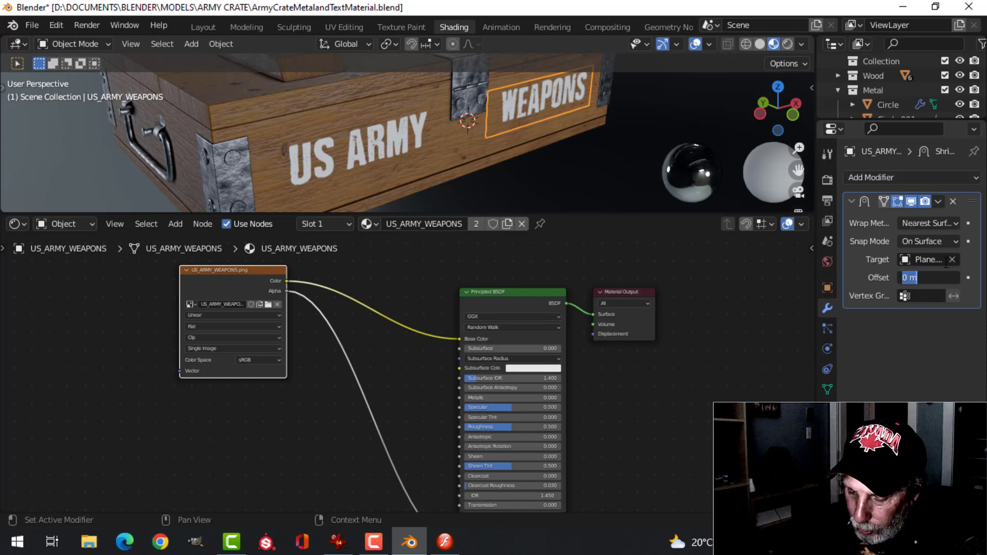
Set the WEAPONS plane's Shrinkwrap offset to 0.001 m and save the file
type("1")
key("Return")
middle_click_drag(602, 146, 564, 140)
key("ctrl+s")
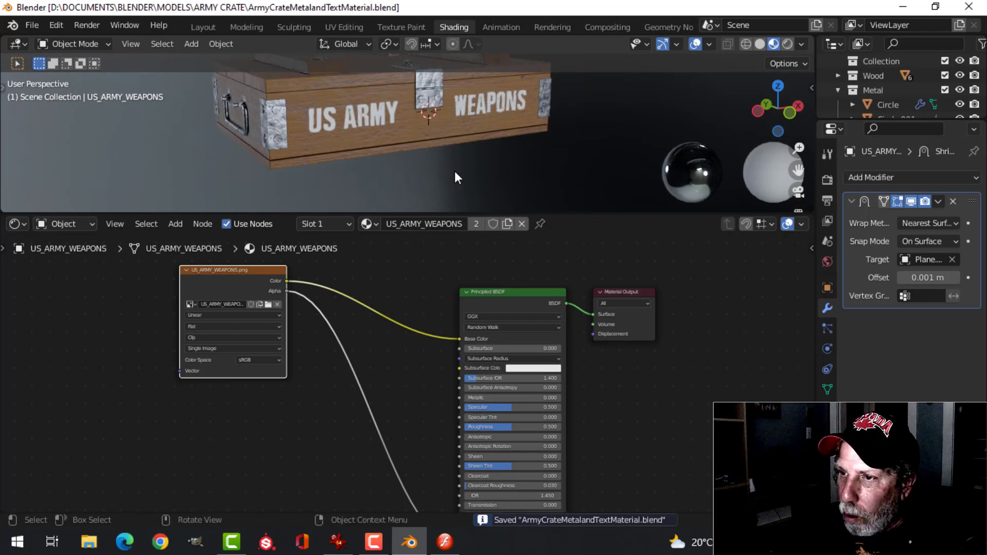
Duplicate the US_ARMY_WEAPONS.png image texture node and place the copy below the original
mouse_move(455, 171)
middle_mouse_down()
mouse_move(470, 149)
mouse_move(457, 157)
mouse_move(468, 166)
middle_mouse_up()
scroll(465, 157, "up", 4)
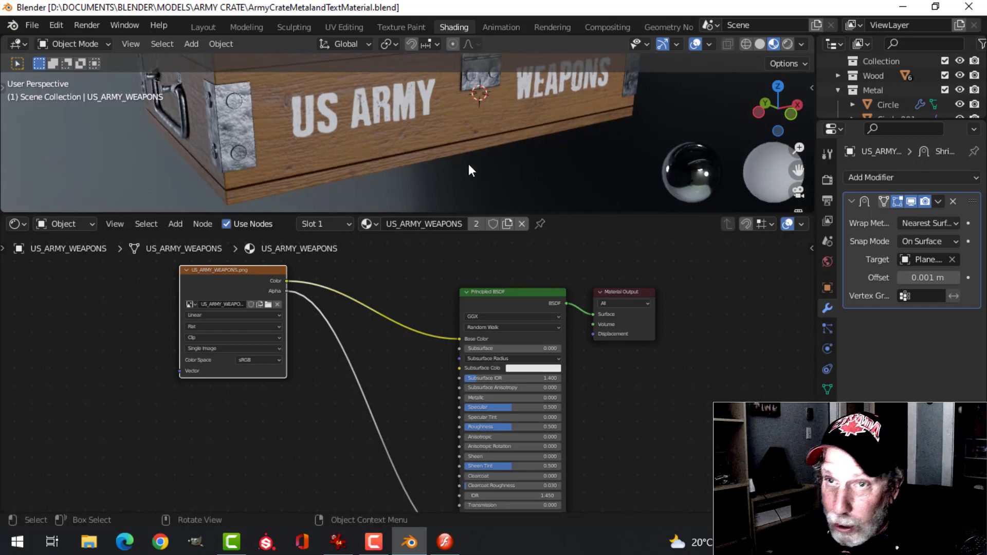
mouse_move(447, 168)
middle_mouse_down()
mouse_move(429, 159)
mouse_move(452, 174)
middle_mouse_up()
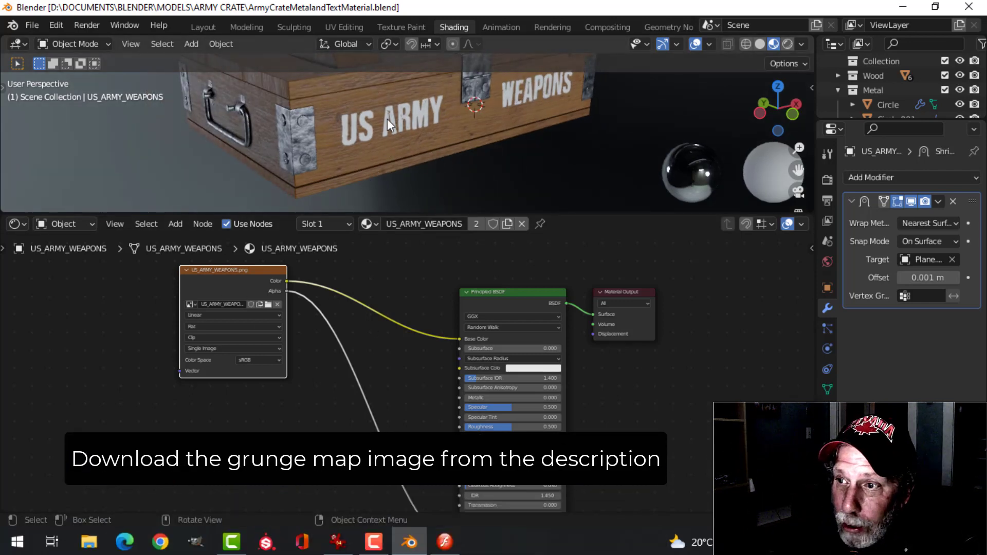
scroll(398, 363, "down", 2)
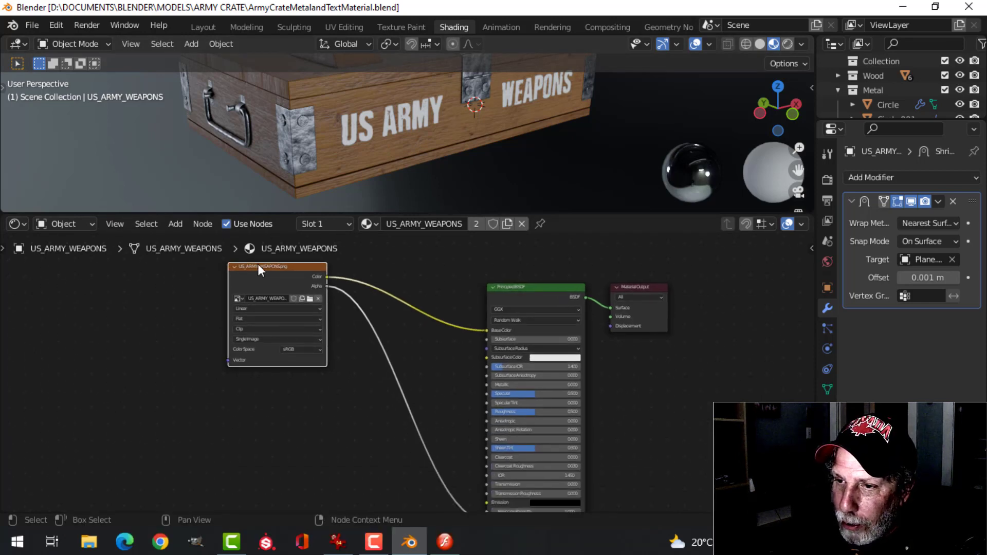
left_click(258, 266)
key("shift+d")
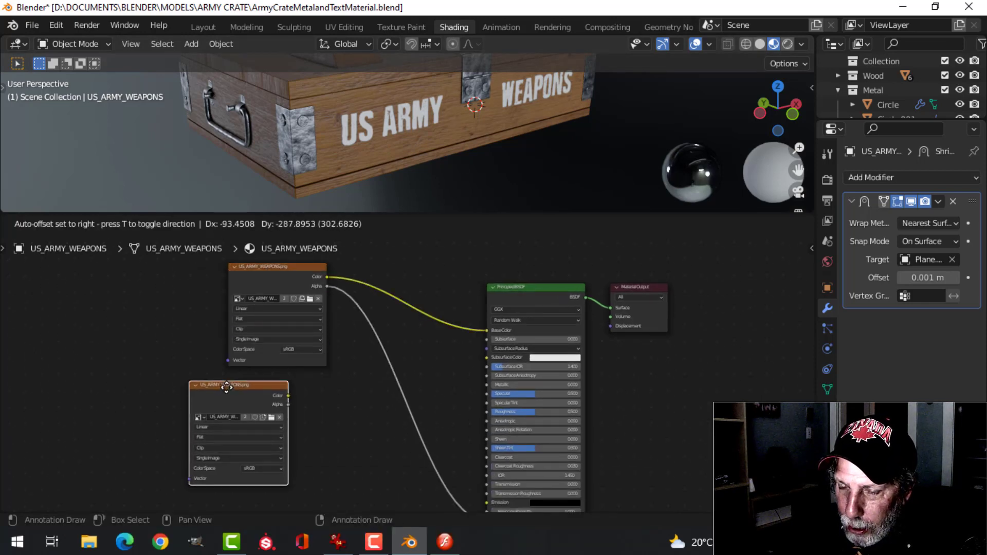
left_click(222, 401)
Load grunge-overlay-1.png from the GRUNGE textures folder into the duplicated image texture node
scroll(338, 429, "up", 1)
middle_click_drag(336, 422, 419, 304)
scroll(419, 304, "up", 3)
middle_click_drag(387, 354, 444, 378)
scroll(402, 368, "up", 3)
left_click(340, 330)
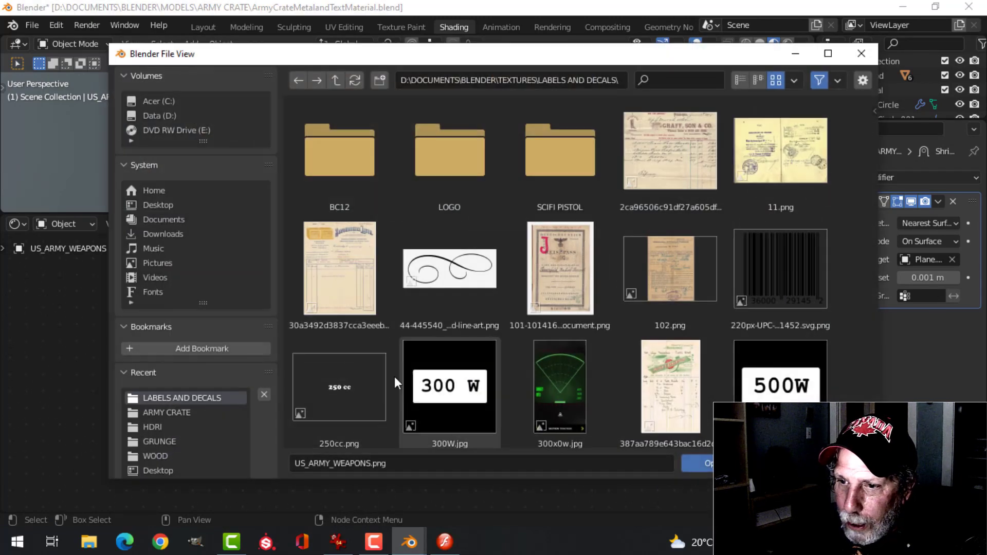
left_click(188, 442)
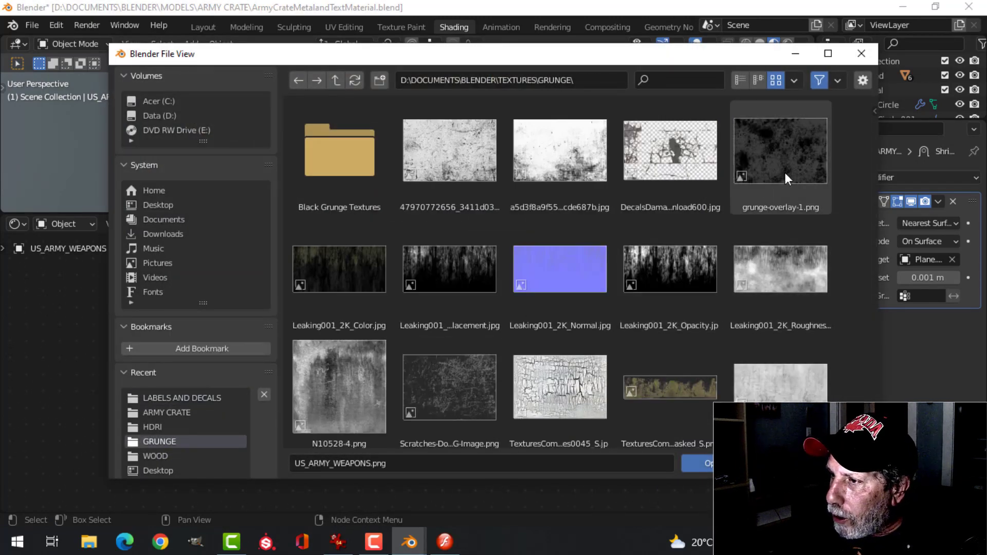
left_click(789, 157)
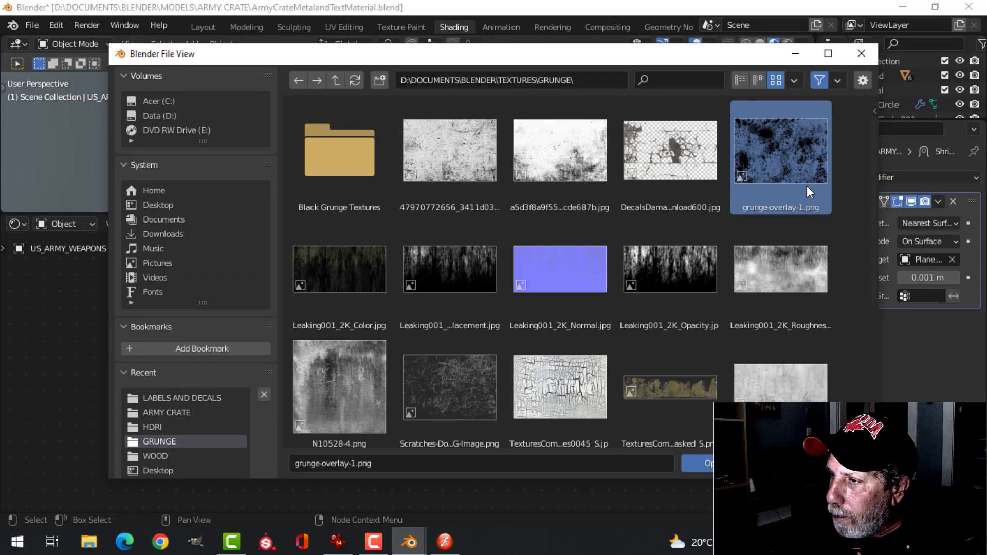
left_click(702, 463)
Add a ColorRamp node beside the grunge texture and connect the texture's Alpha output to the ramp's Fac input
scroll(409, 319, "down", 3)
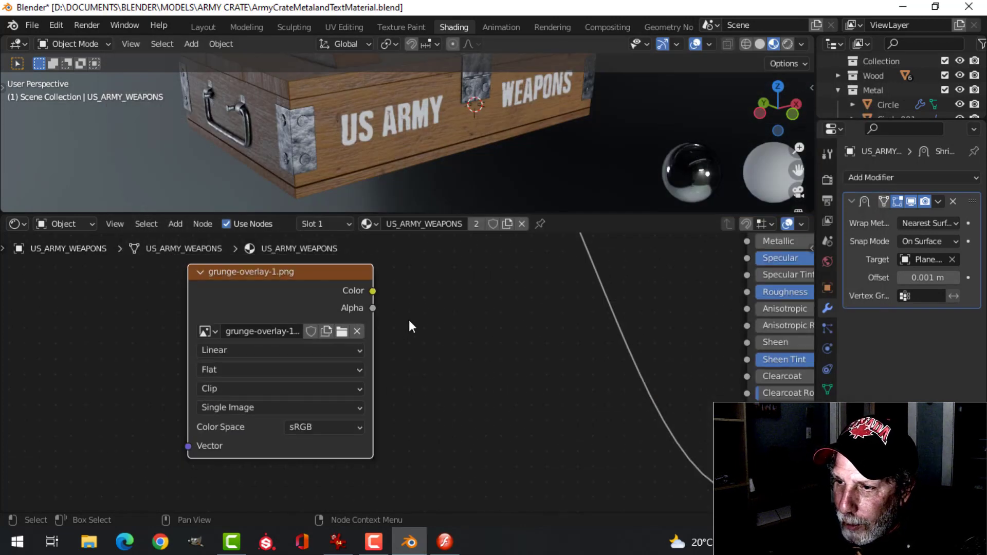
middle_click_drag(448, 340, 432, 355)
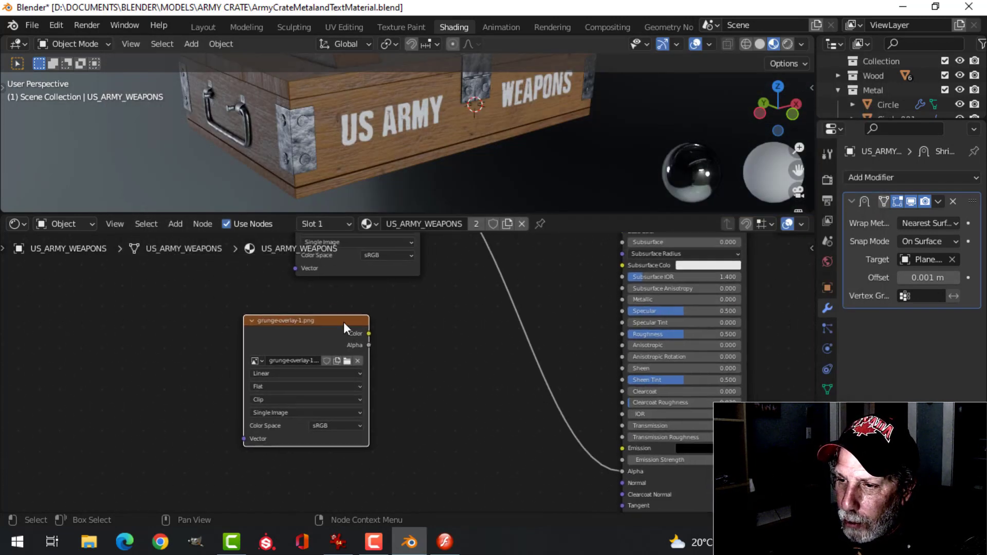
left_click_drag(344, 322, 294, 318)
scroll(420, 368, "down", 2)
middle_click_drag(420, 368, 373, 401)
key("shift+a")
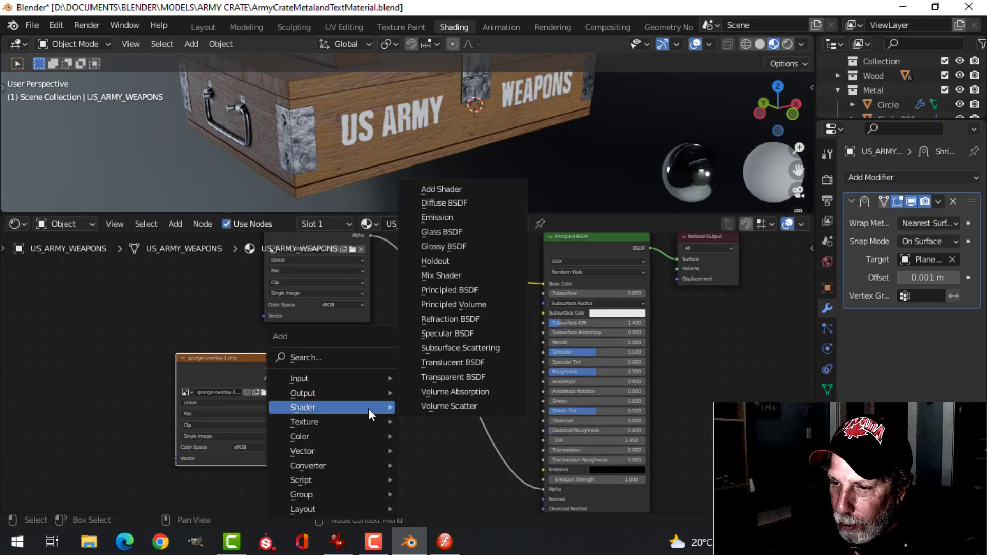
mouse_move(340, 465)
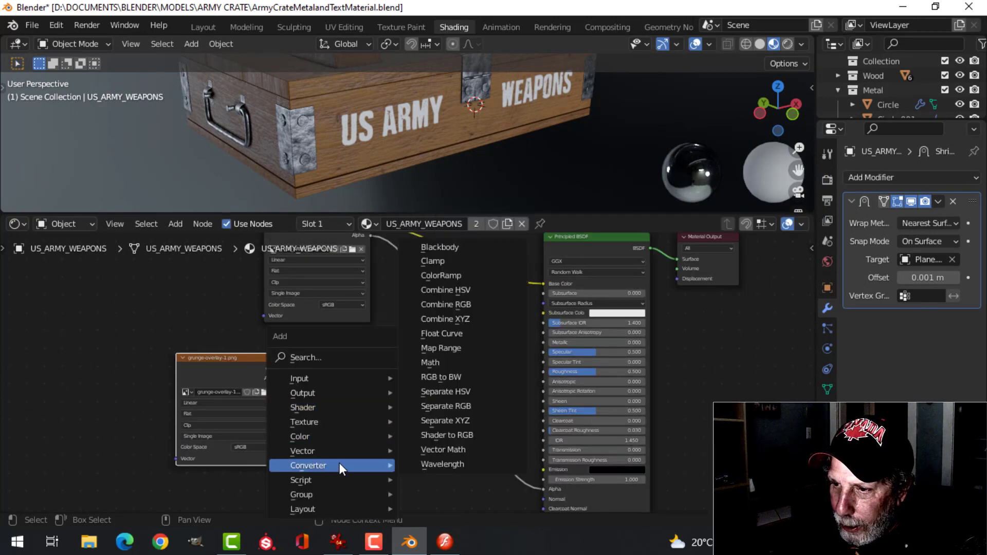
left_click(461, 275)
left_click(306, 350)
scroll(332, 380, "up", 2)
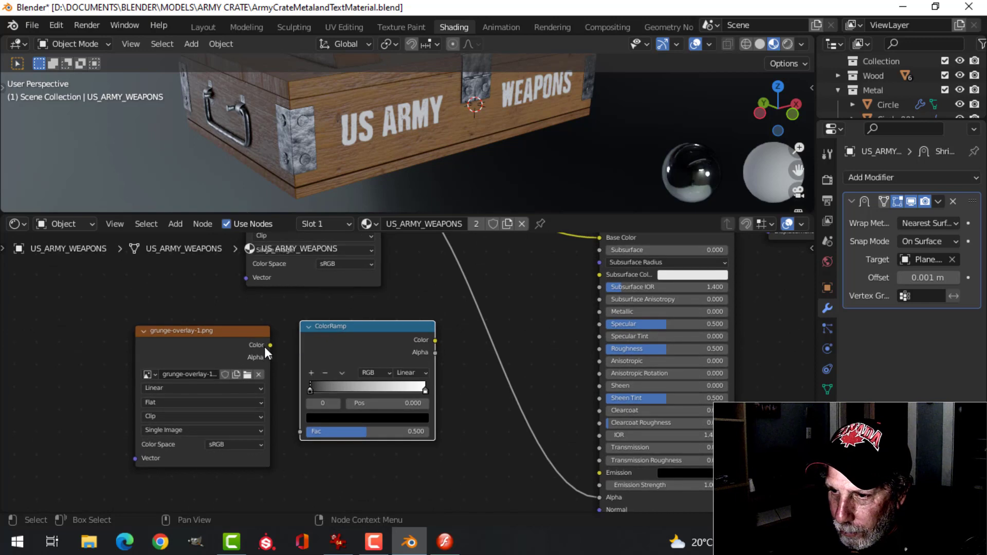
left_click_drag(234, 363, 304, 431)
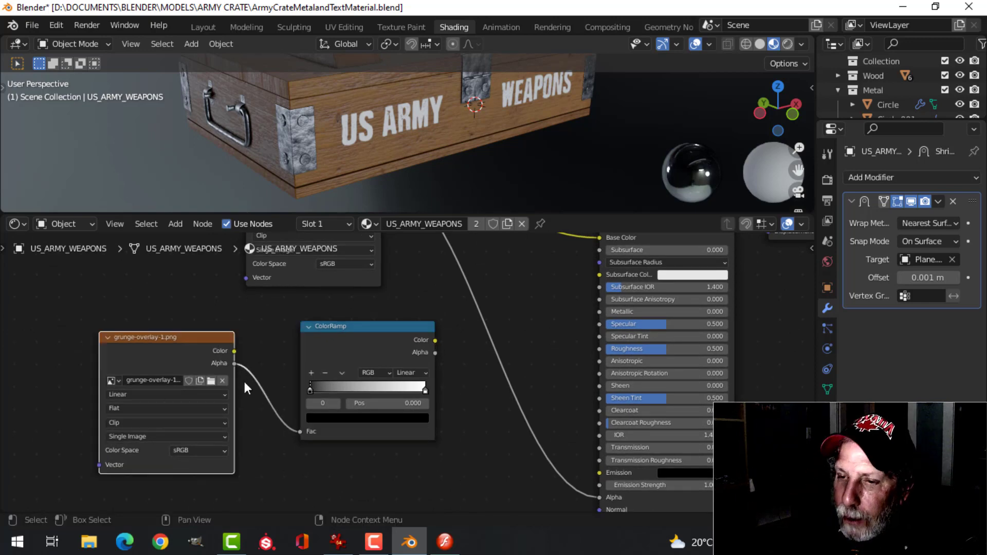
Move the lettering image, grunge texture and ColorRamp nodes farther from the Principled BSDF to make room for another node
scroll(427, 369, "down", 1)
middle_click_drag(428, 369, 395, 432)
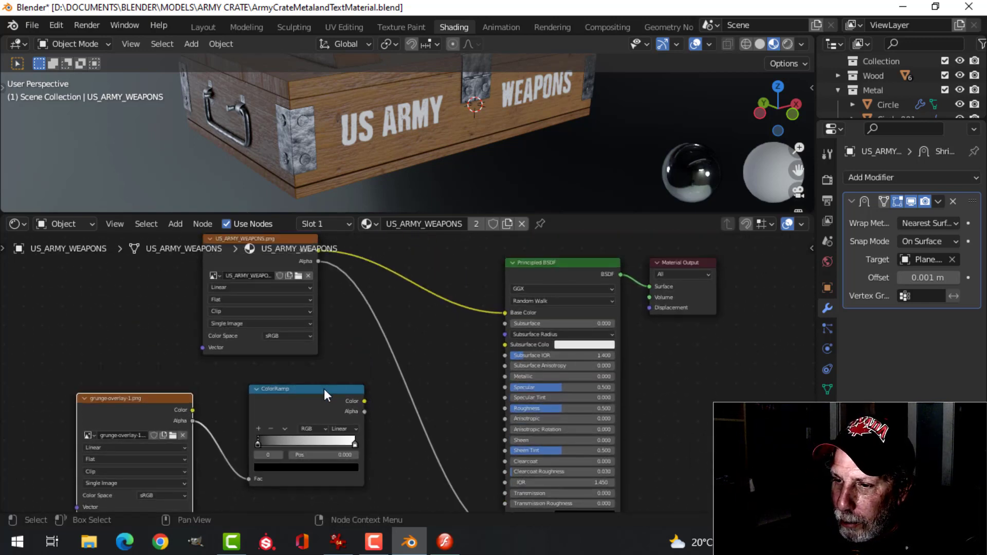
left_click_drag(324, 389, 292, 395)
scroll(361, 397, "down", 1)
middle_click_drag(362, 397, 388, 429, "shift")
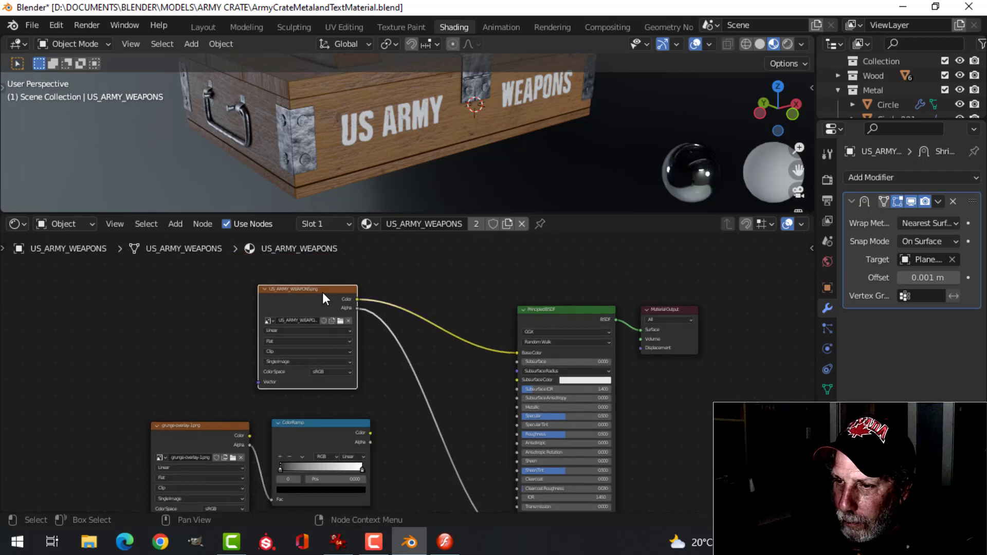
left_click_drag(324, 298, 203, 301)
scroll(273, 424, "down", 1)
middle_click_drag(278, 397, 309, 375)
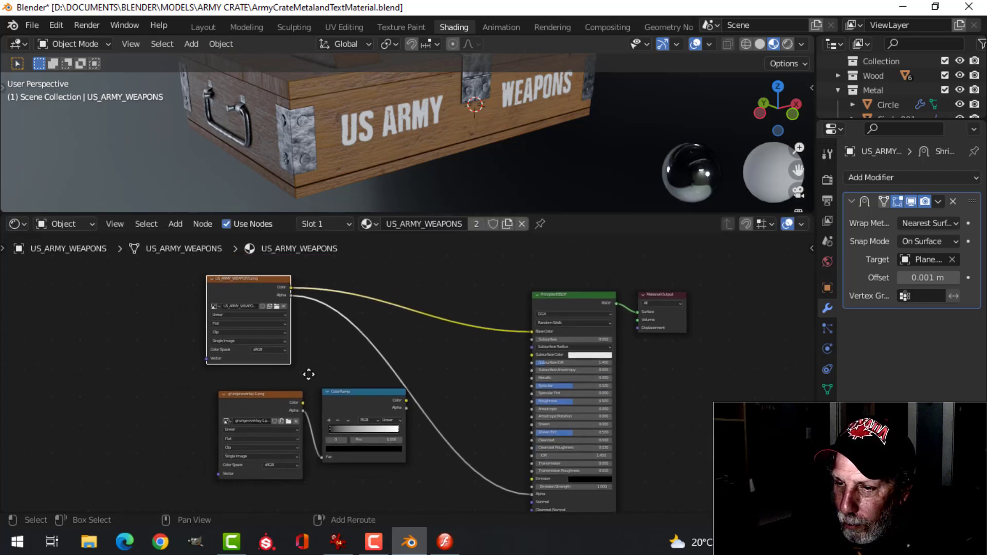
left_click_drag(251, 377, 259, 431)
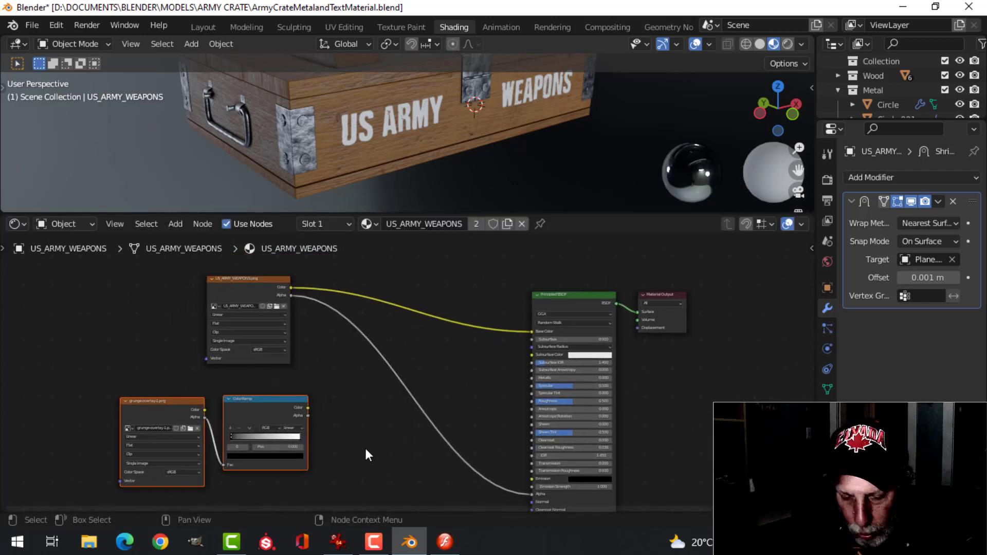
Add a MixRGB node after the ColorRamp and connect the ramp's Color output to its Color1 input
key("shift+a")
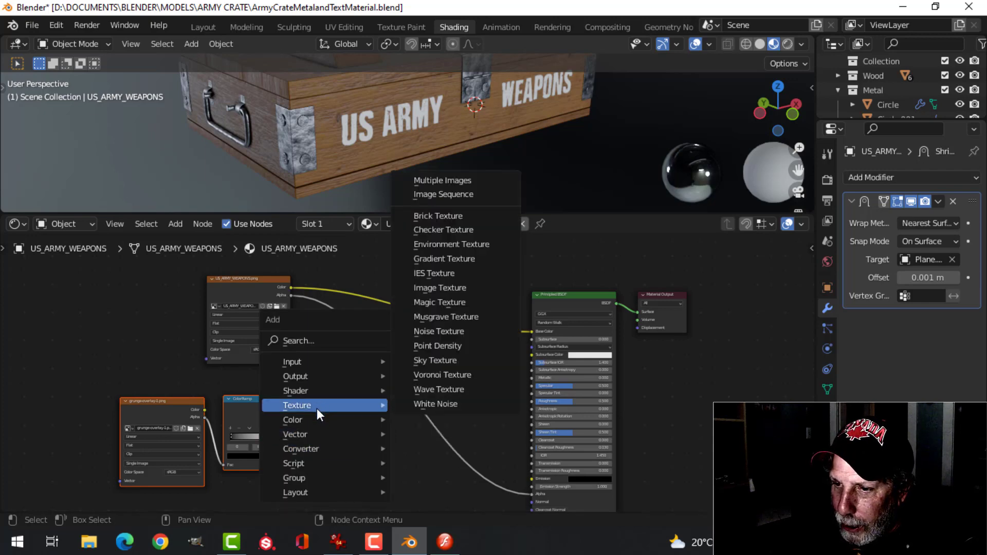
mouse_move(315, 420)
left_click(433, 404)
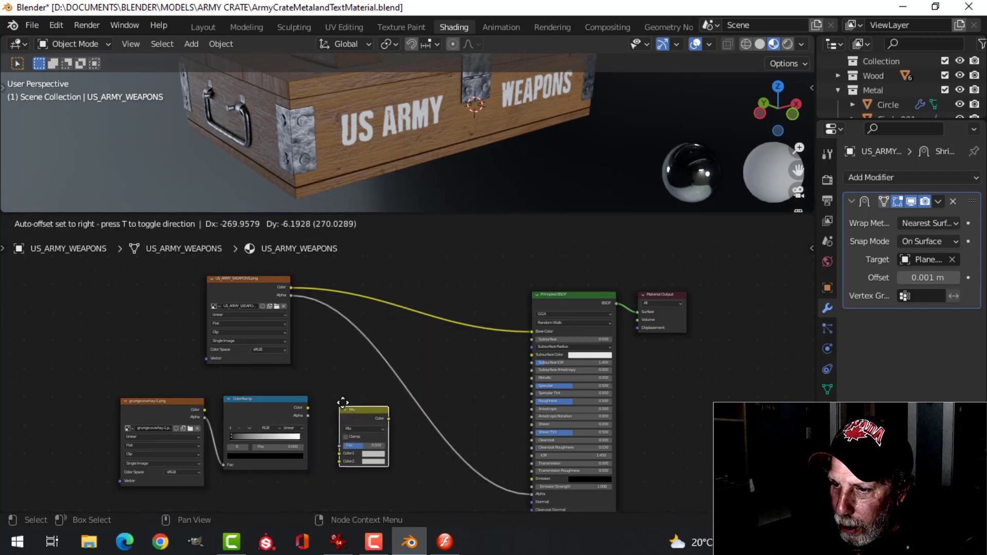
scroll(354, 406, "up", 2)
left_click(264, 390)
left_click_drag(278, 383, 341, 394)
Connect the Alpha output of the US_ARMY_WEAPONS.png texture to the Mix node's Color2 input
scroll(401, 387, "down", 3)
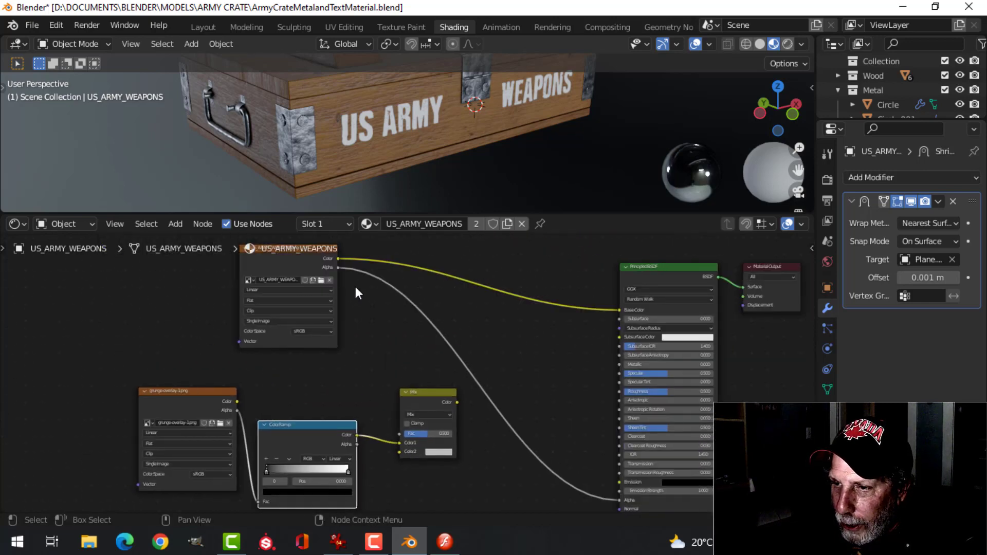
left_click_drag(337, 269, 365, 376)
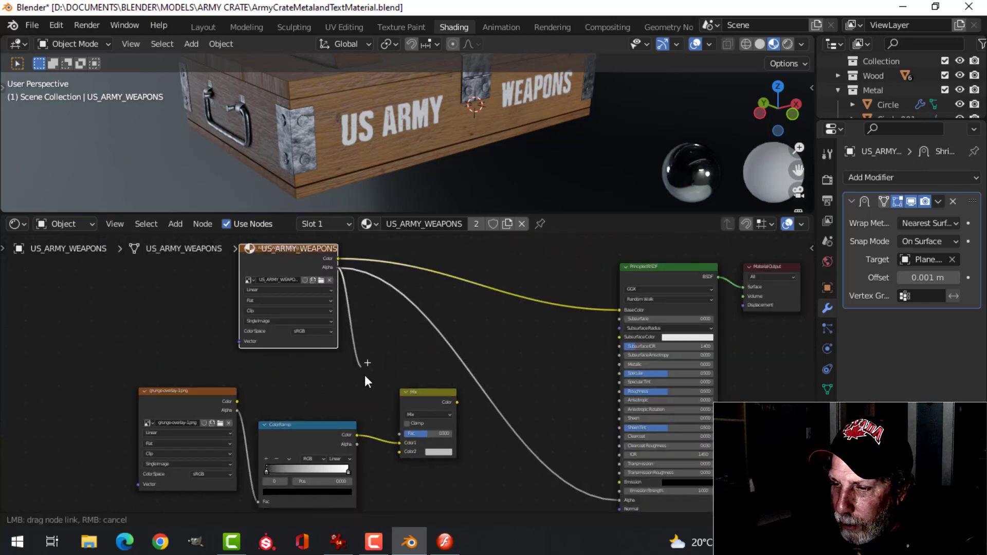
left_click_drag(397, 460, 402, 451)
Set the Mix node's Fac to 1.000 and its blending mode to Multiply
scroll(463, 422, "up", 2)
scroll(477, 411, "up", 3)
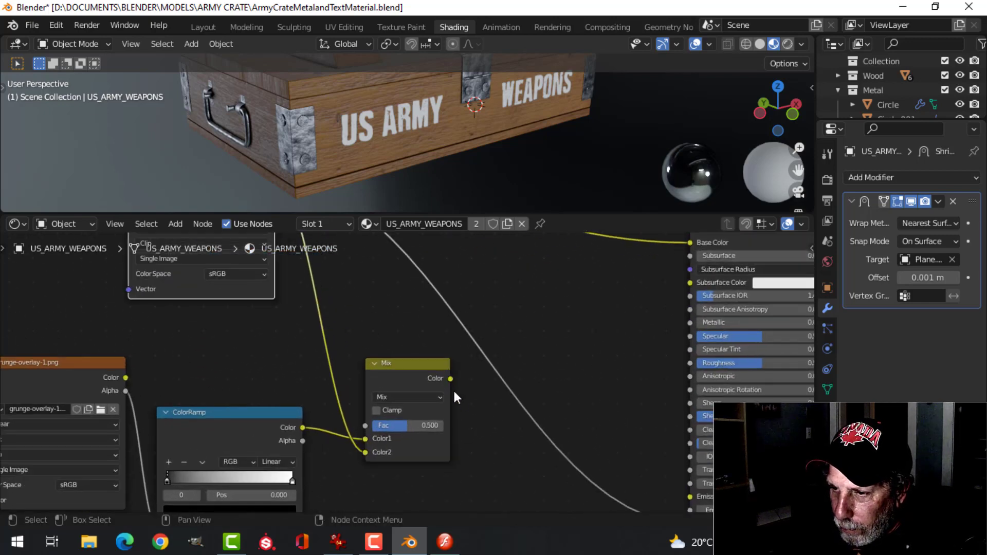
left_click_drag(394, 387, 420, 384)
left_click(400, 356)
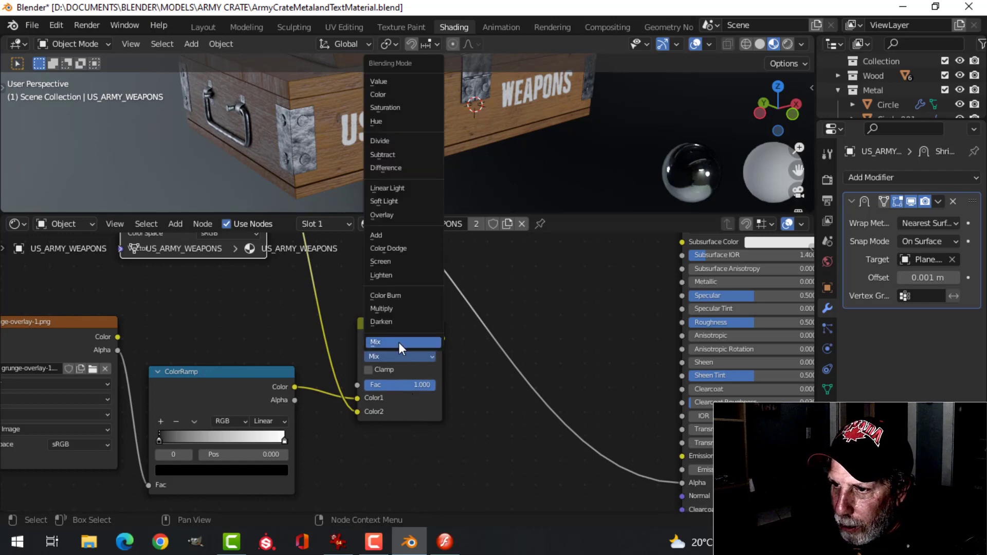
left_click(395, 307)
Connect the Multiply node's Color output to the Alpha input of the Principled BSDF
scroll(541, 339, "down", 2)
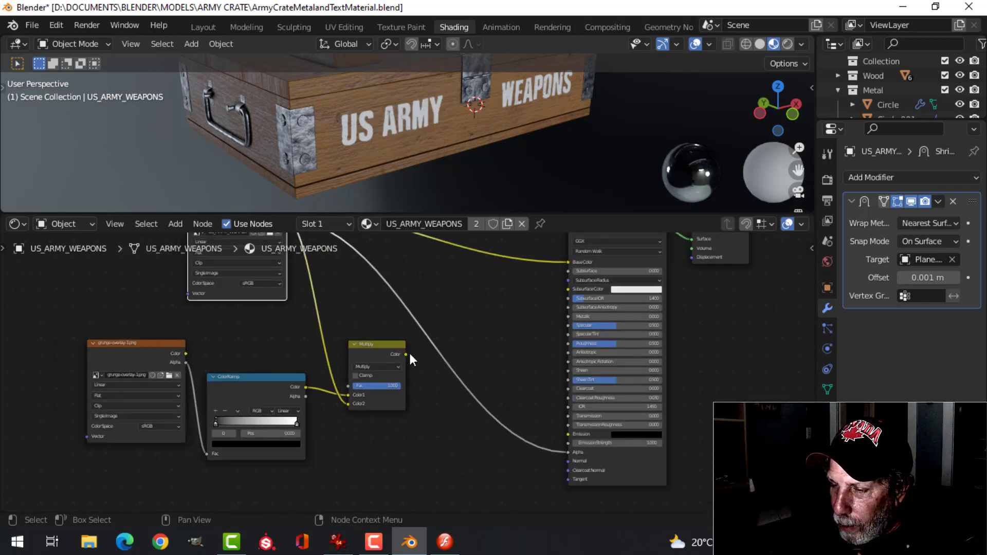
left_click_drag(406, 355, 568, 452)
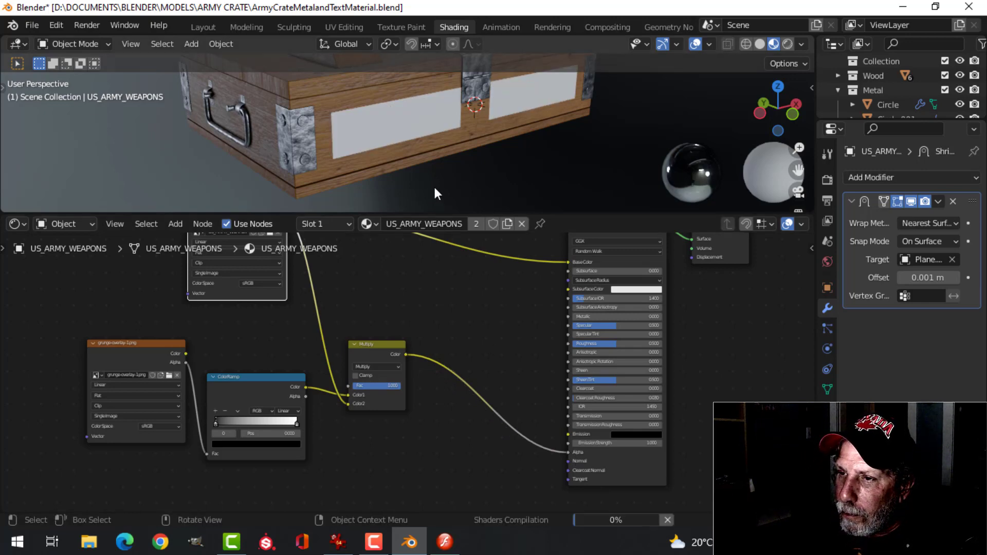
scroll(421, 154, "up", 3)
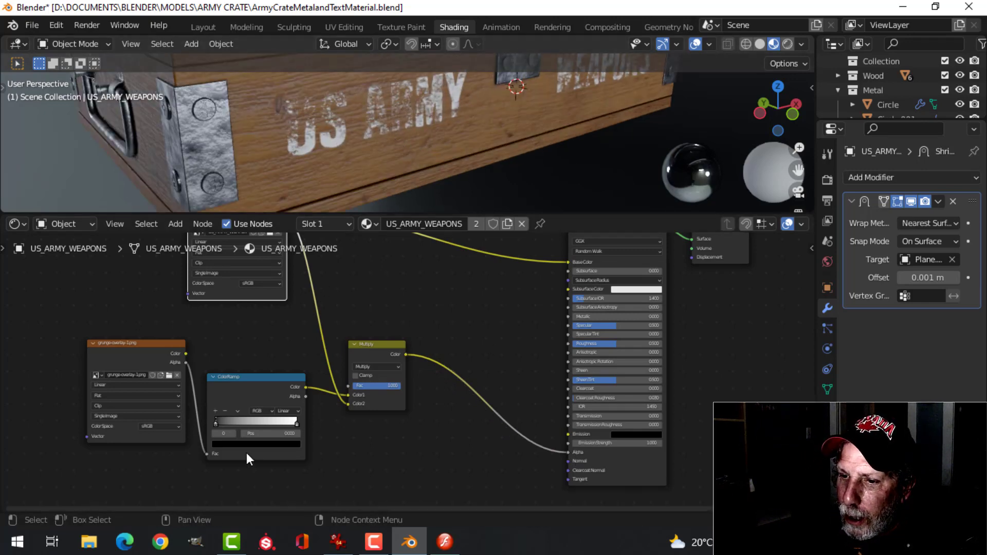
Try the grunge ColorRamp's black stop at position 0.618 and return it to 0.000
scroll(302, 324, "up", 3)
scroll(287, 405, "up", 2)
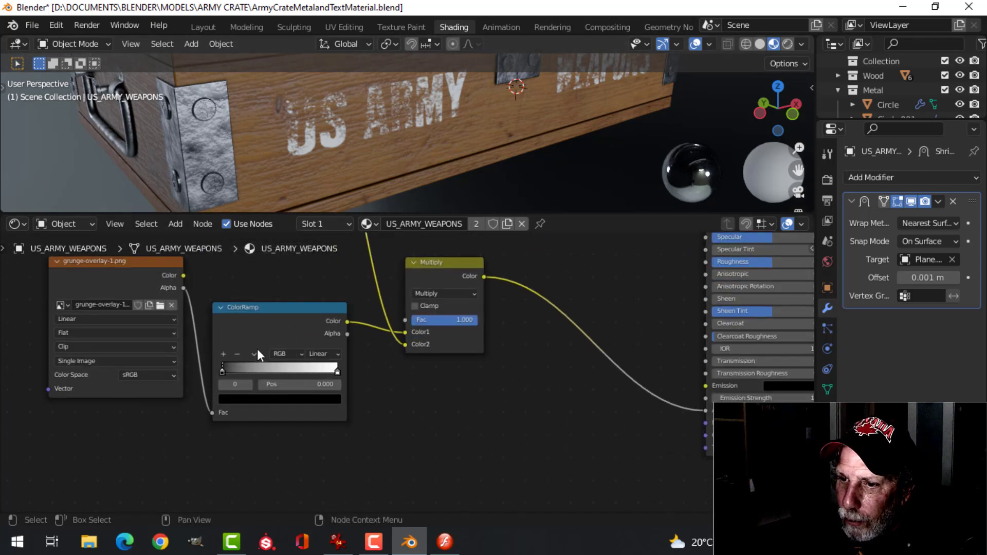
left_click_drag(224, 371, 253, 372)
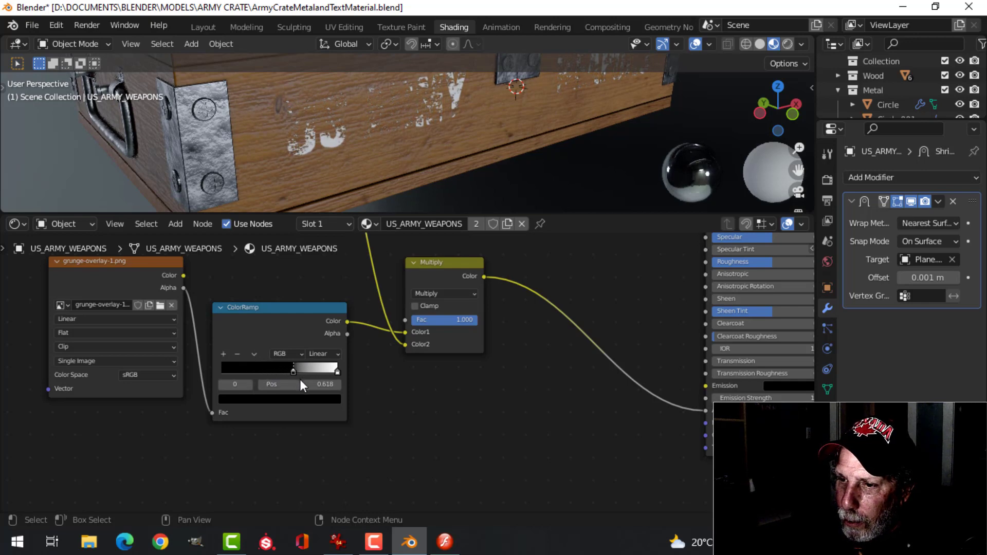
left_click_drag(317, 382, 227, 381)
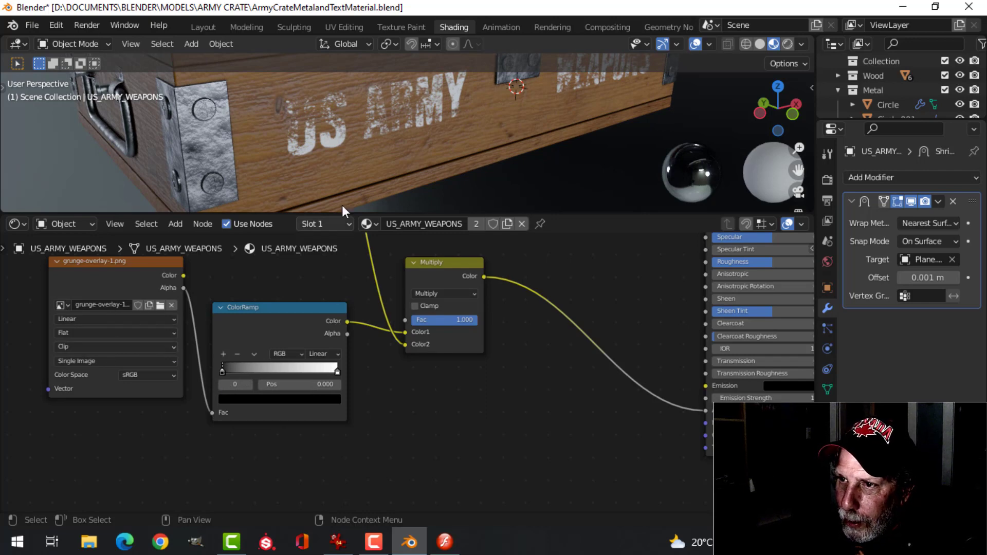
Move the white stop of the grunge ColorRamp to position 0.423 to reduce the lettering's wear
left_click_drag(338, 369, 270, 371)
mouse_move(451, 159)
middle_mouse_down()
mouse_move(490, 146)
mouse_move(456, 154)
middle_mouse_up()
scroll(458, 154, "up", 1)
Insert a second ColorRamp node on the link between the lettering image's Color output and the Principled BSDF's Base Color
scroll(590, 320, "down", 3)
middle_click_drag(554, 302, 520, 405)
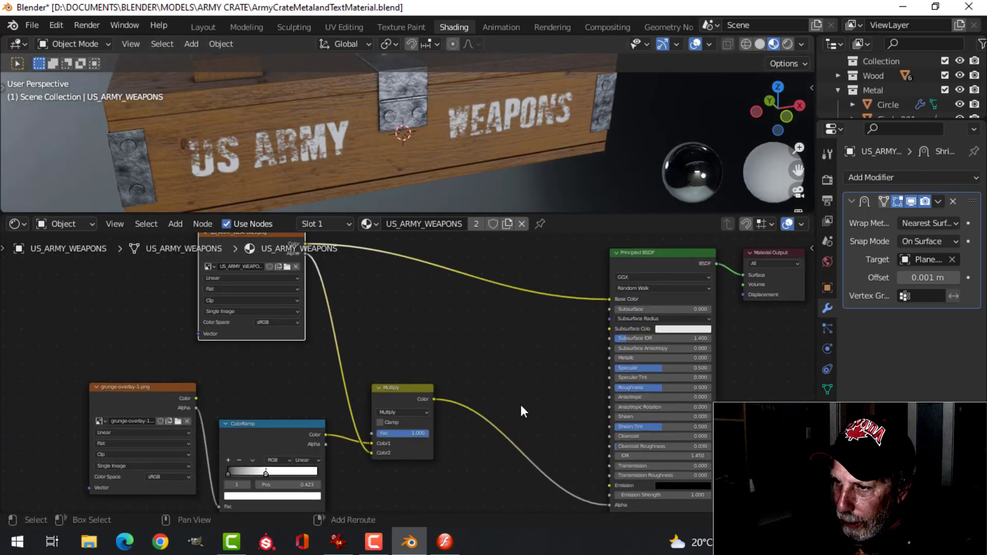
middle_click_drag(518, 337, 462, 402)
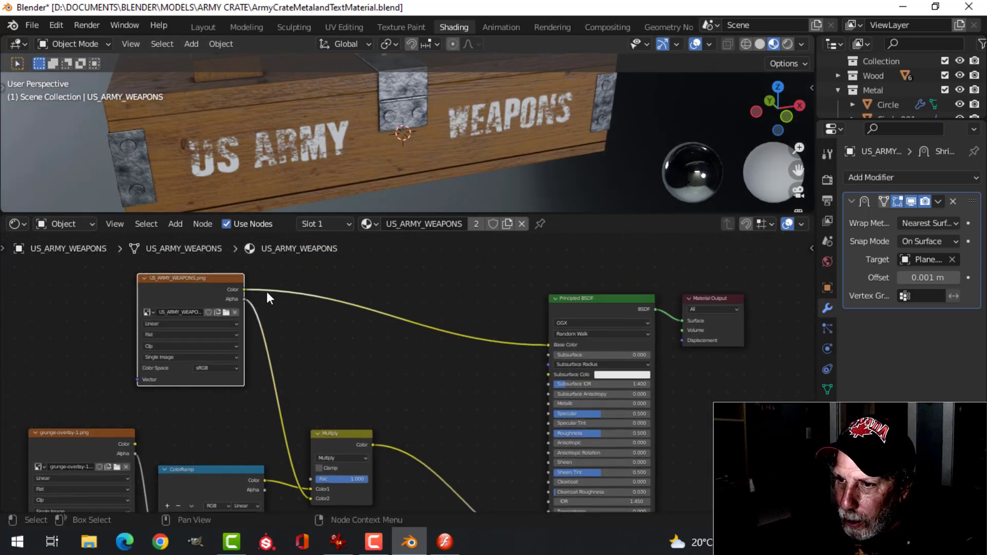
key("shift+a")
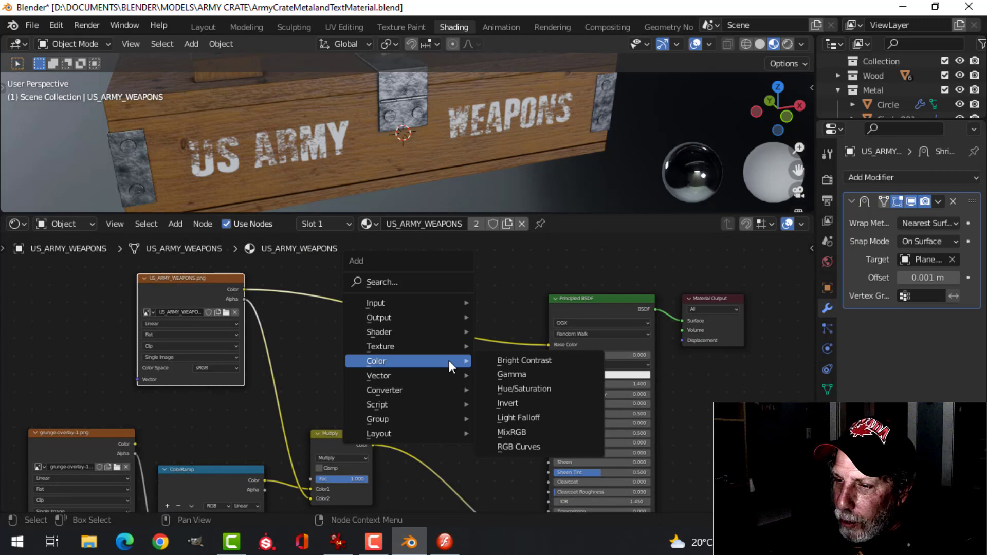
mouse_move(432, 389)
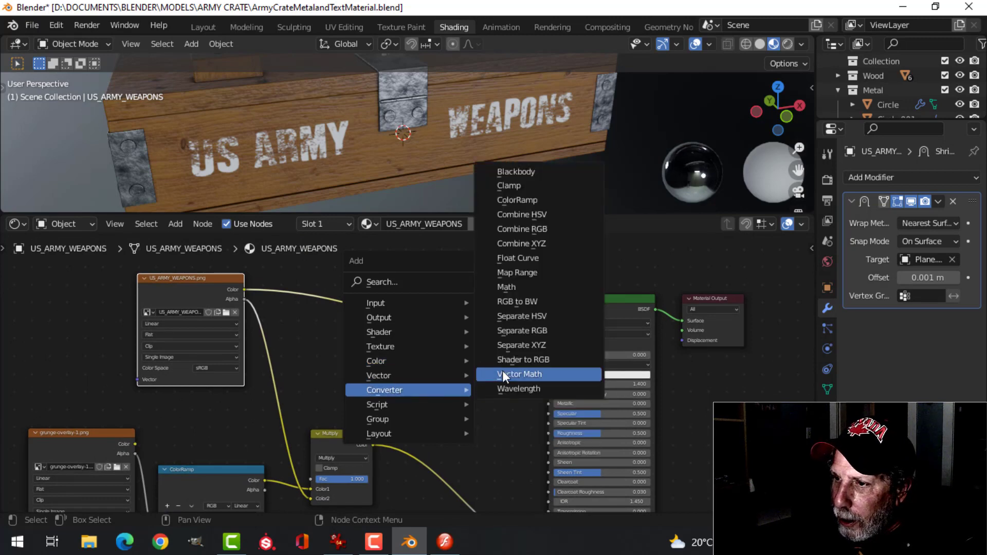
left_click(544, 201)
left_click(377, 266)
Tint the white stop of the lettering's ColorRamp light grey with hue 0.500, saturation 0.051 and value 0.539
scroll(361, 404, "up", 3)
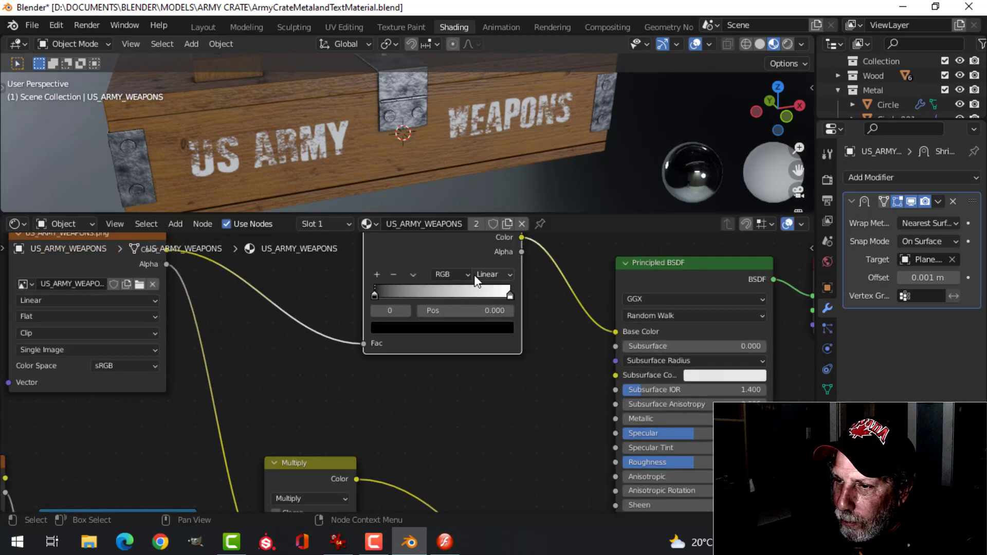
left_click(491, 381)
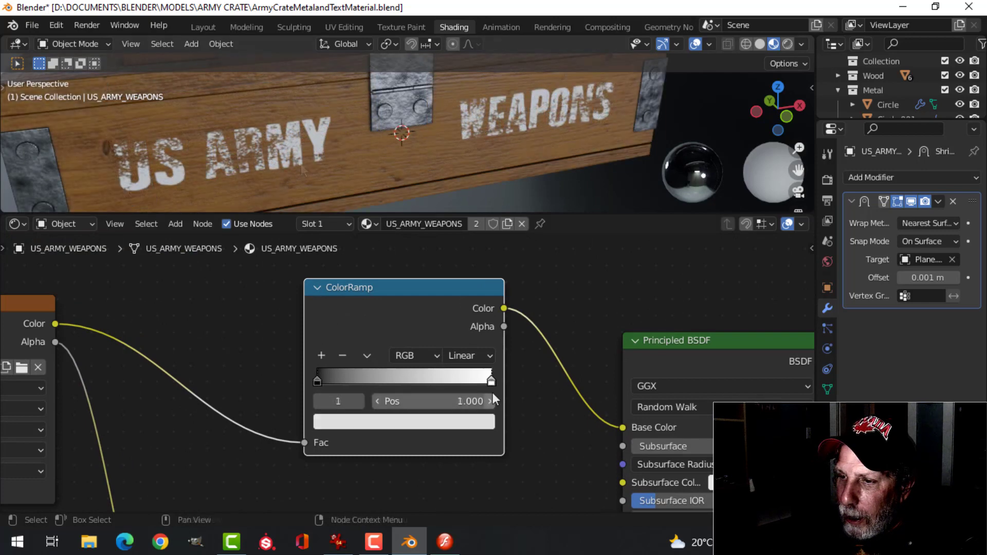
left_click(465, 421)
mouse_move(389, 287)
left_mouse_down()
mouse_move(379, 287)
mouse_move(355, 225)
mouse_move(399, 236)
mouse_move(383, 242)
left_mouse_up()
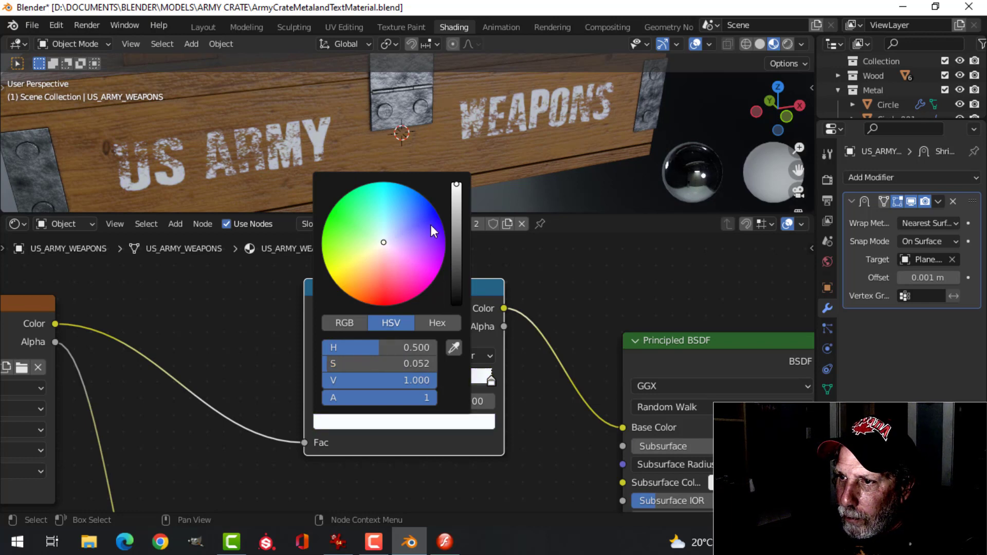
left_click_drag(457, 198, 456, 211)
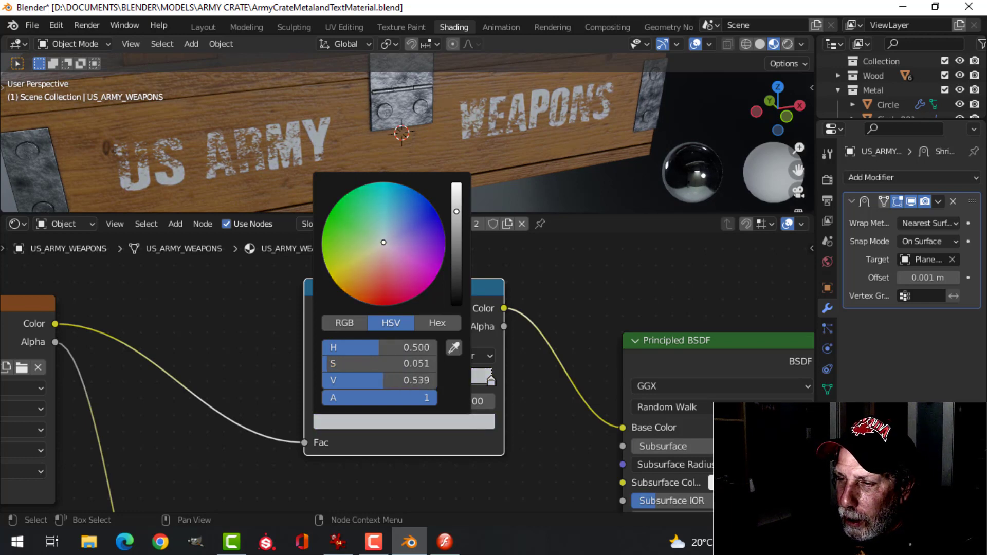
scroll(527, 399, "down", 1)
scroll(491, 145, "down", 2)
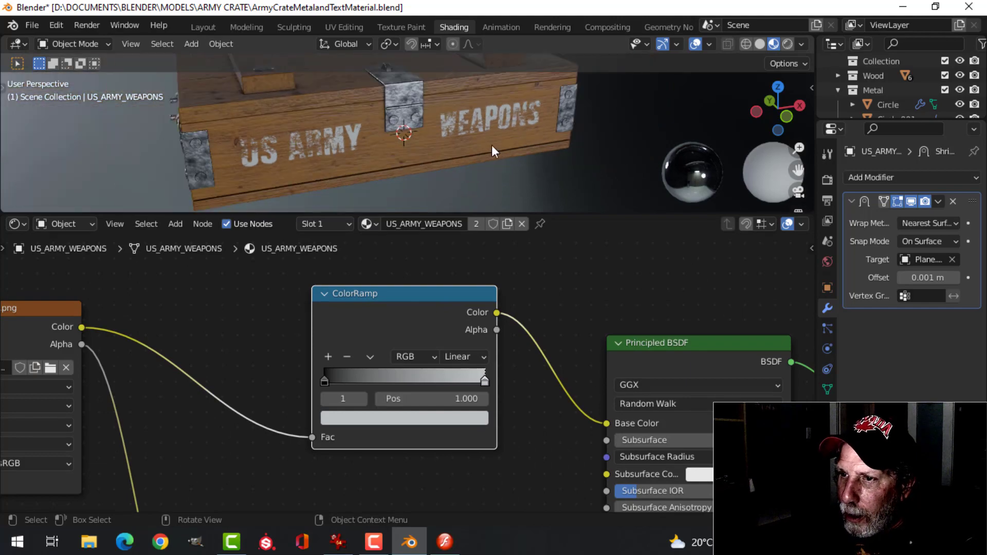
middle_click_drag(492, 145, 537, 128)
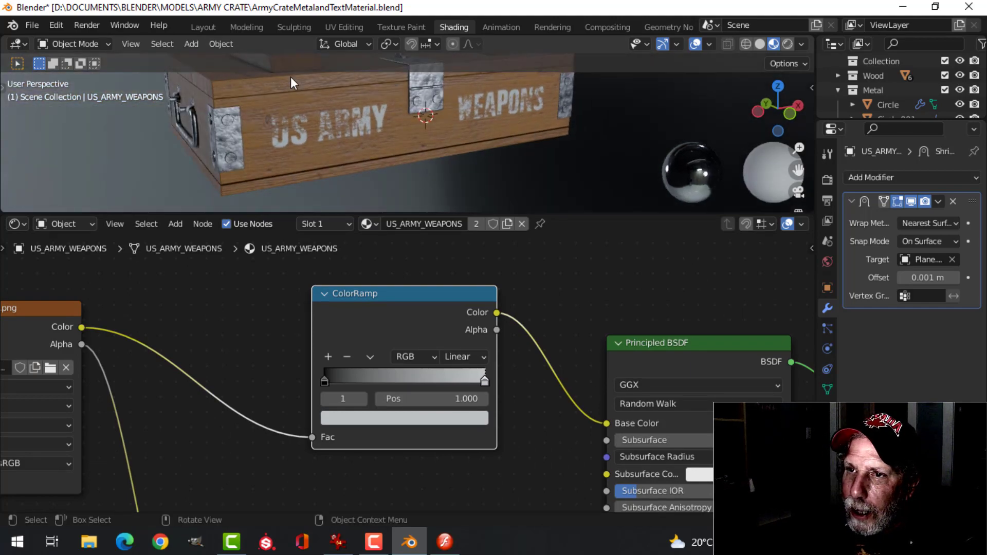
Switch to the Layout workspace and light the crate's material preview with a different built-in HDRI environment
left_click(201, 27)
middle_click_drag(576, 243, 486, 231)
left_click(802, 44)
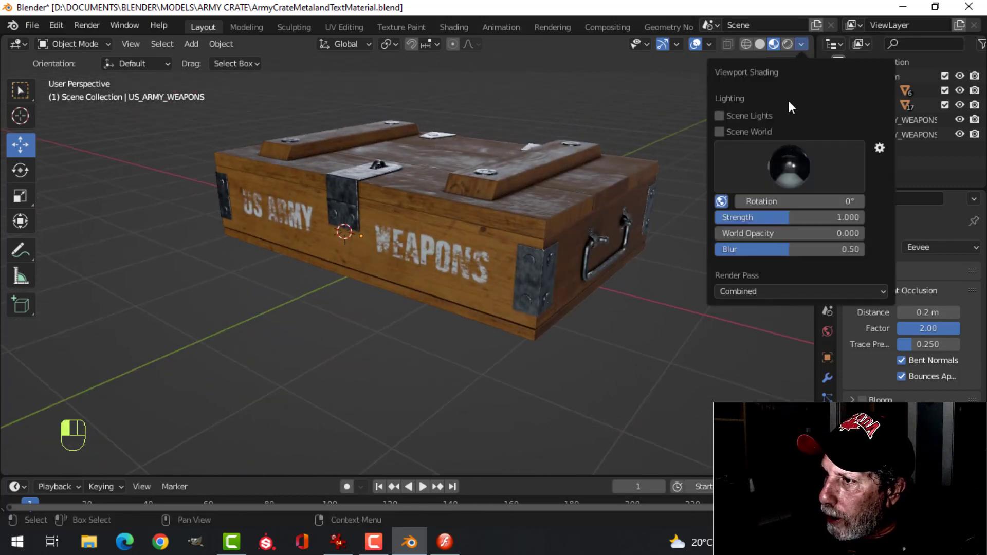
left_click(787, 177)
left_click(838, 217)
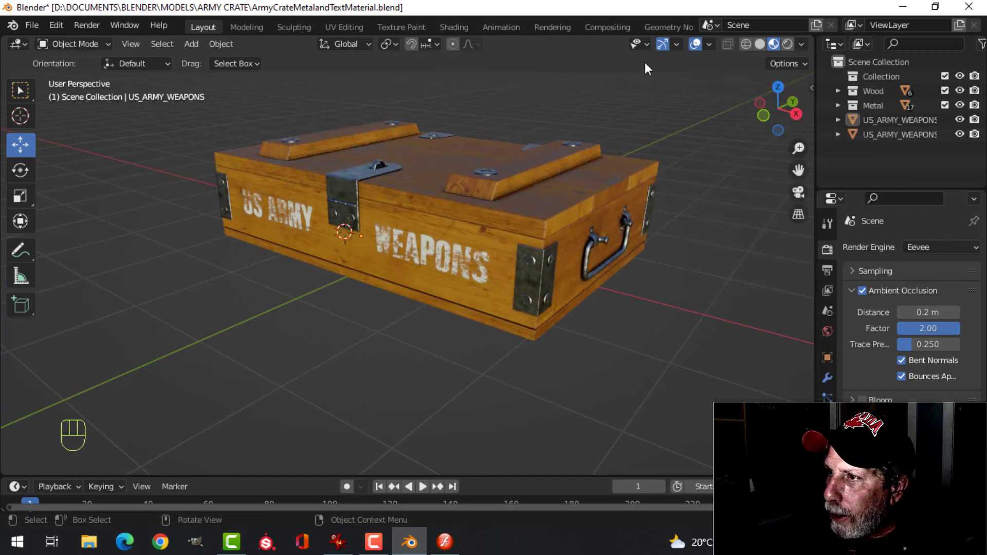
Hide the gizmos and overlays in the 3D viewport for a clean view of the crate
left_click(662, 45)
left_click(695, 44)
scroll(622, 197, "up", 4)
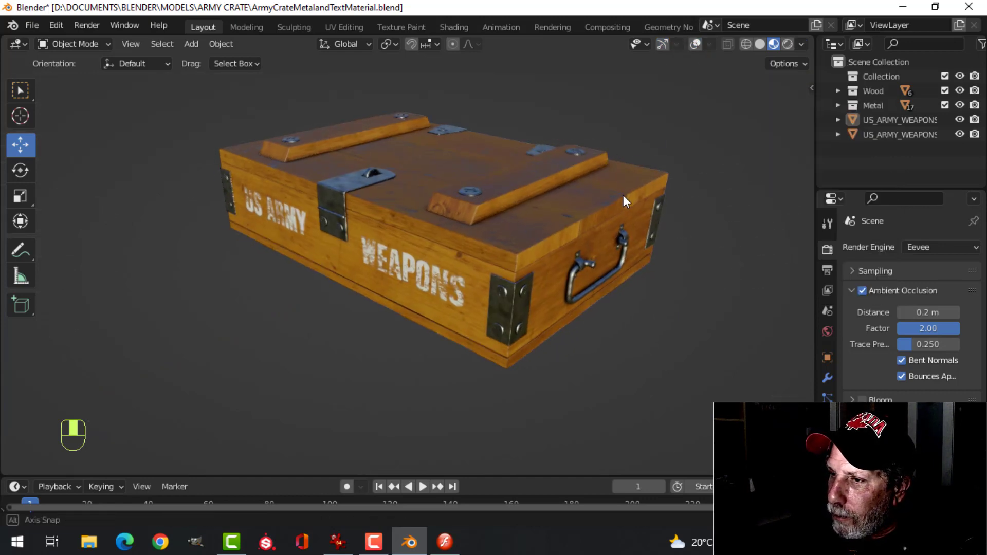
Examine the worn US ARMY WEAPONS lettering, wood and metal fittings from both front corners of the crate
middle_click_drag(594, 200, 578, 226)
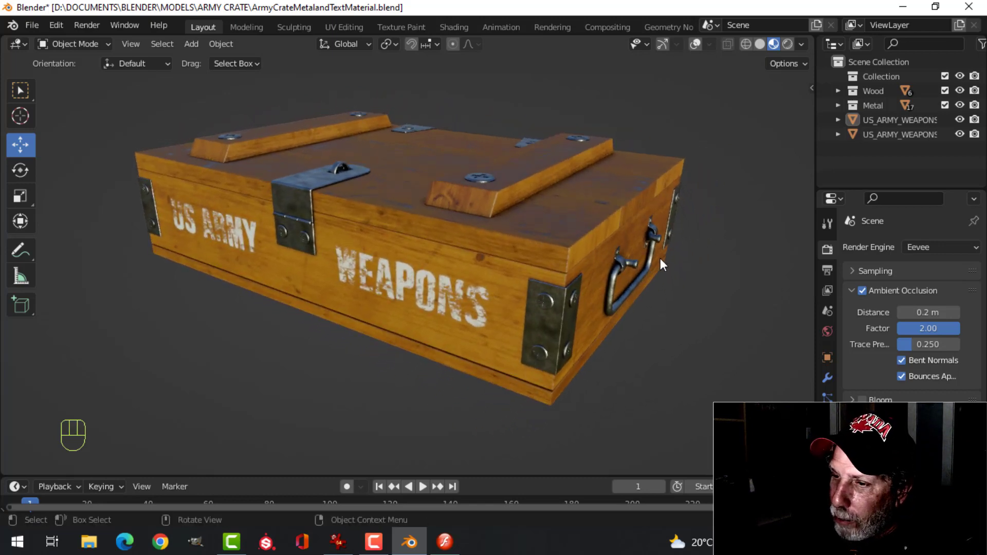
middle_click_drag(286, 277, 402, 261)
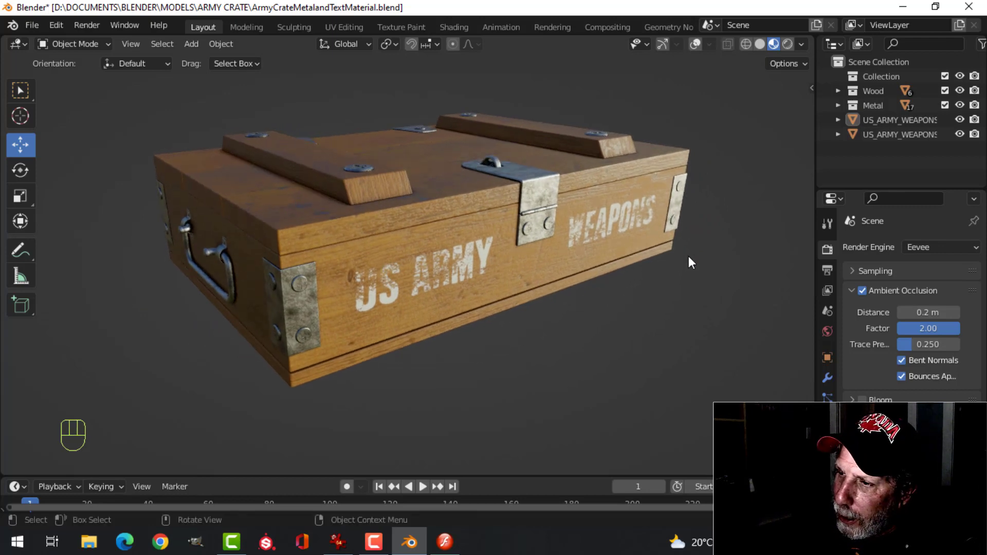
middle_click_drag(689, 256, 548, 248)
scroll(549, 248, "up", 2)
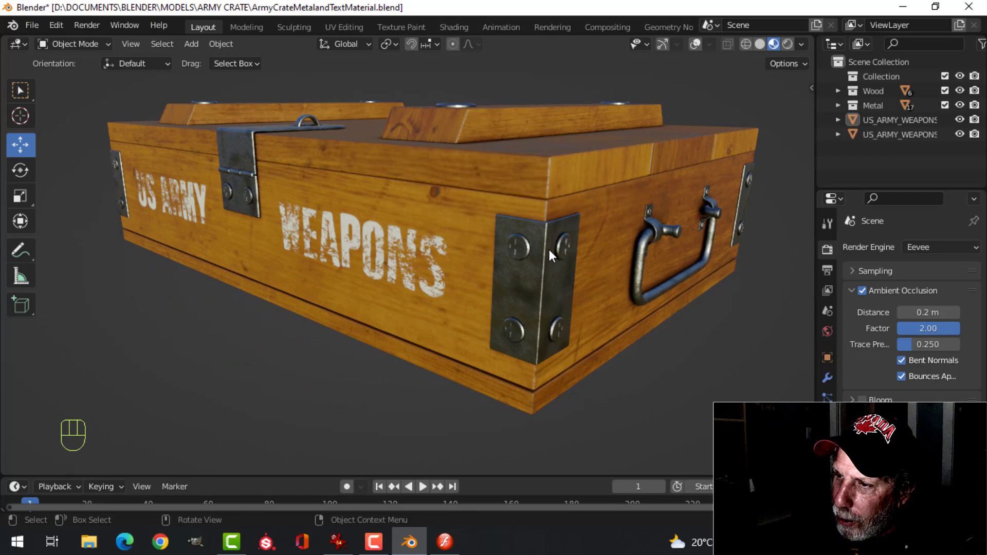
scroll(437, 268, "down", 2)
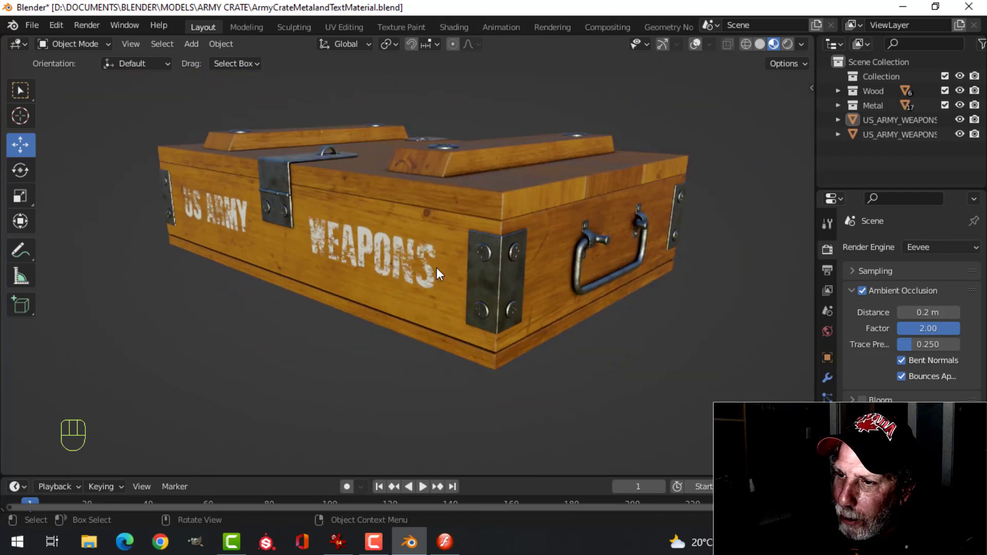
middle_click_drag(436, 267, 501, 267)
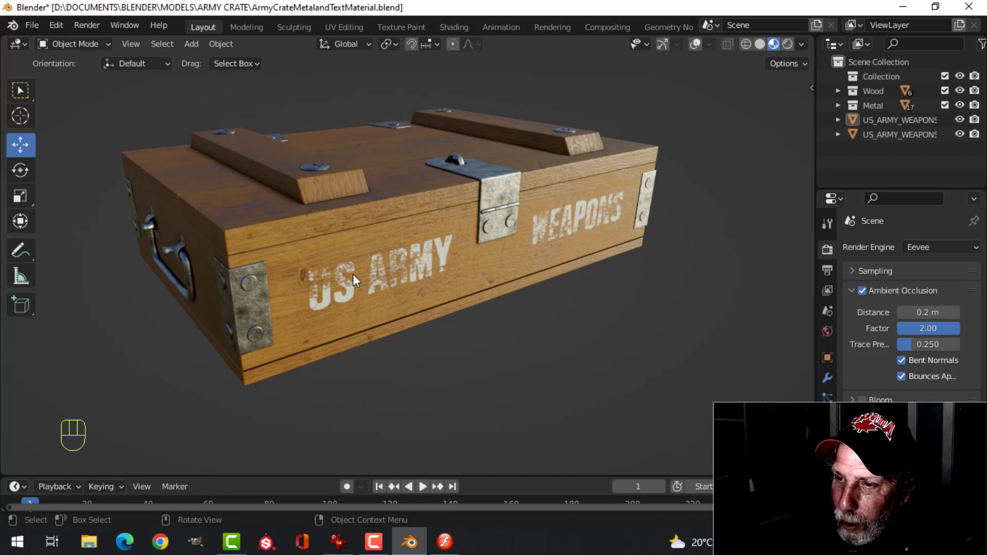
middle_click_drag(352, 280, 448, 269)
scroll(447, 263, "up", 2)
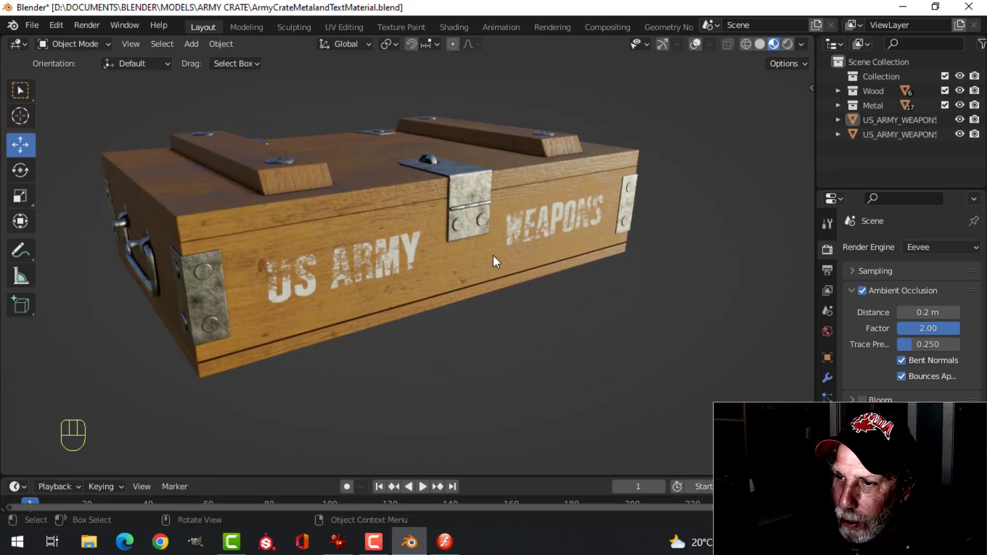